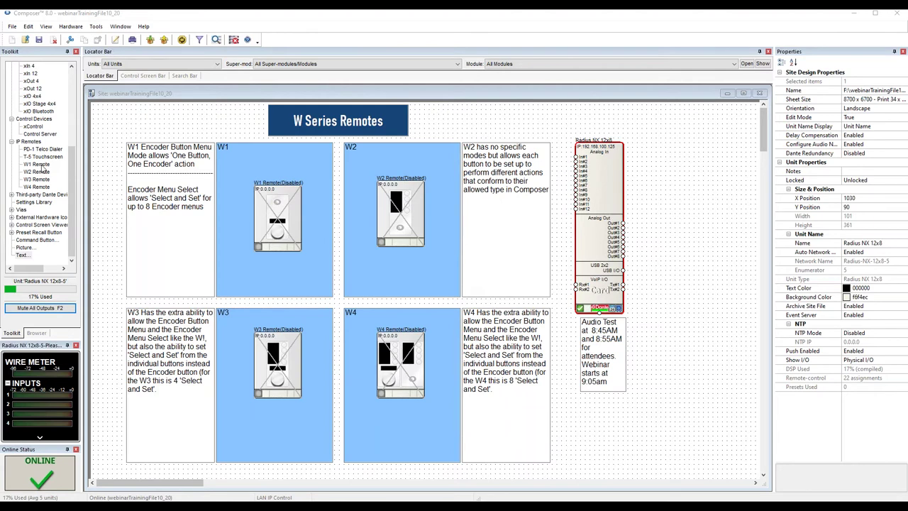
# - Inspect the W1 Remote's unit properties on the site design and close them without changes
pyautogui.click(43, 168)
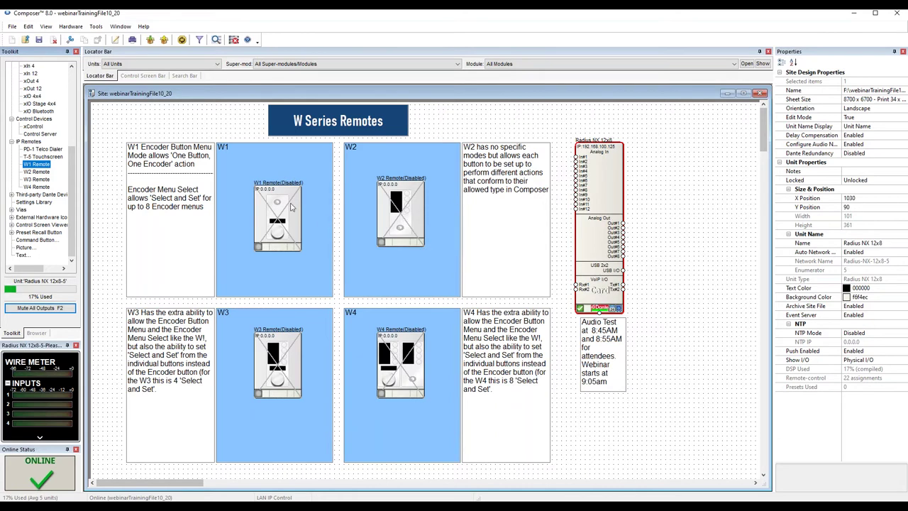
pyautogui.moveTo(290, 205)
pyautogui.rightClick(289, 215)
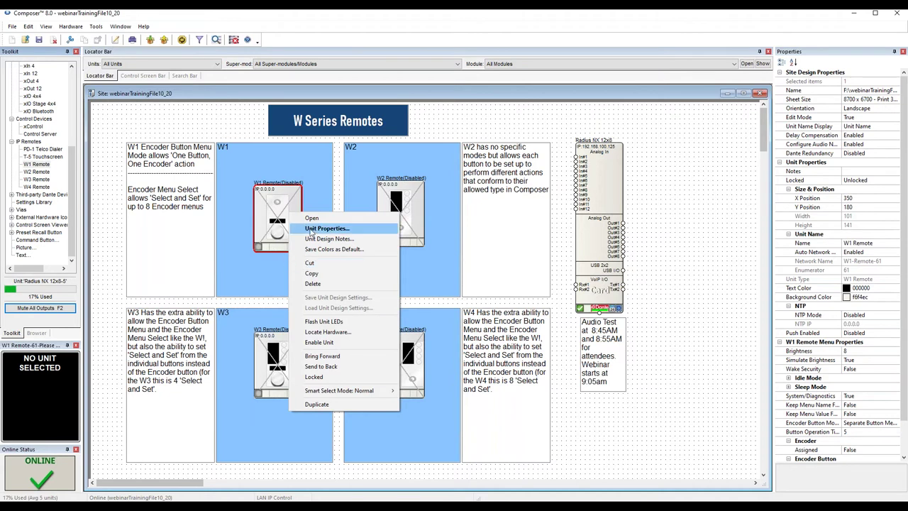
pyautogui.click(271, 218)
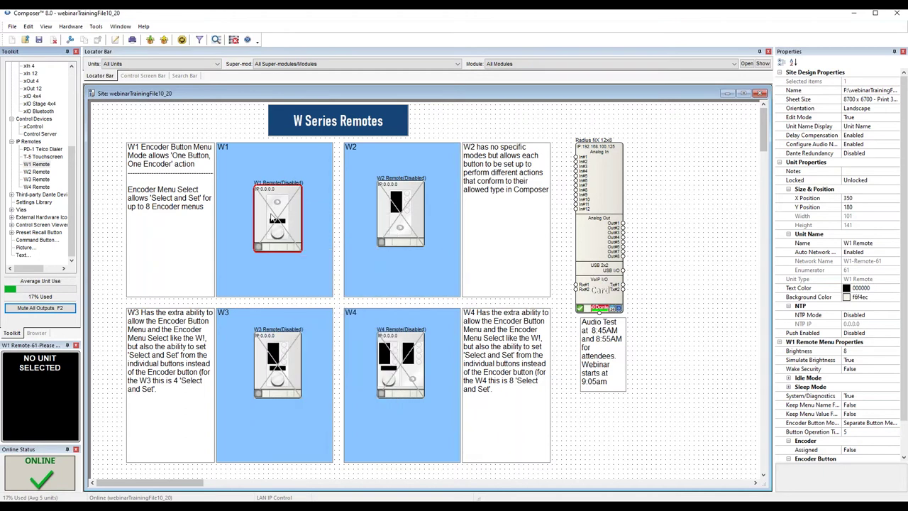
pyautogui.doubleClick(271, 218)
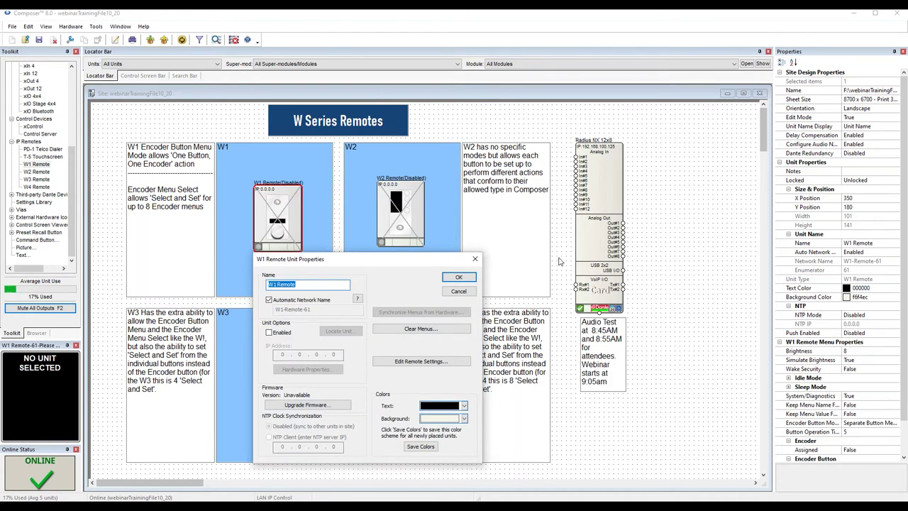
pyautogui.click(465, 295)
# - View the W1 Remote's Diagnostics module with its network fields and simulator, and close it
pyautogui.rightClick(271, 196)
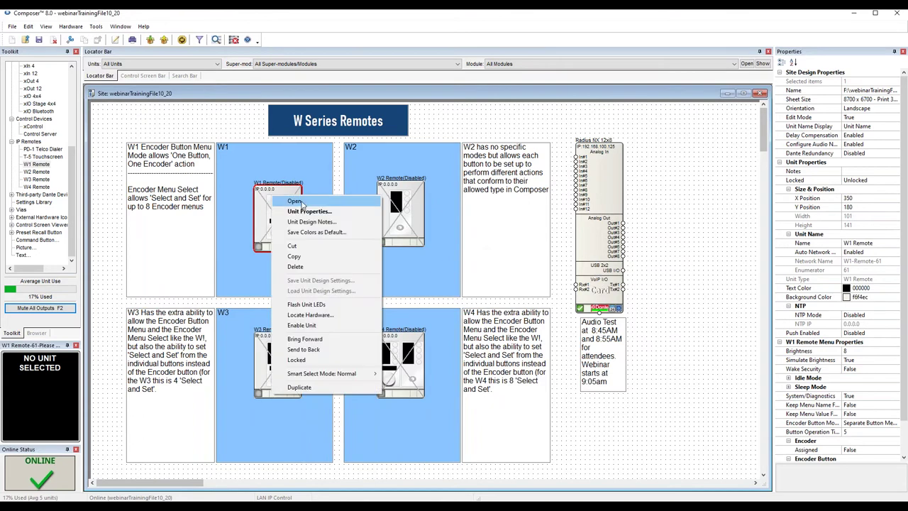
pyautogui.click(295, 201)
pyautogui.moveTo(220, 118); pyautogui.dragTo(426, 166)
pyautogui.click(501, 164)
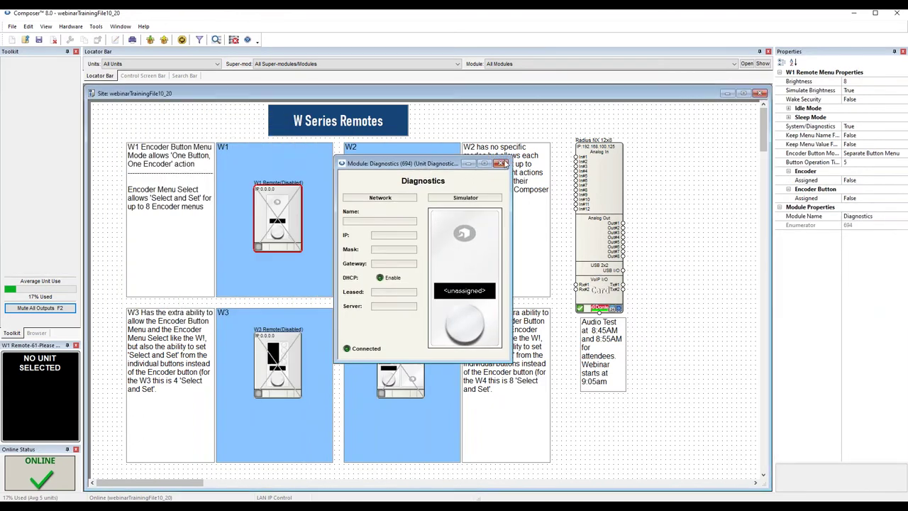
# - View the Locate Hardware list for the W1 Remote, close it, and check the Radius NX 12x8 unit's status
pyautogui.rightClick(270, 215)
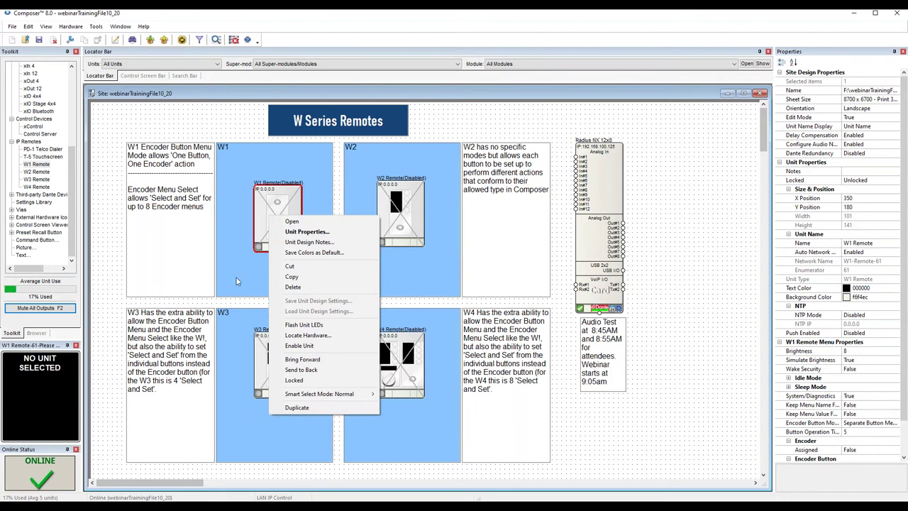
pyautogui.press('l')
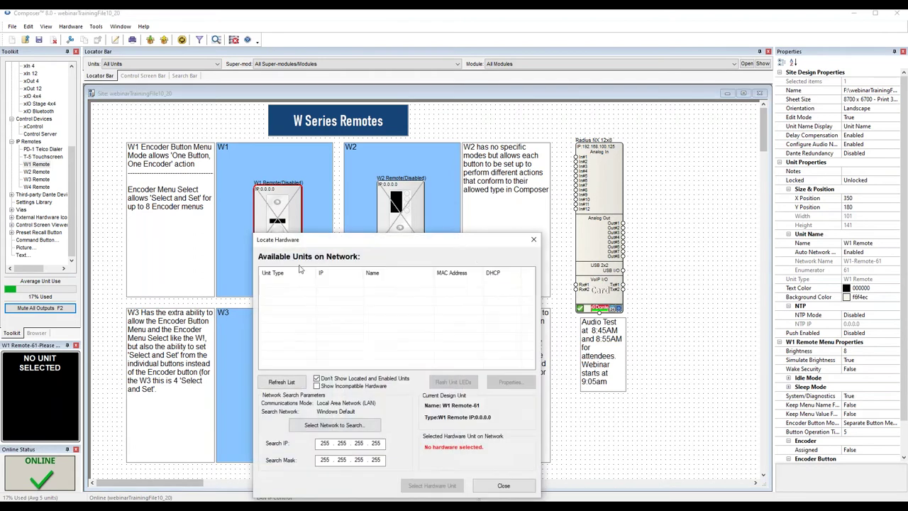
pyautogui.click(503, 485)
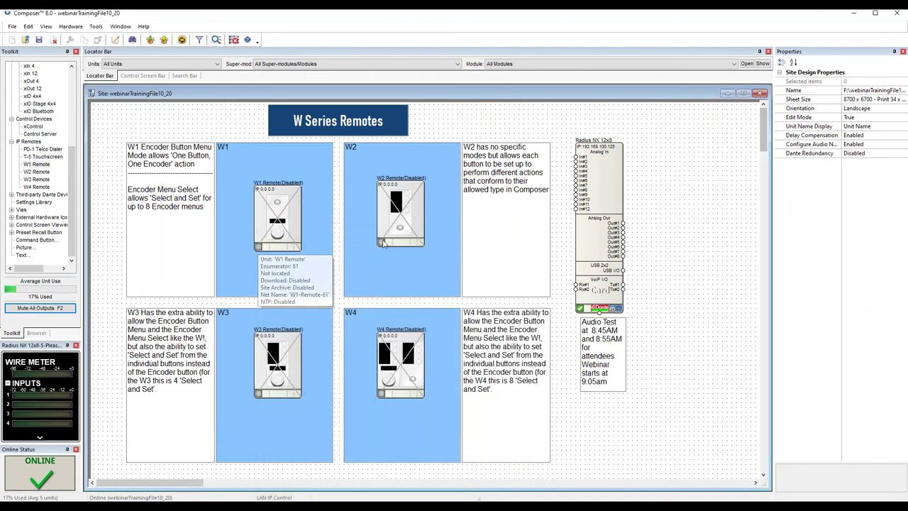
pyautogui.moveTo(580, 312)
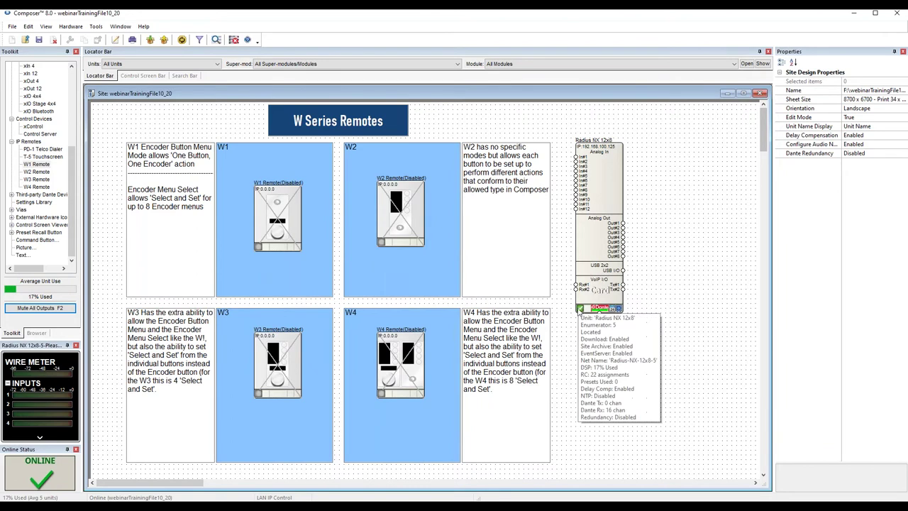
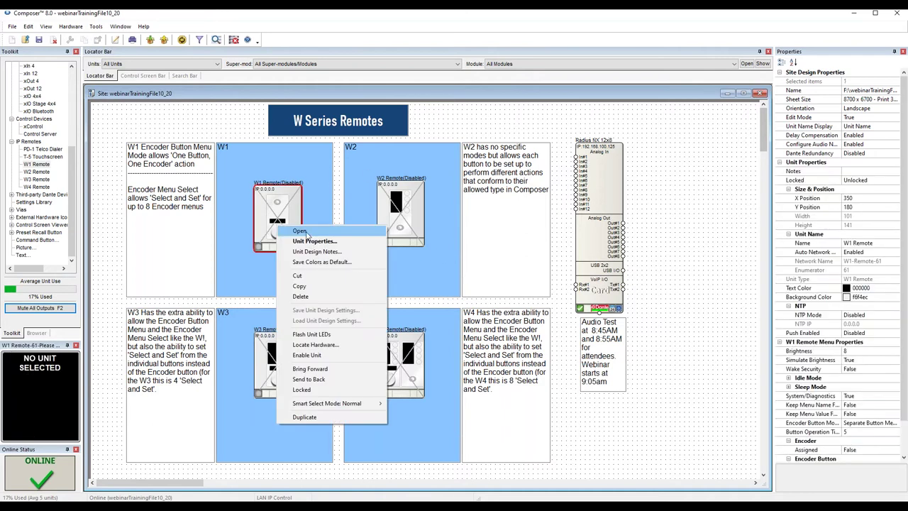
# - Review the W1 Remote's encoder button modes, timeout choices and menu styles, keeping Encoder Button Menu with a 5 sec timeout
pyautogui.click(319, 242)
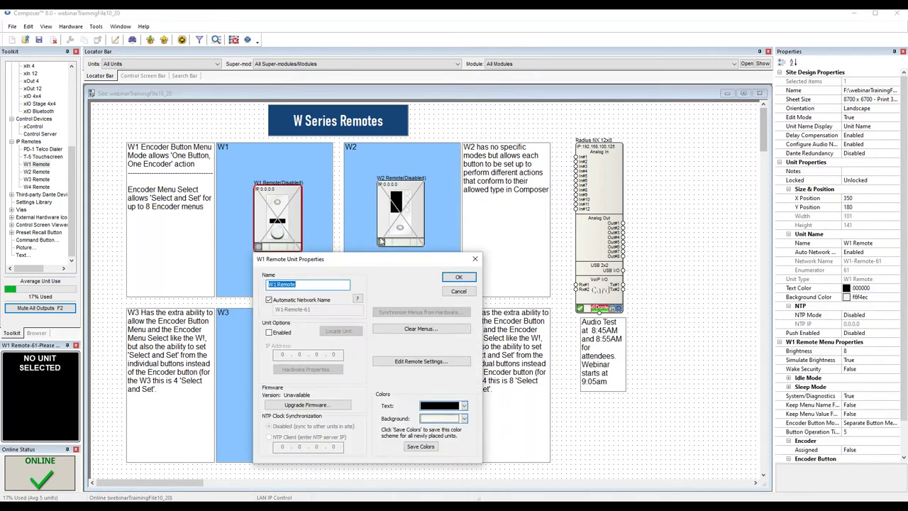
pyautogui.moveTo(372, 260); pyautogui.dragTo(425, 189)
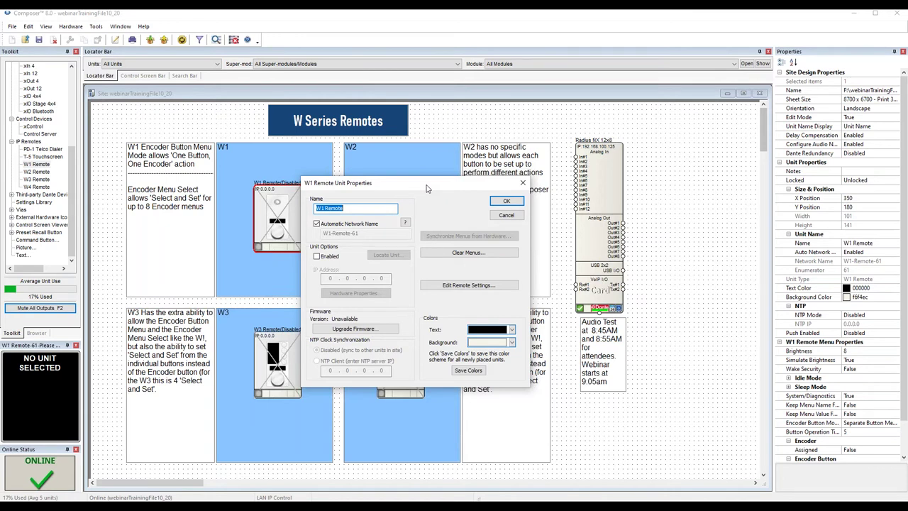
pyautogui.click(467, 286)
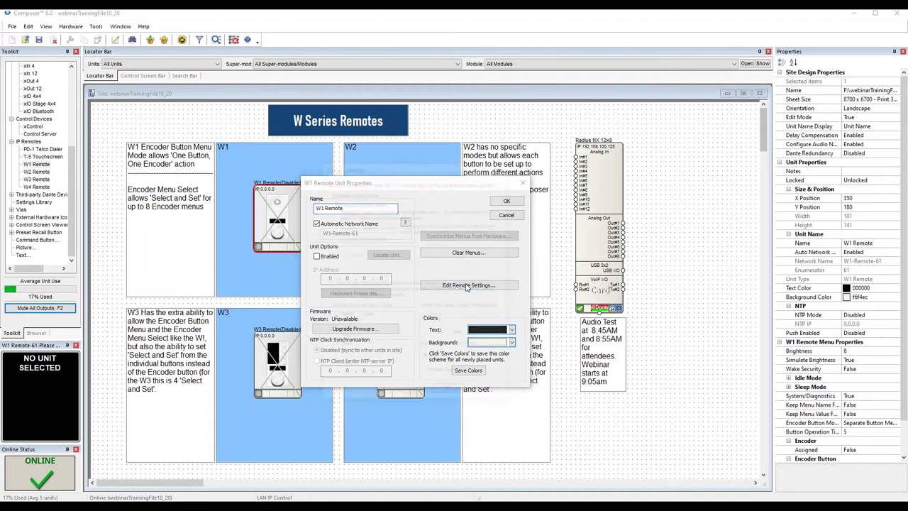
pyautogui.moveTo(412, 175); pyautogui.dragTo(417, 154)
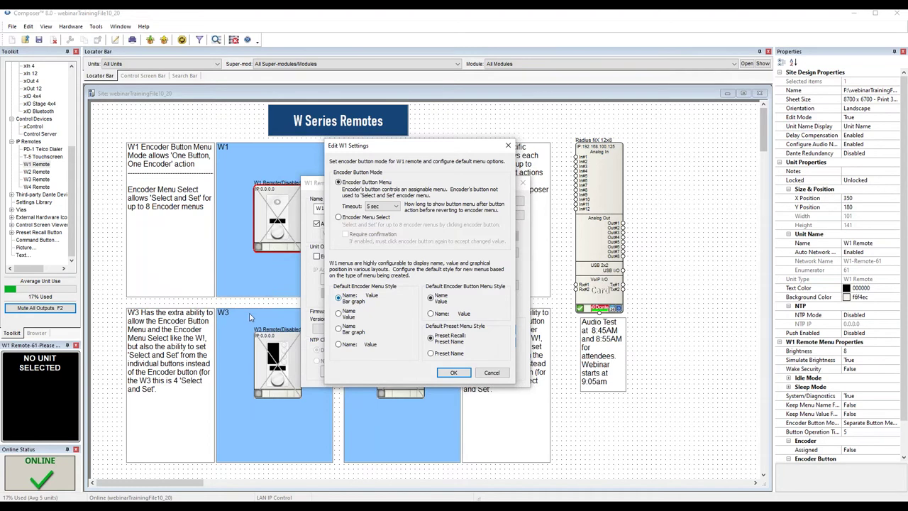
pyautogui.moveTo(395, 150); pyautogui.dragTo(411, 137)
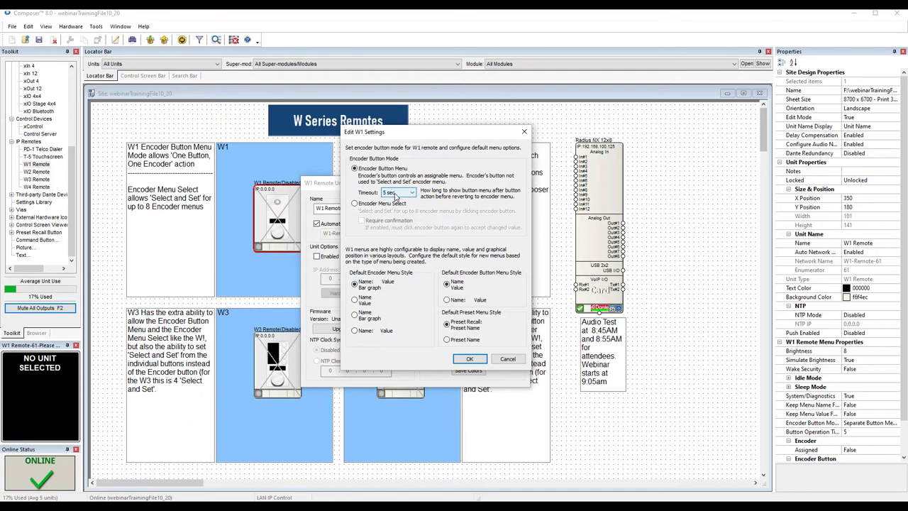
pyautogui.click(395, 195)
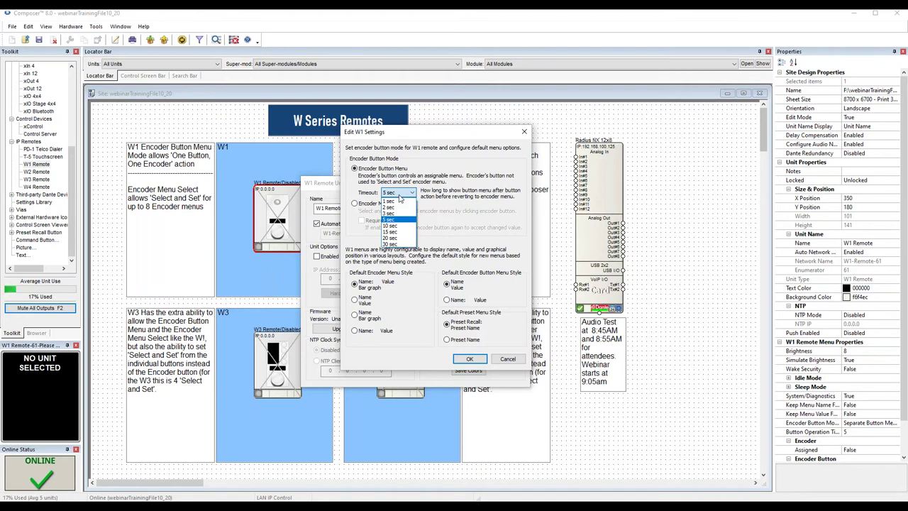
pyautogui.click(446, 217)
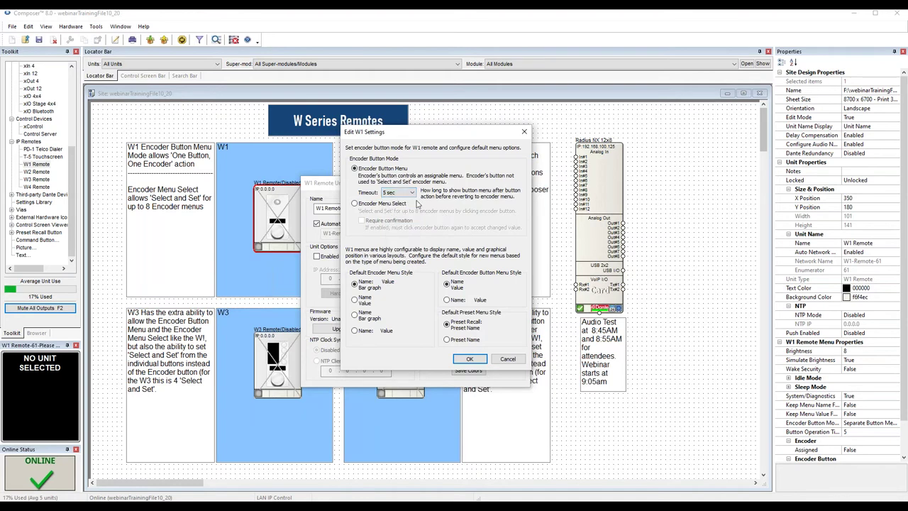
pyautogui.click(469, 360)
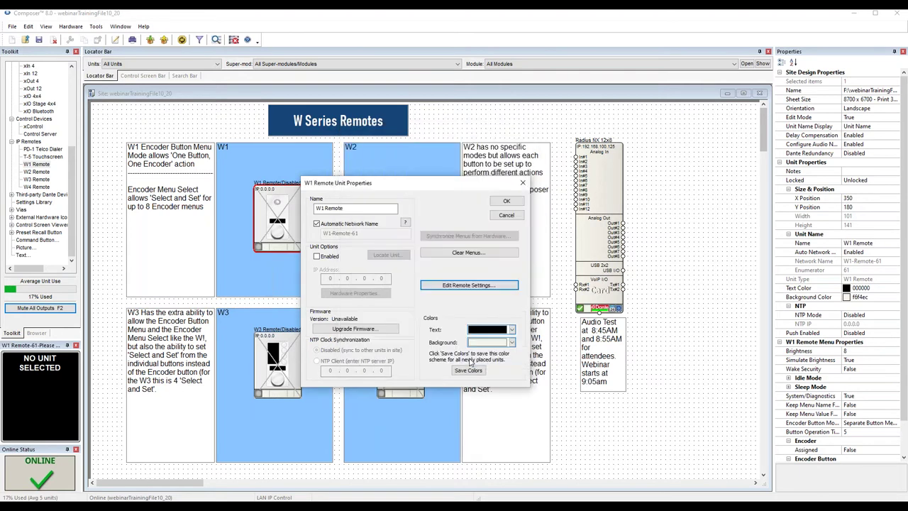
pyautogui.click(506, 202)
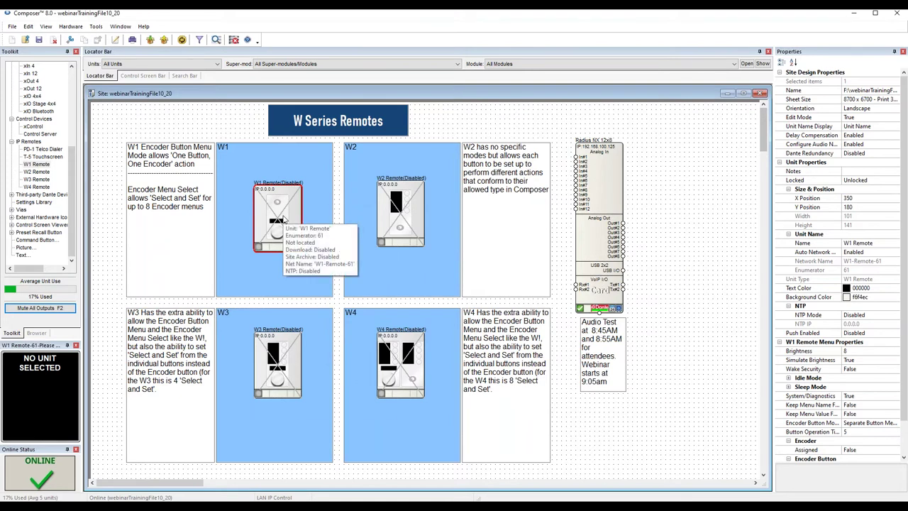
# - Open the Radius NX 12x8 unit's design and the W1 Remote's Diagnostics module
pyautogui.rightClick(284, 219)
pyautogui.click(305, 222)
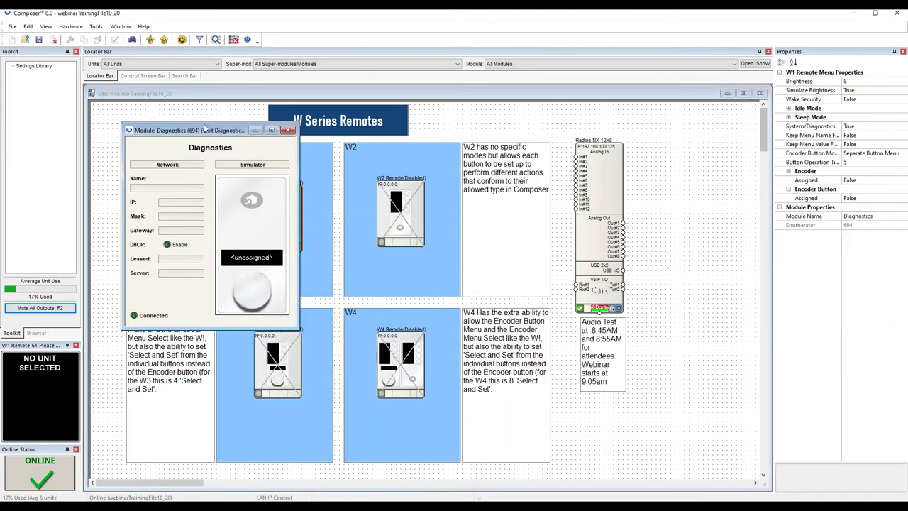
pyautogui.moveTo(596, 249)
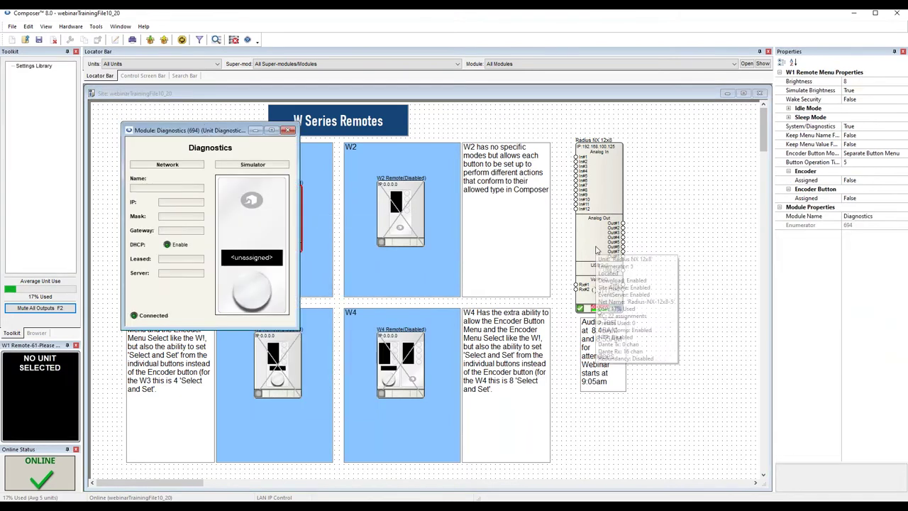
pyautogui.doubleClick(596, 249)
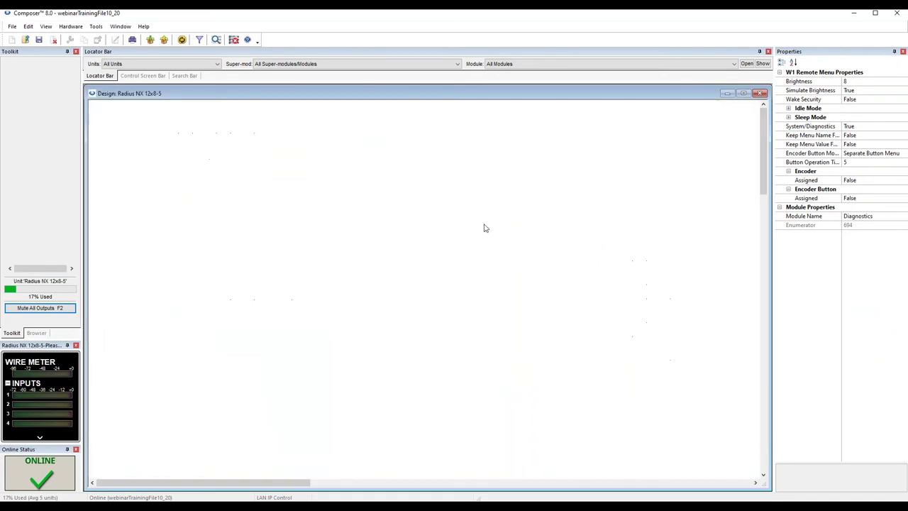
pyautogui.moveTo(443, 97); pyautogui.dragTo(430, 208)
pyautogui.rightClick(287, 198)
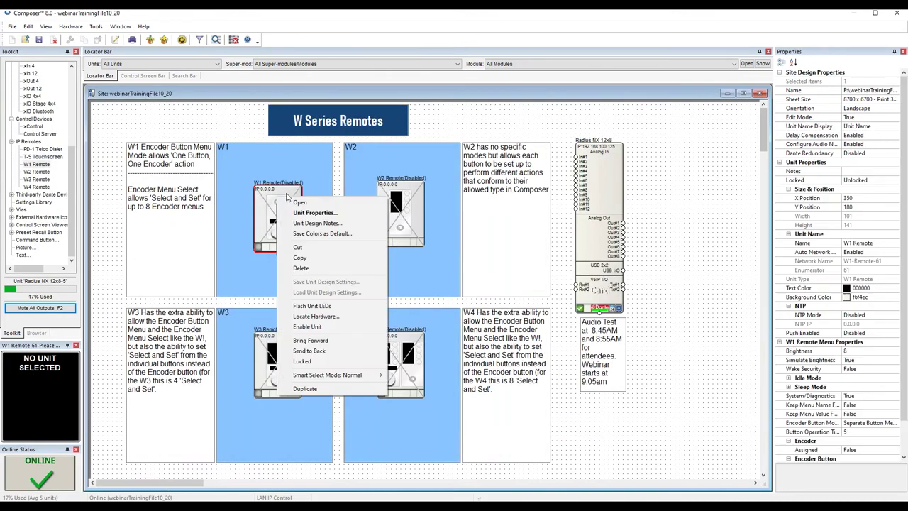
pyautogui.click(299, 202)
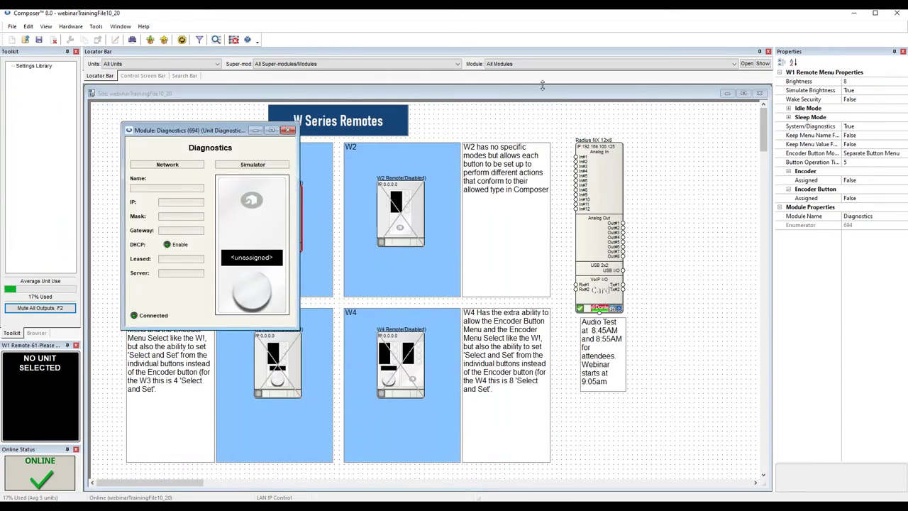
# - Minimize the site window and arrange the Radius NX 12x8 design and W1 Diagnostics windows so both are accessible
pyautogui.click(728, 93)
pyautogui.moveTo(462, 213); pyautogui.dragTo(472, 173)
pyautogui.click(220, 137)
pyautogui.moveTo(284, 168); pyautogui.dragTo(289, 85)
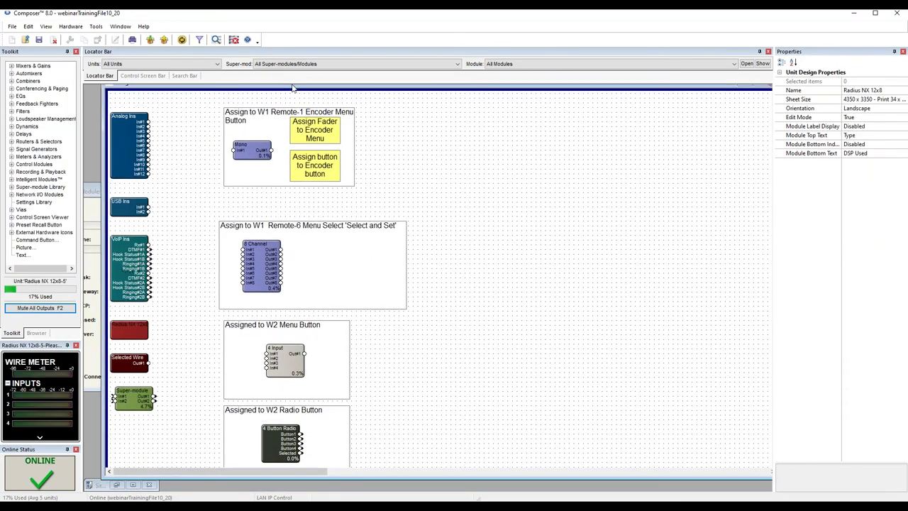
pyautogui.click(98, 192)
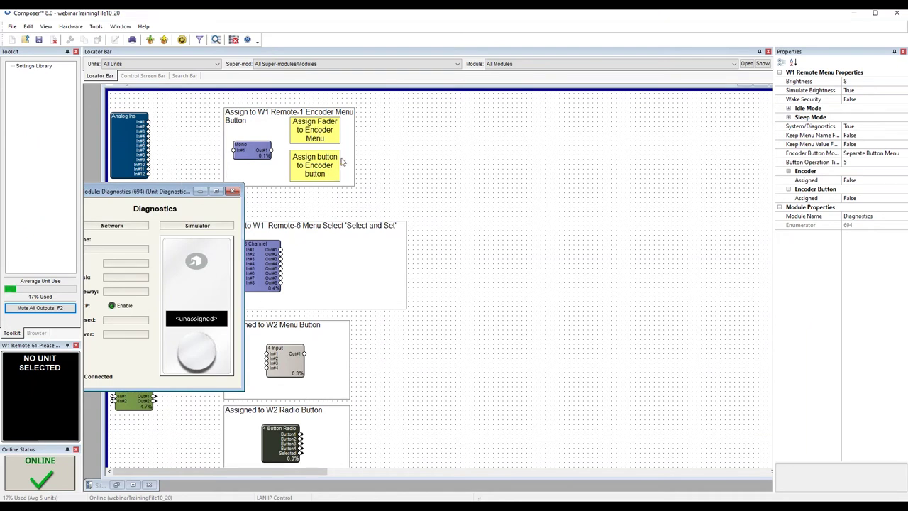
# - Open the Mono gain block in the W1 Remote-1 box and set its Channel 1 fader to -13.6 dB
pyautogui.click(254, 154)
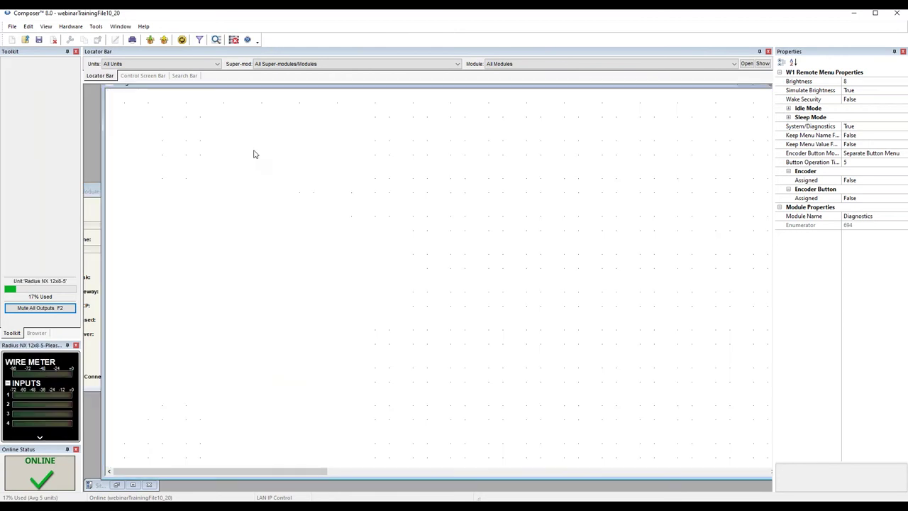
pyautogui.doubleClick(254, 154)
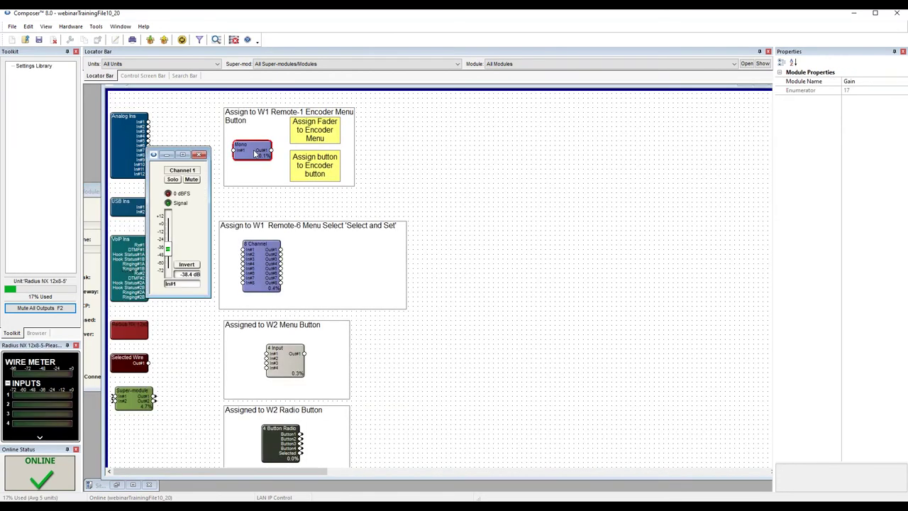
pyautogui.moveTo(161, 241)
pyautogui.mouseDown()
pyautogui.moveTo(169, 261)
pyautogui.moveTo(170, 241)
pyautogui.mouseUp()
# - Assign the Channel 1 gain fader to the W1 Remote's Encoder Menu with the next unused control number, and place the gain window beside the simulator
pyautogui.rightClick(170, 241)
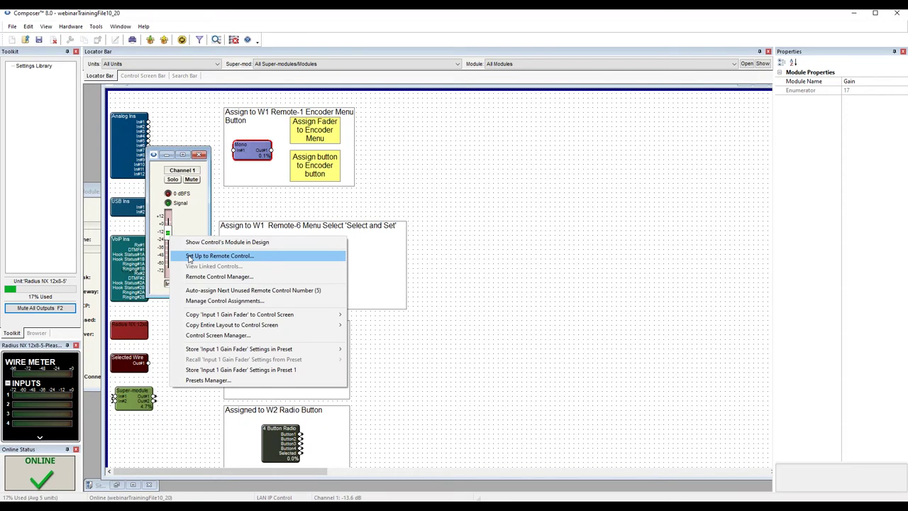
pyautogui.click(189, 256)
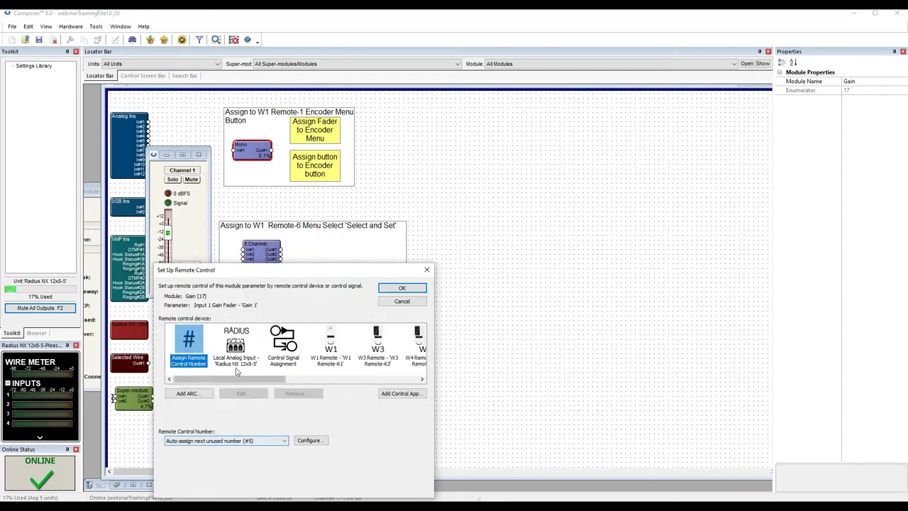
pyautogui.click(325, 349)
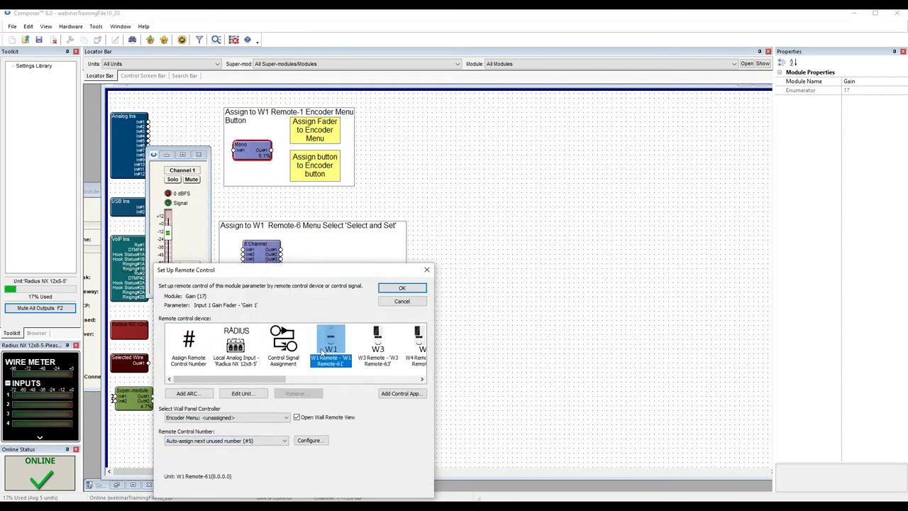
pyautogui.click(259, 419)
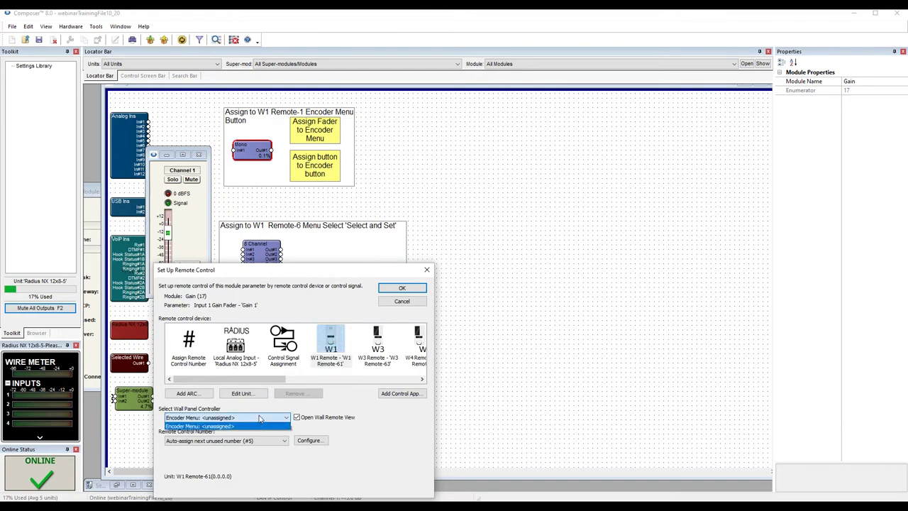
pyautogui.click(400, 289)
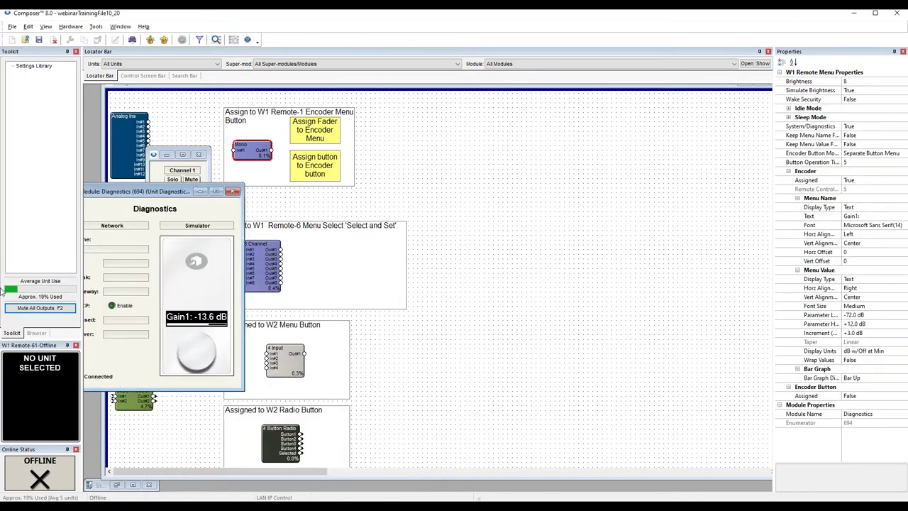
pyautogui.moveTo(206, 147); pyautogui.dragTo(415, 159)
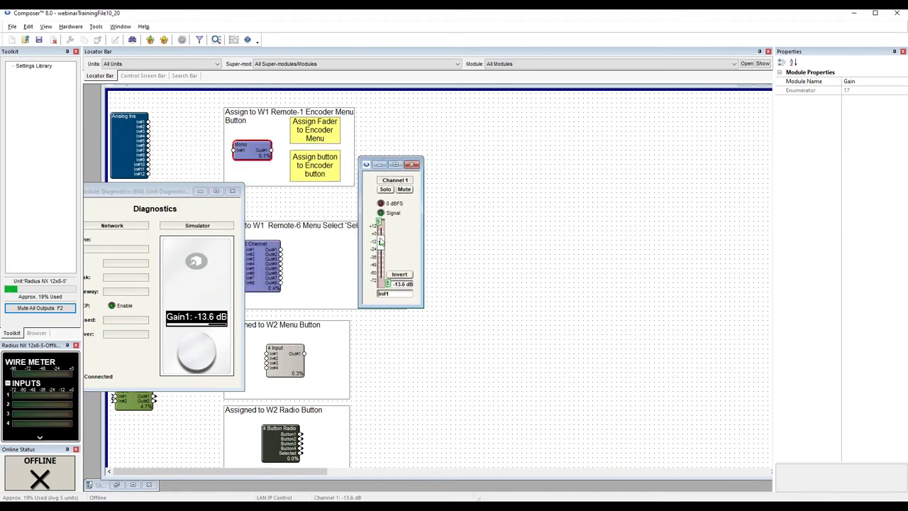
# - Assign the Channel 1 Mute button to the W1 Remote's Encoder Button Menu, using the next unused control number (#6)
pyautogui.moveTo(166, 193); pyautogui.dragTo(216, 141)
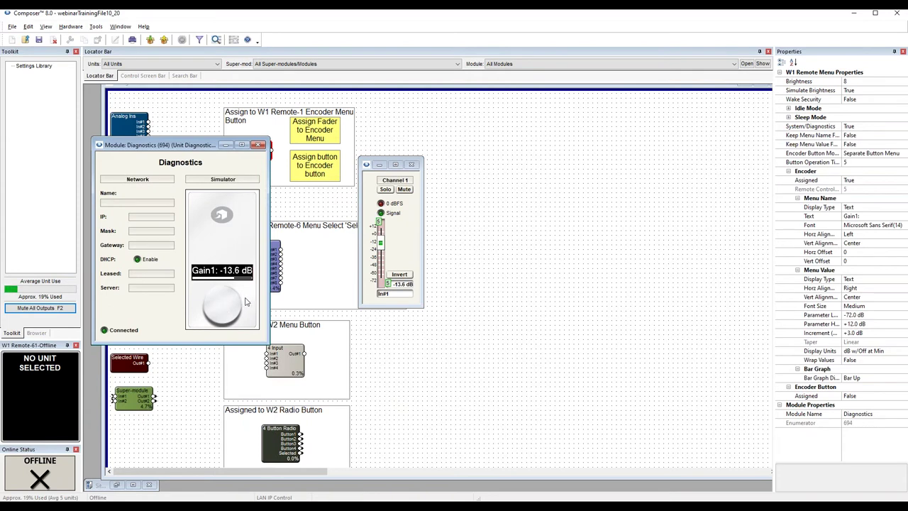
pyautogui.moveTo(188, 145); pyautogui.dragTo(176, 179)
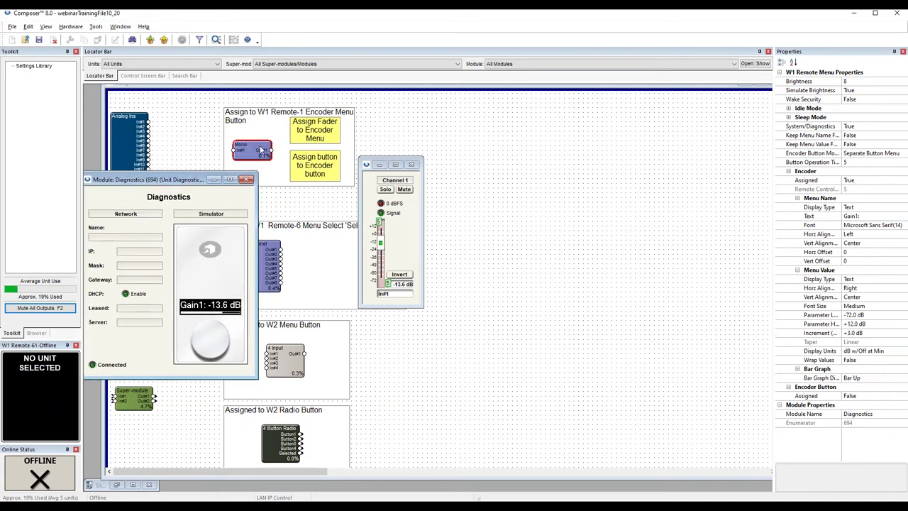
pyautogui.click(404, 190)
pyautogui.rightClick(404, 190)
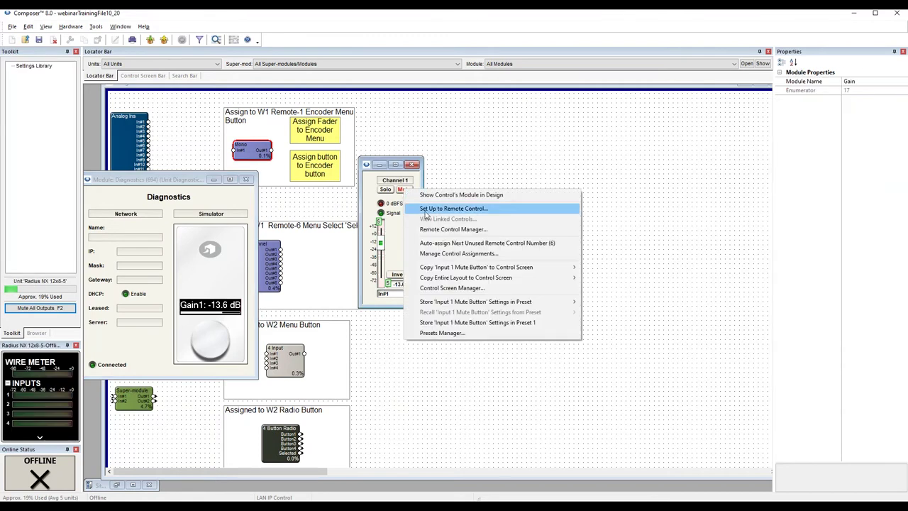
pyautogui.click(424, 208)
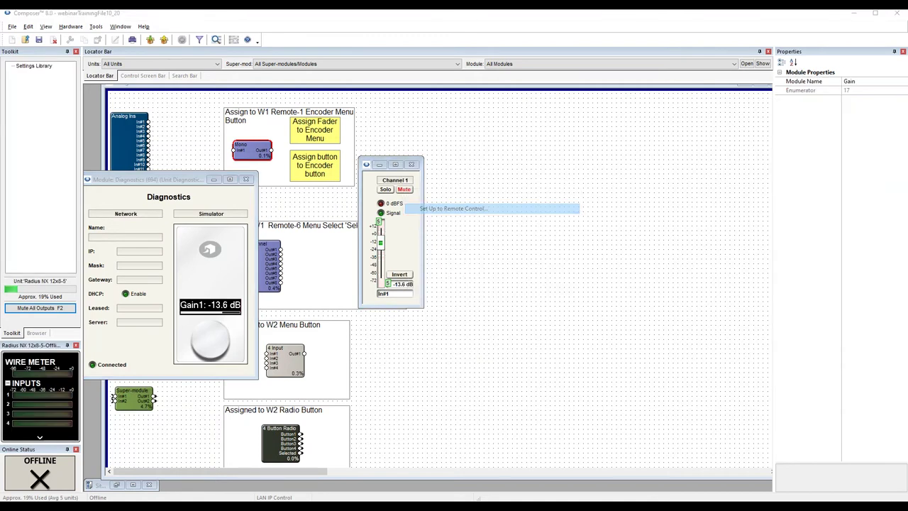
pyautogui.moveTo(488, 199); pyautogui.dragTo(442, 193)
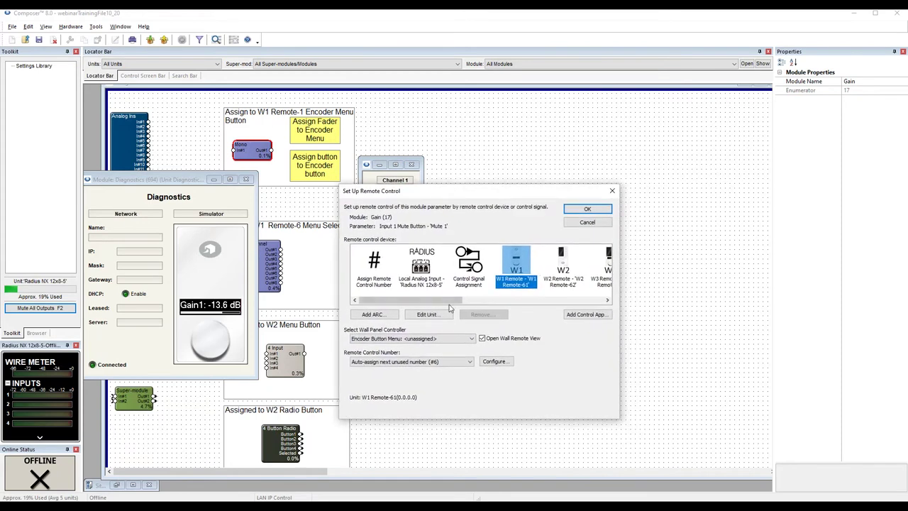
pyautogui.click(419, 339)
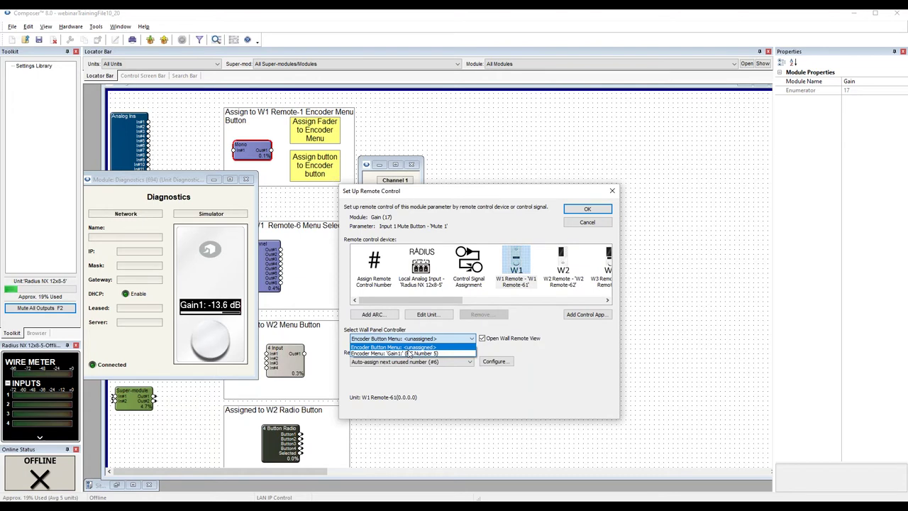
pyautogui.click(428, 341)
pyautogui.click(588, 208)
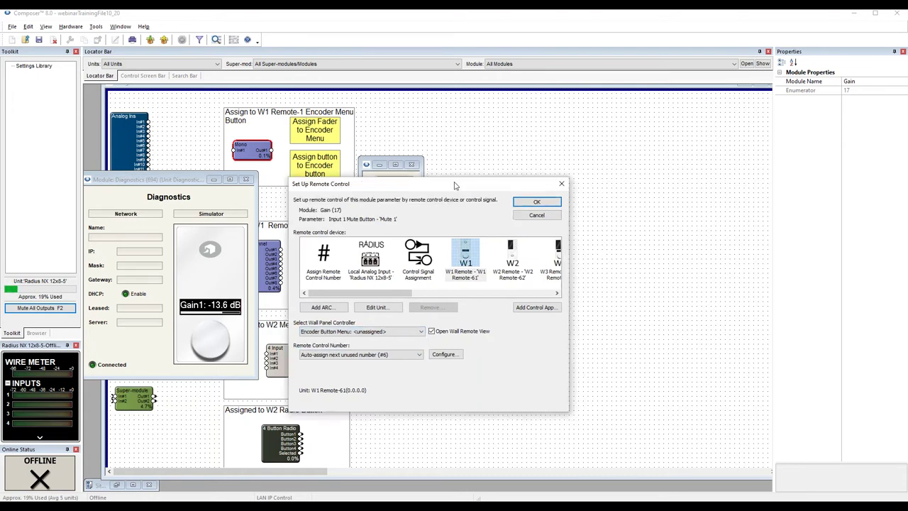
pyautogui.click(499, 197)
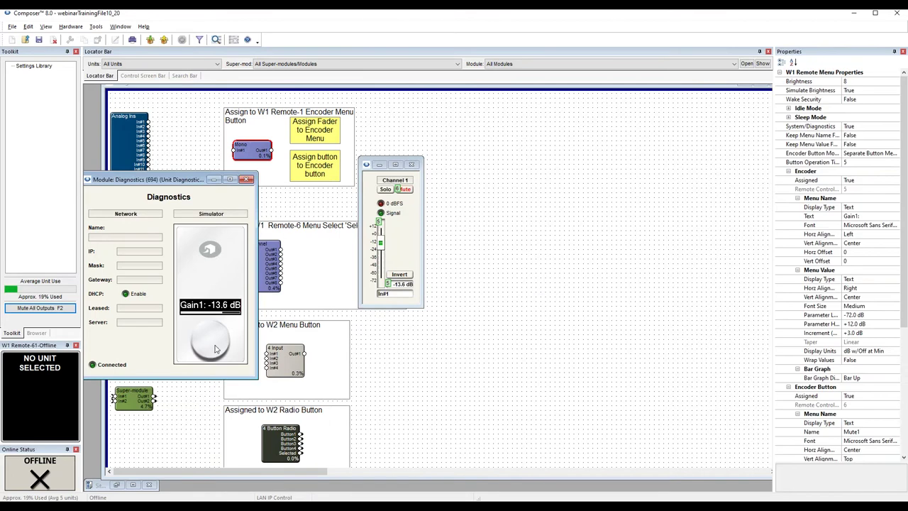
# - Test the W1 Remote simulator by raising Gain1 to -9.0 dB with the encoder and switching Mute1 on
pyautogui.scroll(1, 201, 346)
pyautogui.scroll(1, 203, 346)
pyautogui.click(211, 342)
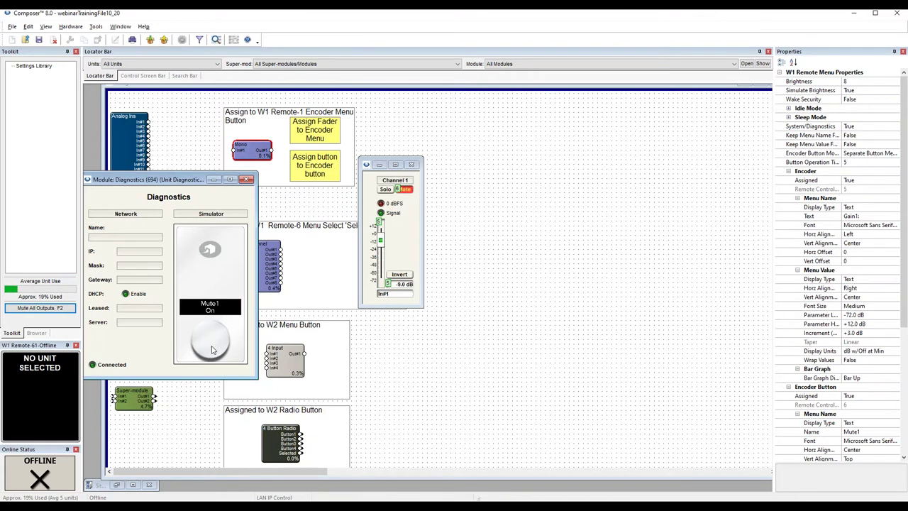
pyautogui.click(196, 362)
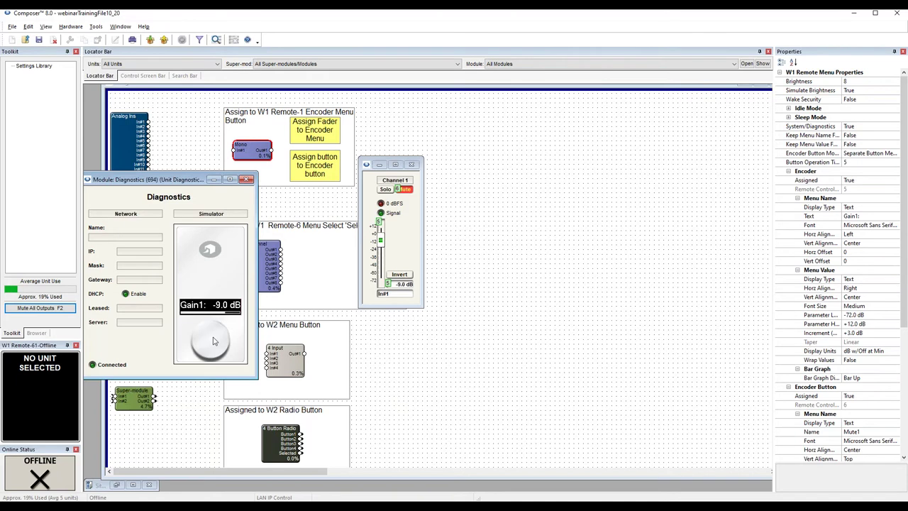
# - Review the remote control devices offered for the Channel 1 gain fader, leaving its assignment as it is
pyautogui.rightClick(382, 246)
pyautogui.click(419, 261)
pyautogui.moveTo(457, 210); pyautogui.dragTo(290, 154)
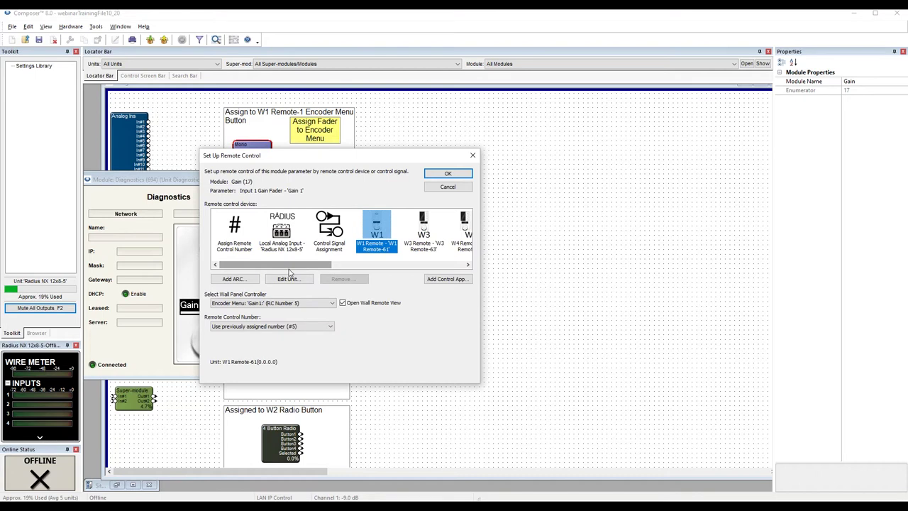
pyautogui.moveTo(286, 265); pyautogui.dragTo(318, 268)
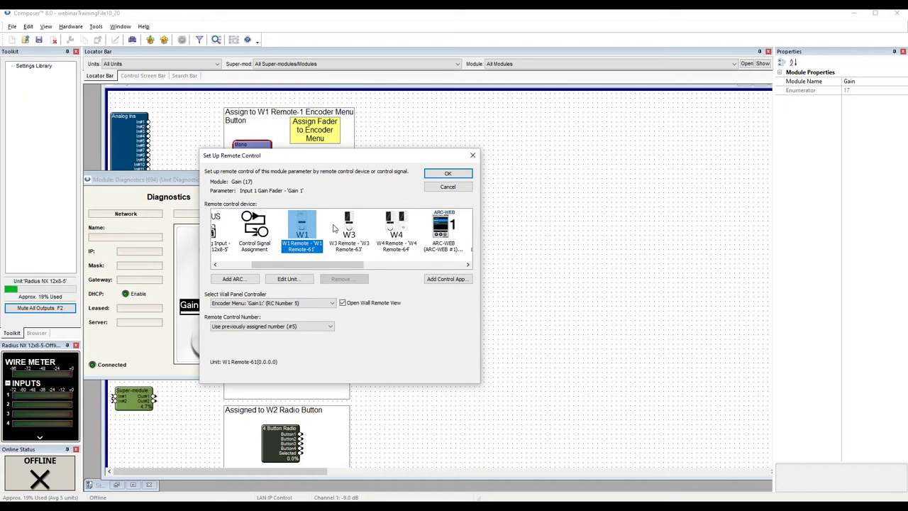
pyautogui.click(448, 188)
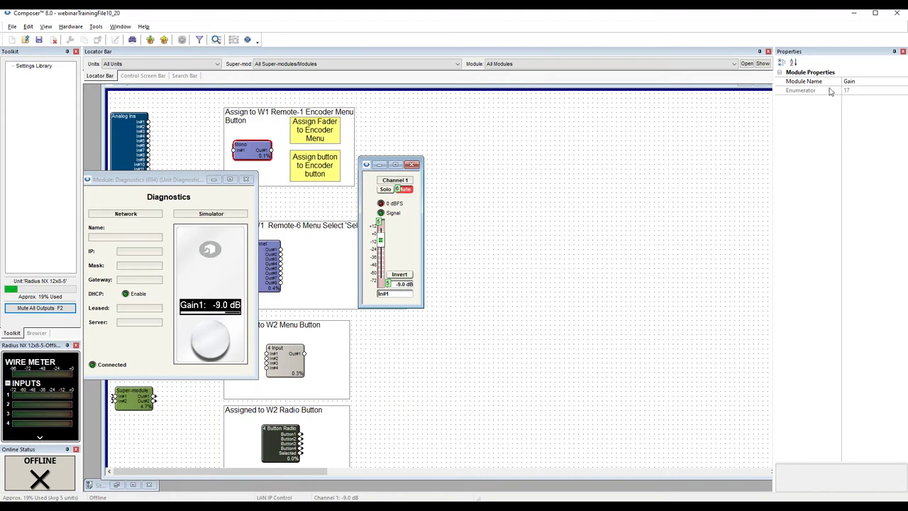
# - Remove the Input 1 Gain Fader and Input 1 Mute Button control number assignments in the Remote Control Manager
pyautogui.click(145, 258)
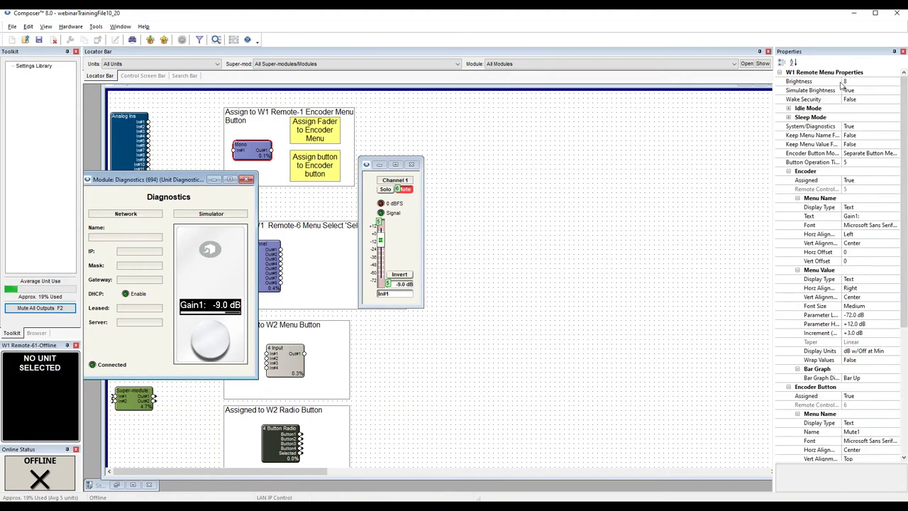
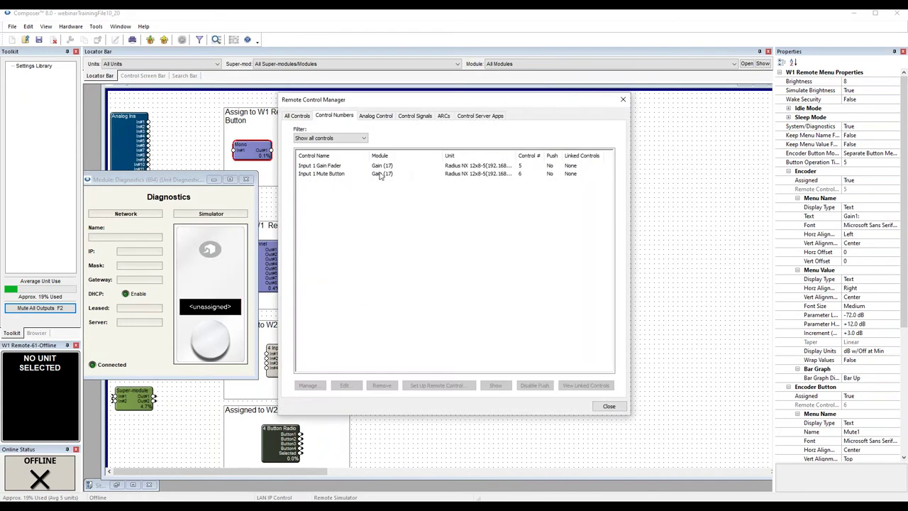
pyautogui.click(375, 166)
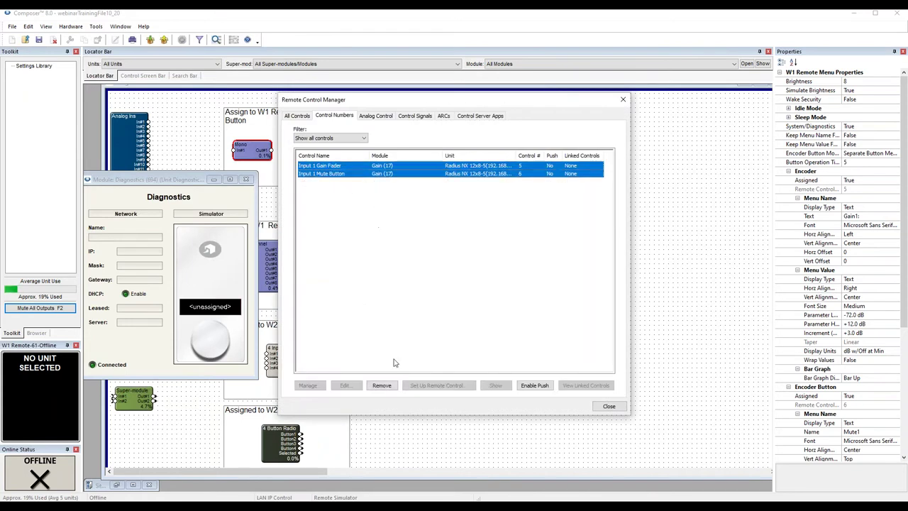
pyautogui.click(382, 385)
pyautogui.moveTo(446, 105); pyautogui.dragTo(326, 107)
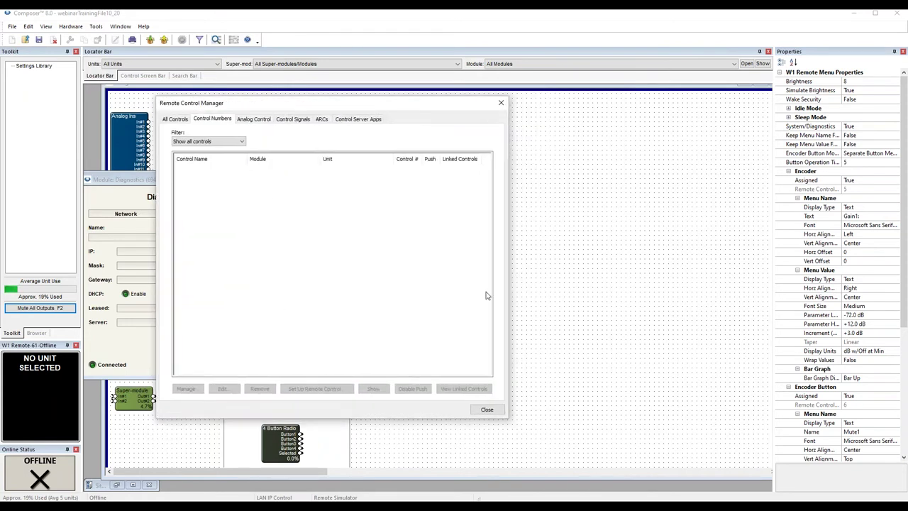
pyautogui.click(488, 410)
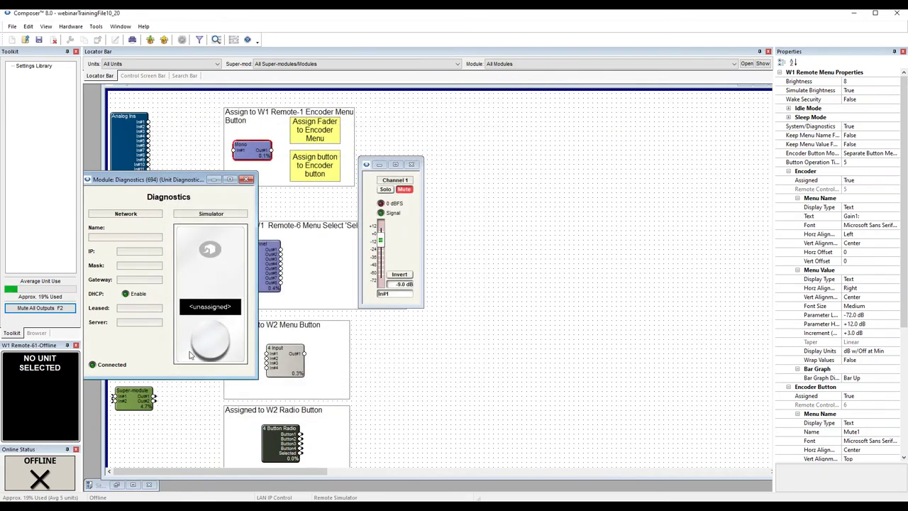
# - Close the Mono gain window and move the Diagnostics window to uncover the 8 Channel gain block
pyautogui.click(217, 286)
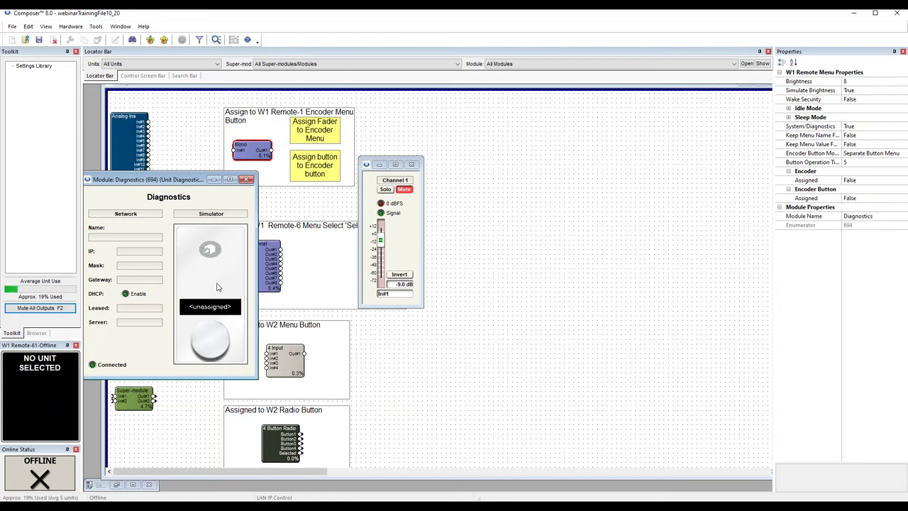
pyautogui.click(412, 166)
pyautogui.moveTo(191, 179); pyautogui.dragTo(171, 171)
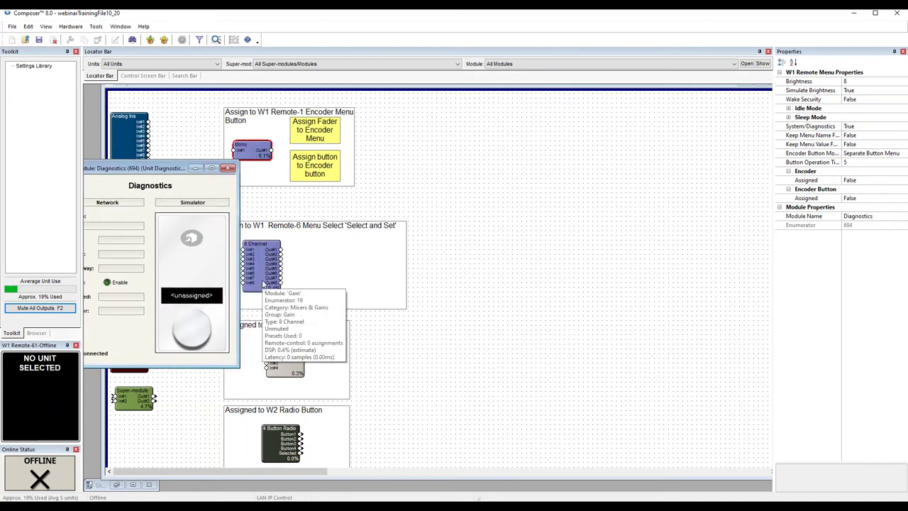
# - Set the W1 Remote's encoder button mode to Encoder Menu Select in its unit properties
pyautogui.rightClick(171, 240)
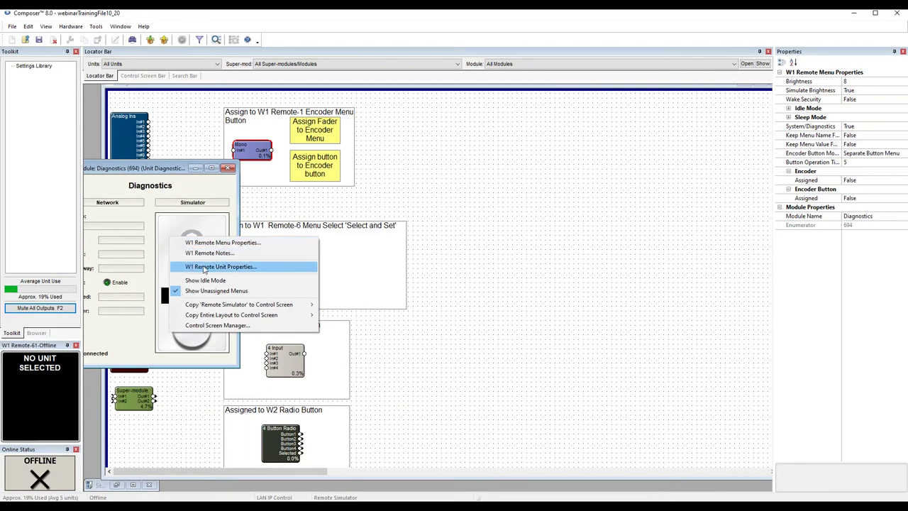
pyautogui.click(202, 268)
pyautogui.moveTo(386, 289); pyautogui.dragTo(451, 177)
pyautogui.click(465, 280)
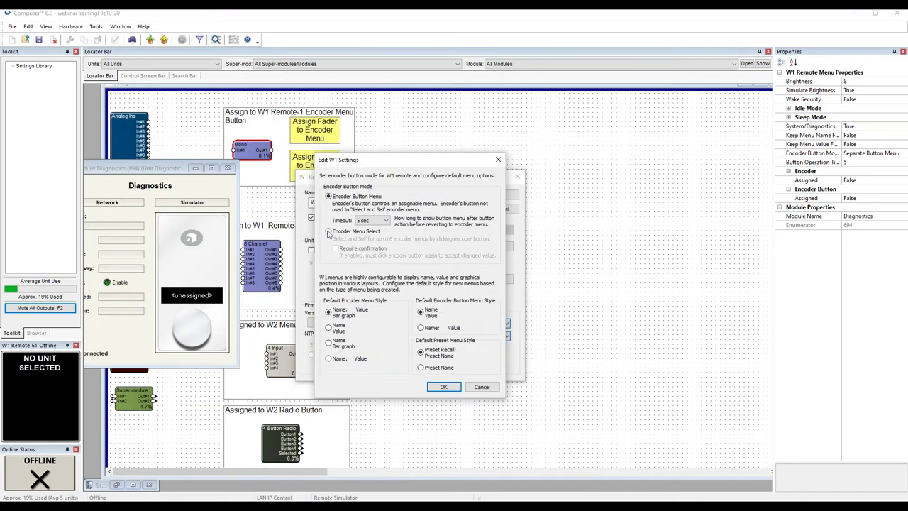
pyautogui.click(329, 232)
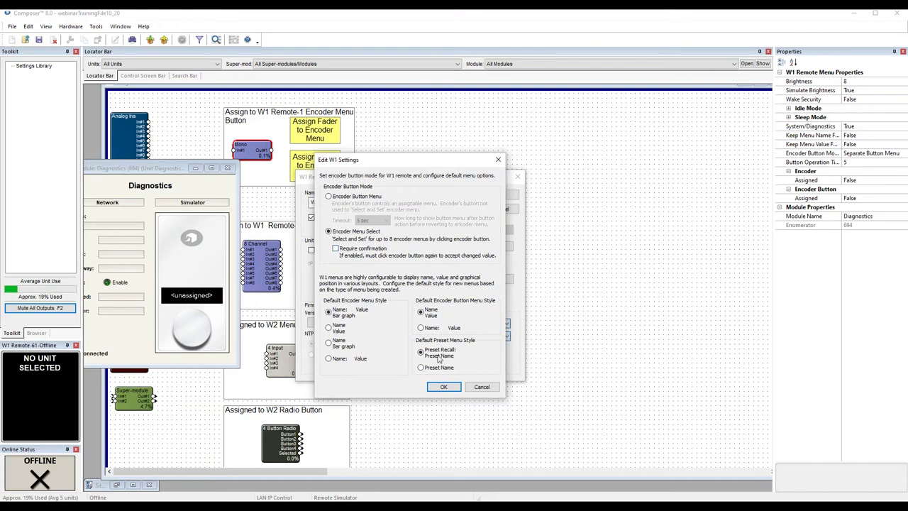
pyautogui.click(442, 387)
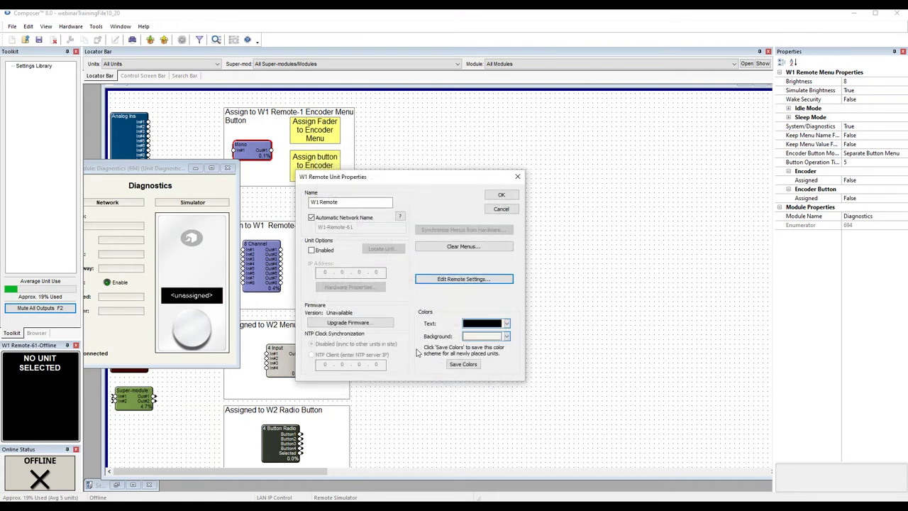
pyautogui.click(501, 195)
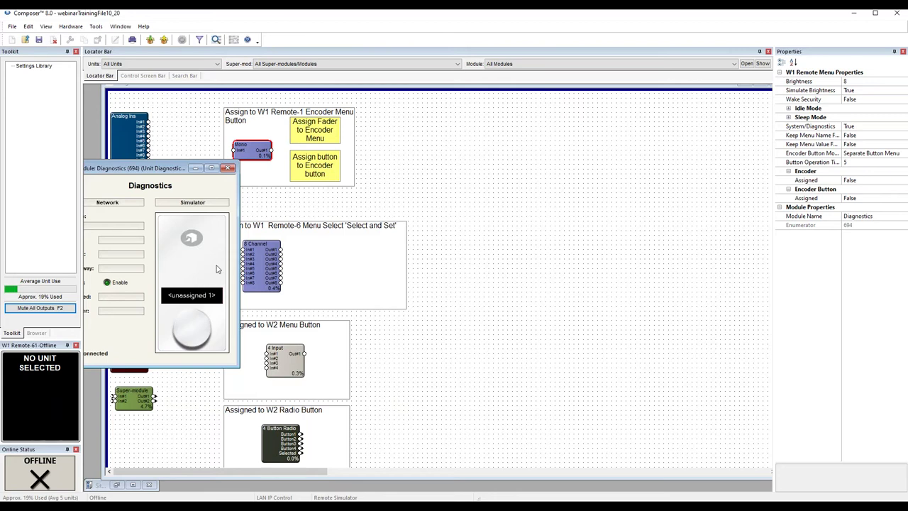
# - Open the 8 Channel gain block and arrange its window above the W1 Diagnostics window so faders and simulator are both accessible
pyautogui.moveTo(272, 257)
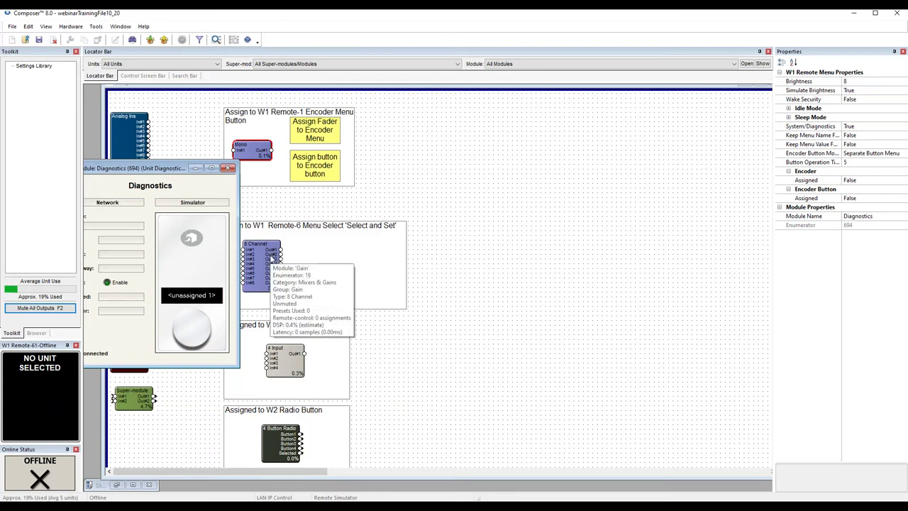
pyautogui.doubleClick(273, 257)
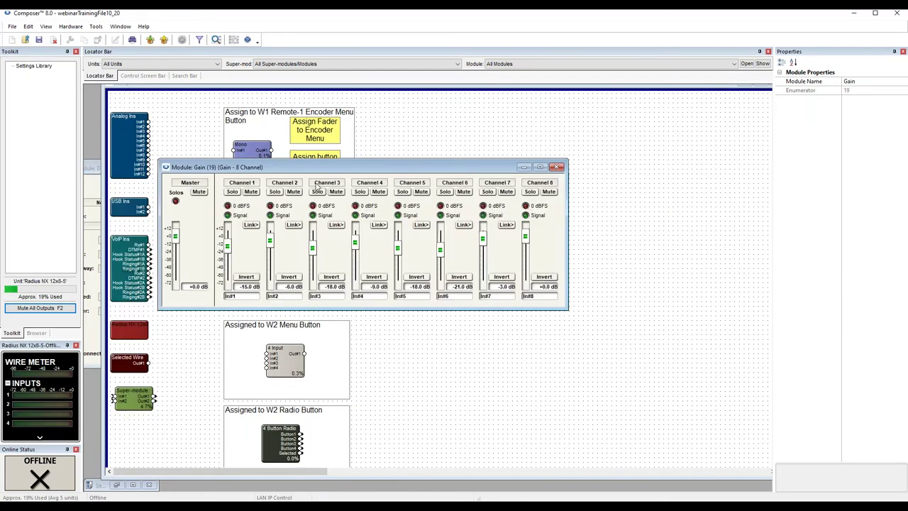
pyautogui.moveTo(333, 168); pyautogui.dragTo(381, 219)
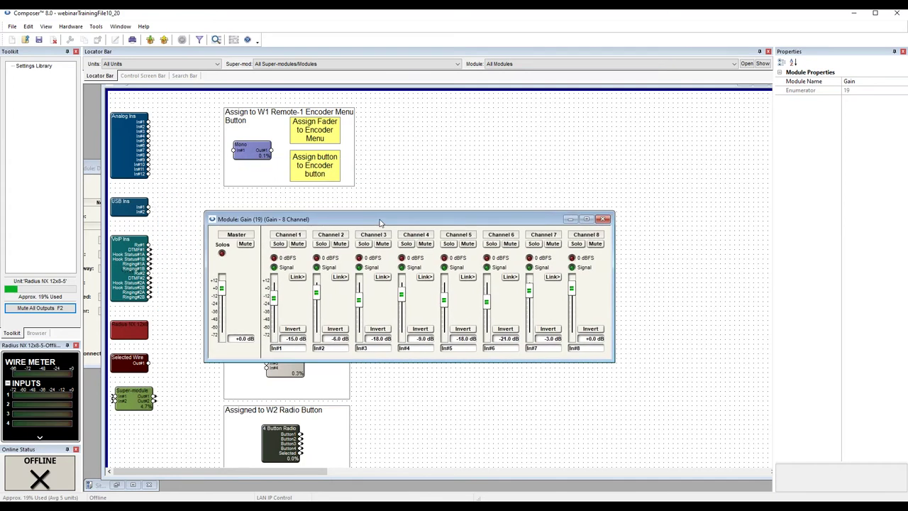
pyautogui.click(94, 170)
pyautogui.moveTo(171, 111); pyautogui.dragTo(174, 259)
pyautogui.moveTo(336, 224); pyautogui.dragTo(363, 159)
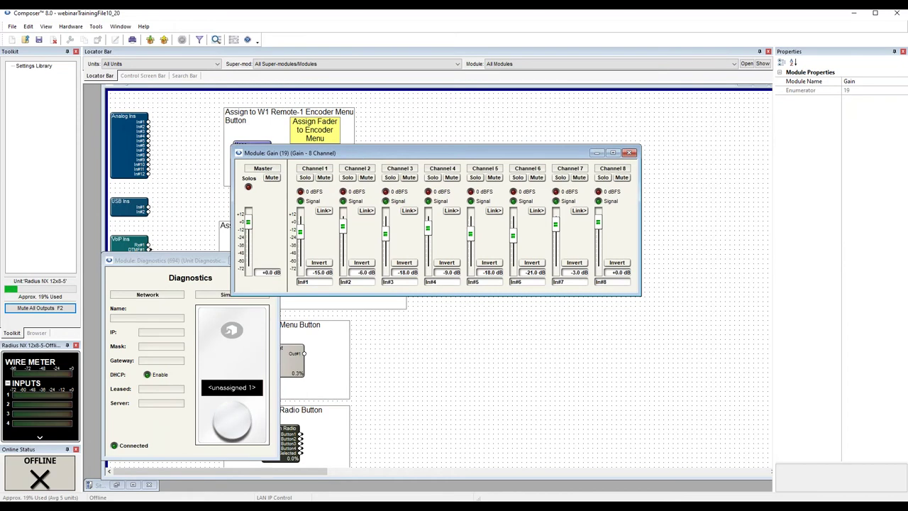
pyautogui.moveTo(411, 156); pyautogui.dragTo(309, 134)
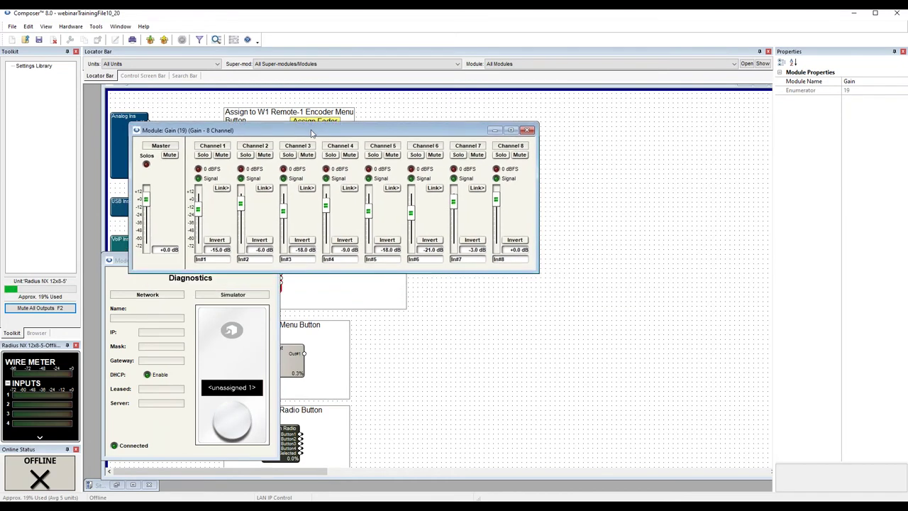
# - Assign the 8 Channel block's Channel 1 gain fader to the W1 Remote's Encoder Menu #1 with the next unused control number (#5)
pyautogui.rightClick(201, 212)
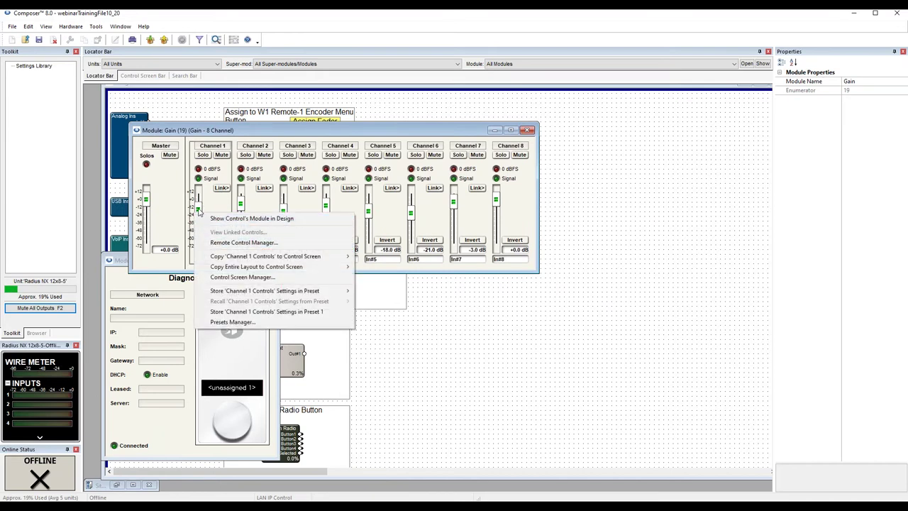
pyautogui.rightClick(199, 209)
pyautogui.click(216, 228)
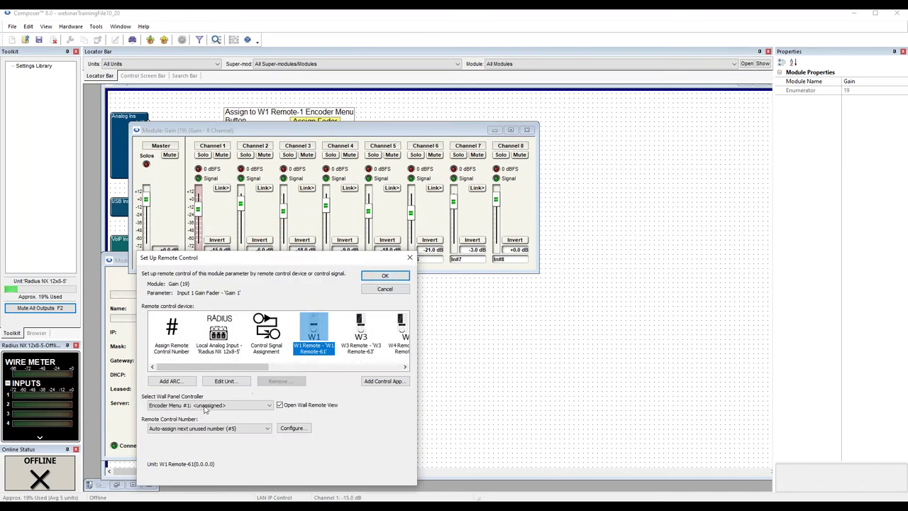
pyautogui.click(269, 405)
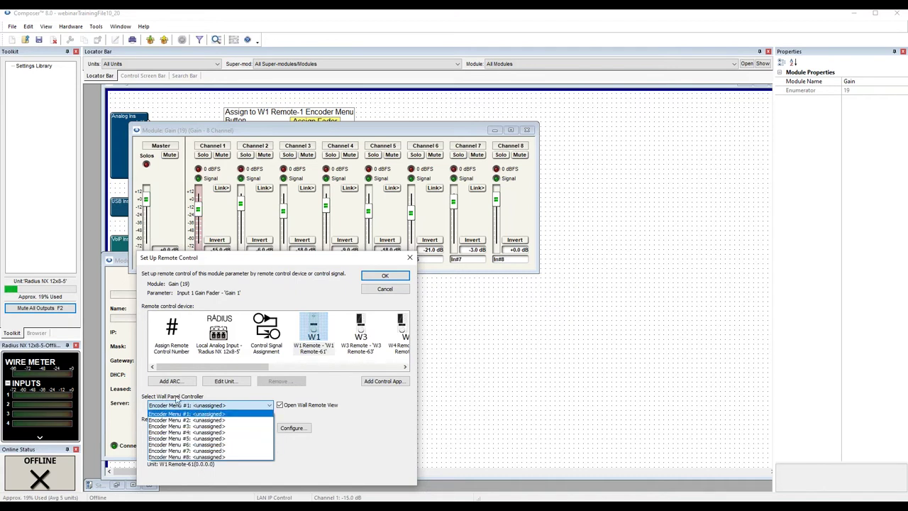
pyautogui.click(377, 428)
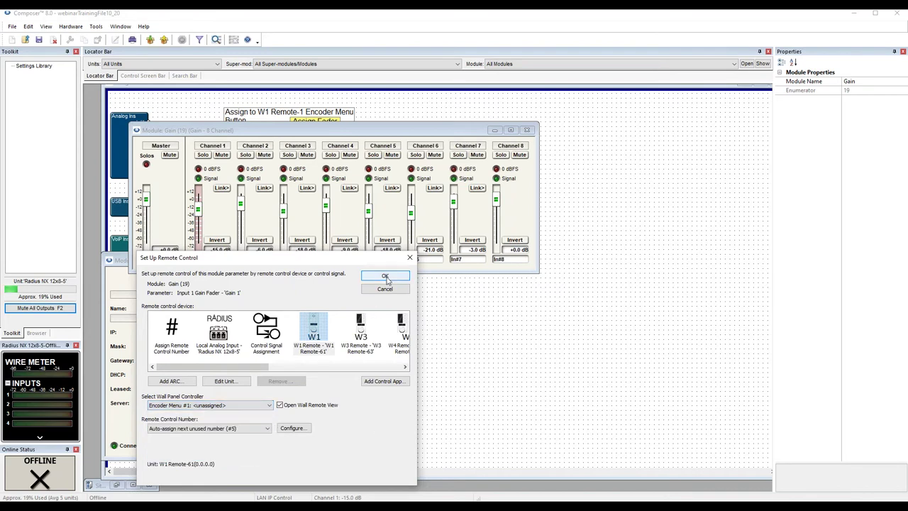
pyautogui.click(383, 275)
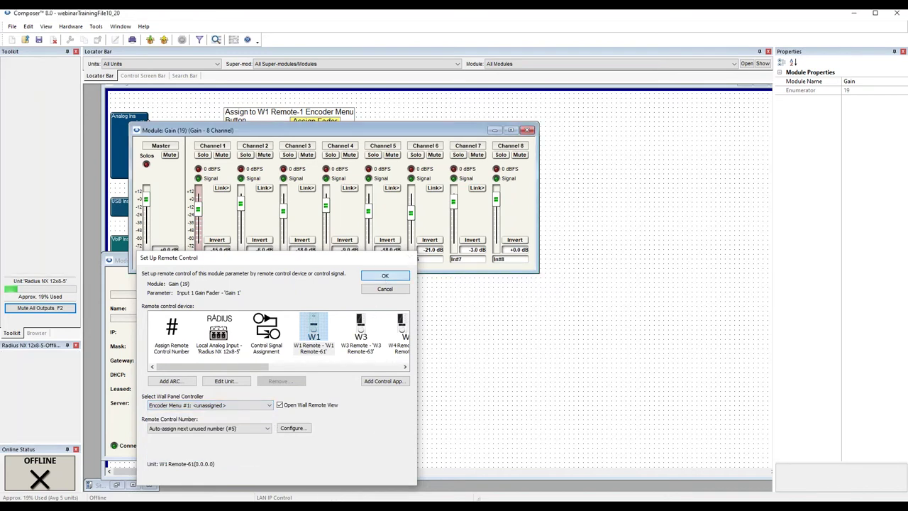
# - Assign the 8 Channel block's gain faders for Channels 2 through 8 to the W1 Remote, using control numbers 6 through 12
pyautogui.rightClick(241, 204)
pyautogui.click(254, 222)
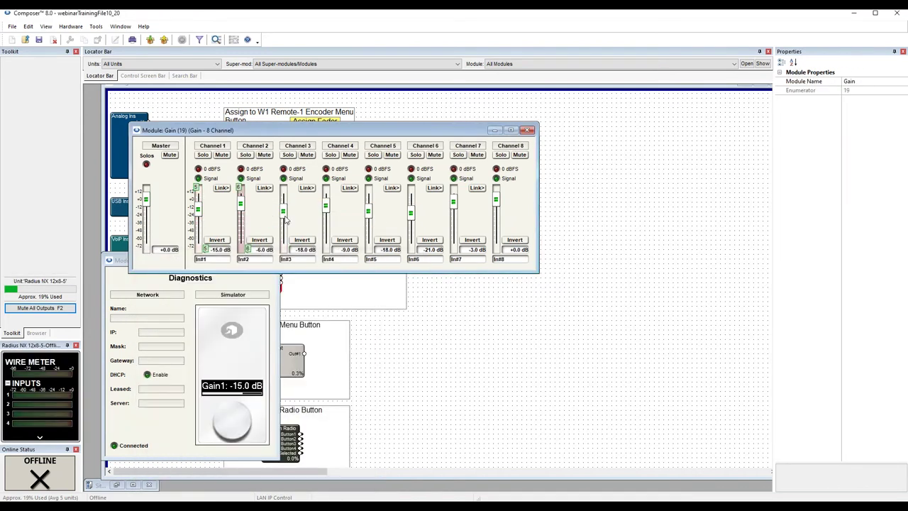
pyautogui.rightClick(284, 215)
pyautogui.press('Escape')
pyautogui.rightClick(323, 208)
pyautogui.click(366, 228)
pyautogui.rightClick(368, 213)
pyautogui.click(411, 232)
pyautogui.rightClick(410, 216)
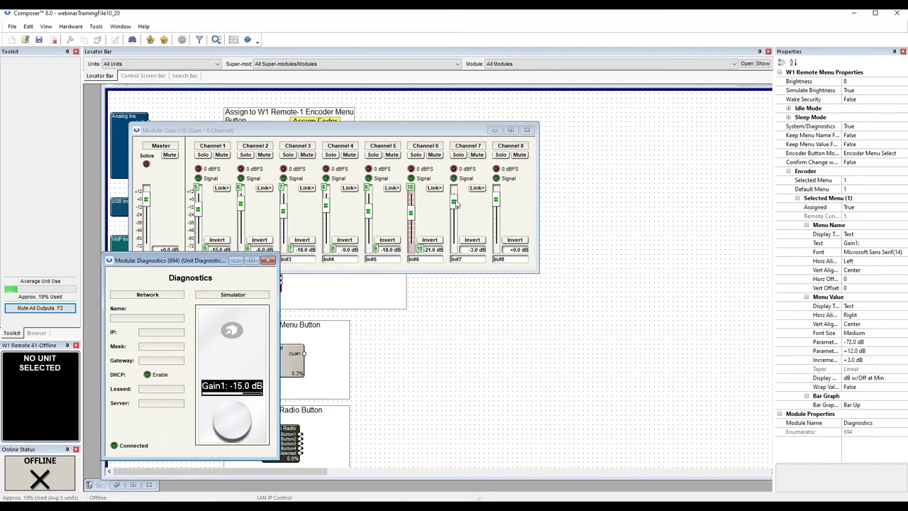
pyautogui.click(454, 233)
pyautogui.rightClick(454, 213)
pyautogui.click(505, 220)
pyautogui.rightClick(497, 206)
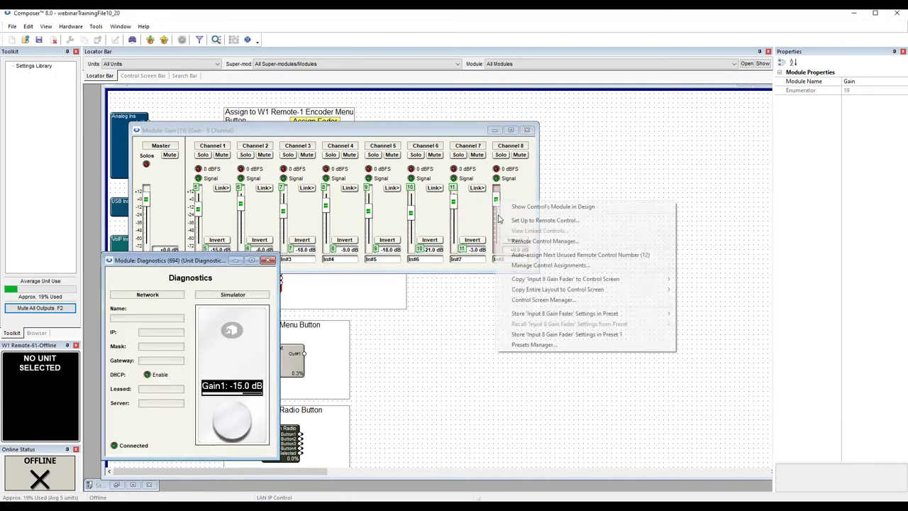
pyautogui.click(511, 219)
# - Place the Diagnostics window below the faders and use the W1 simulator to set Gain2 to -9.0 dB, Gain3 to -21.0 dB and Gain4 to -6.0 dB
pyautogui.moveTo(174, 260); pyautogui.dragTo(197, 207)
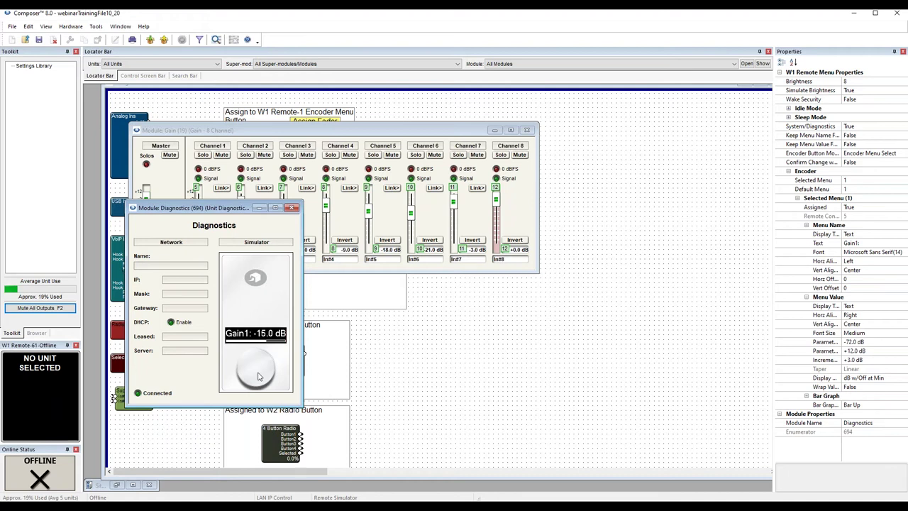
pyautogui.moveTo(221, 207); pyautogui.dragTo(213, 268)
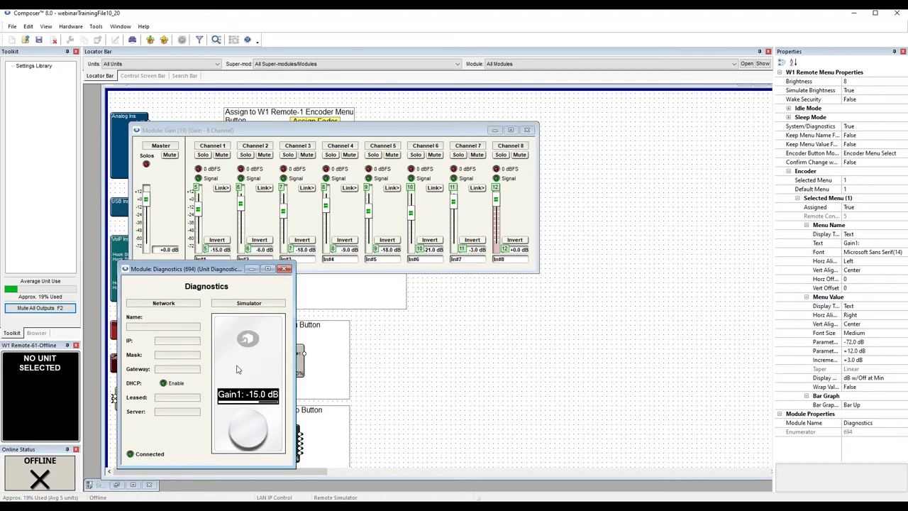
pyautogui.scroll(-1, 249, 437)
pyautogui.click(250, 438)
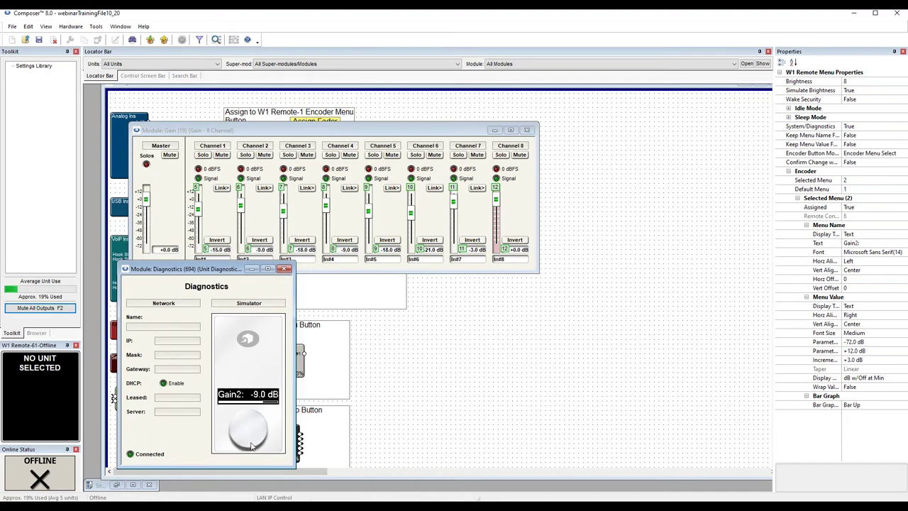
pyautogui.scroll(-1, 250, 440)
pyautogui.click(249, 439)
pyautogui.scroll(1, 248, 438)
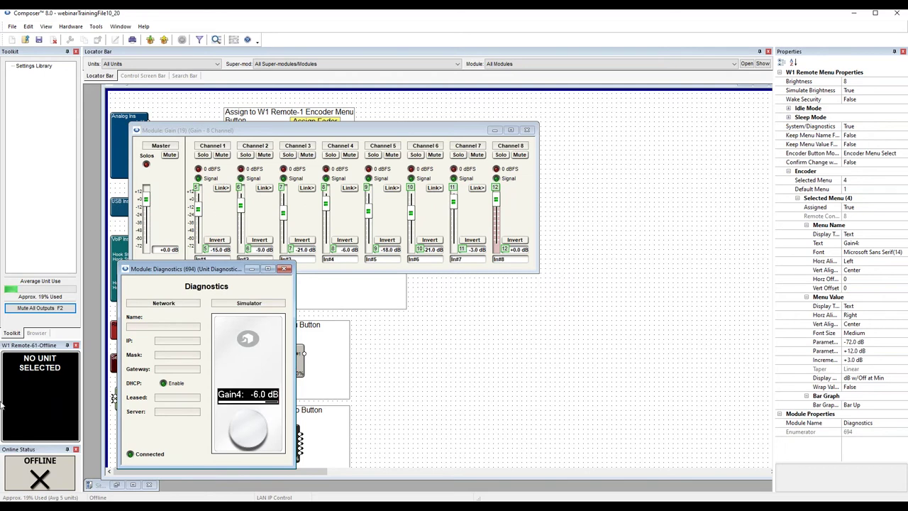
# - Close the Diagnostics and Gain windows, return to the site design and select the W2 Remote
pyautogui.click(285, 268)
pyautogui.click(527, 131)
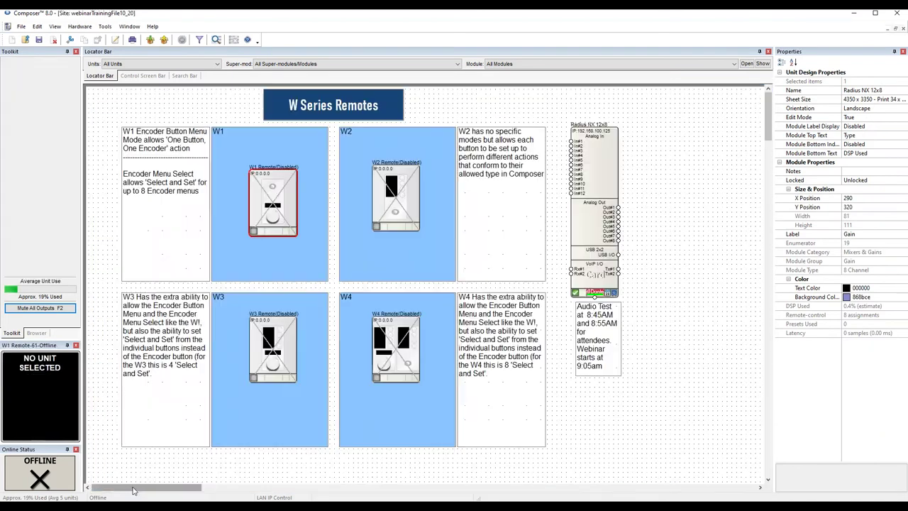
pyautogui.click(132, 485)
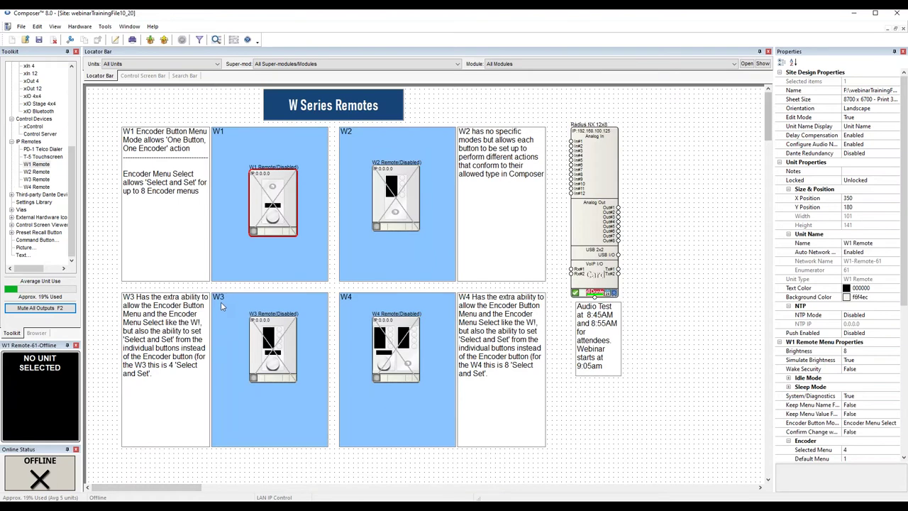
pyautogui.click(397, 207)
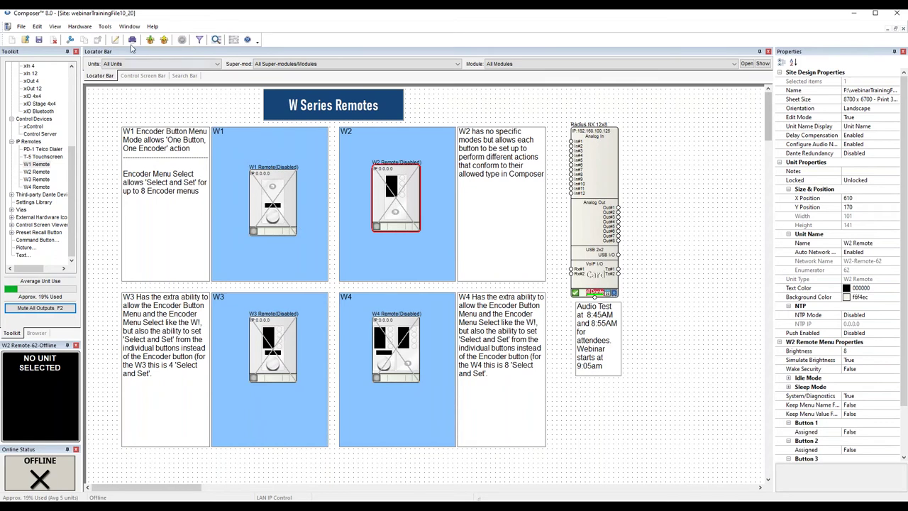
# - Remove the control number assignments of all eight Input Gain Faders in the Remote Control Manager and close it
pyautogui.click(108, 26)
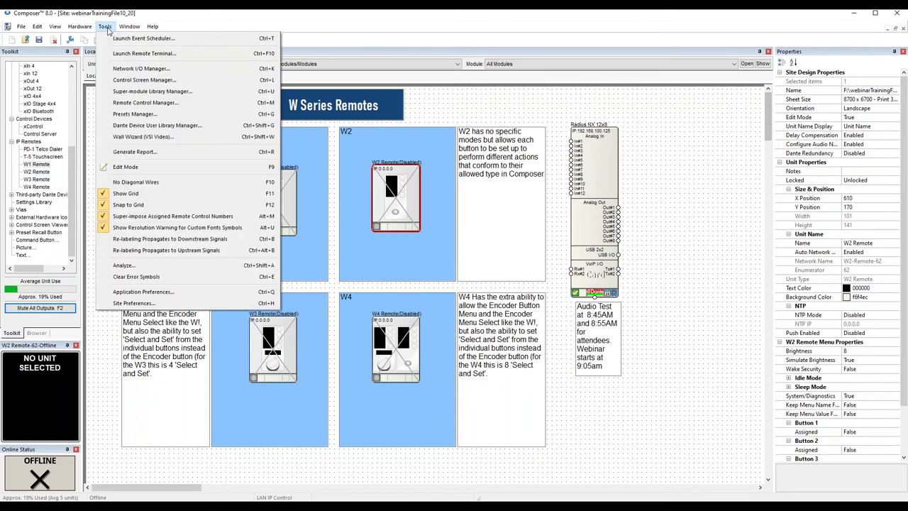
pyautogui.click(149, 107)
pyautogui.click(336, 166)
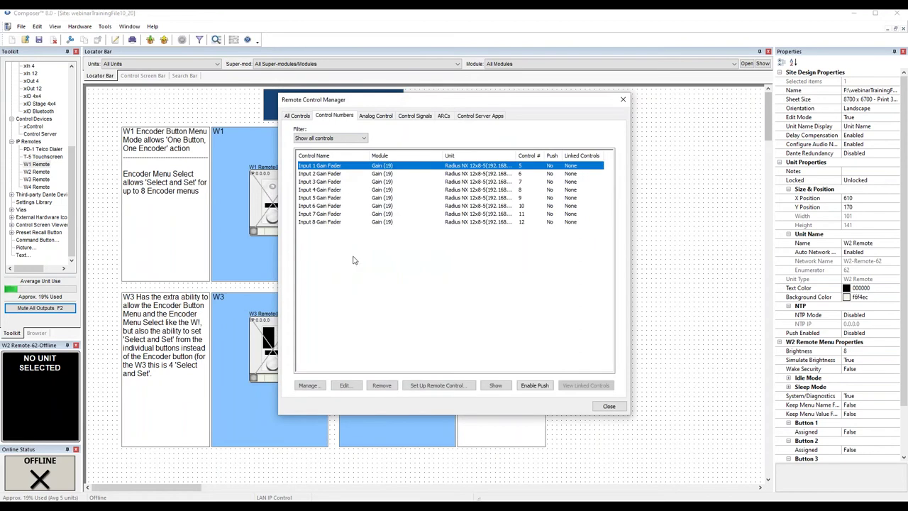
pyautogui.keyDown('shift'); pyautogui.click(337, 222); pyautogui.keyUp('shift')
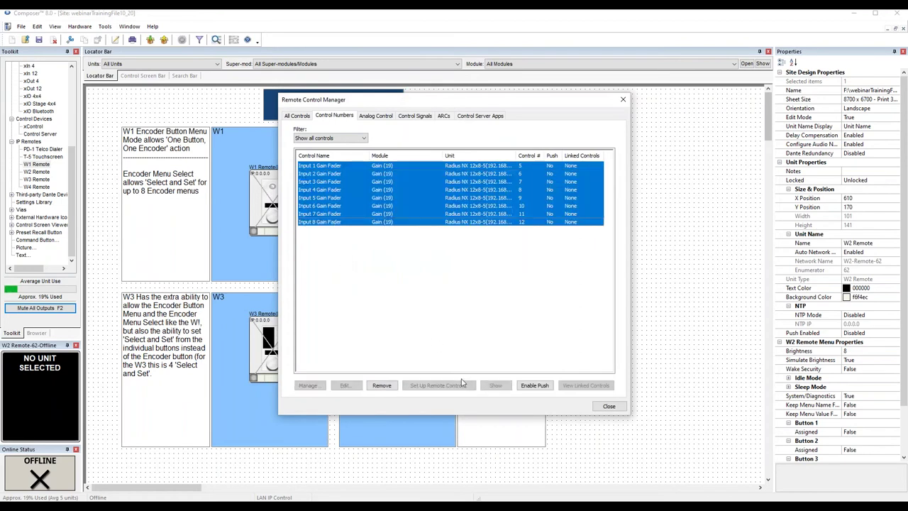
pyautogui.click(393, 386)
pyautogui.moveTo(467, 100); pyautogui.dragTo(310, 128)
pyautogui.click(454, 435)
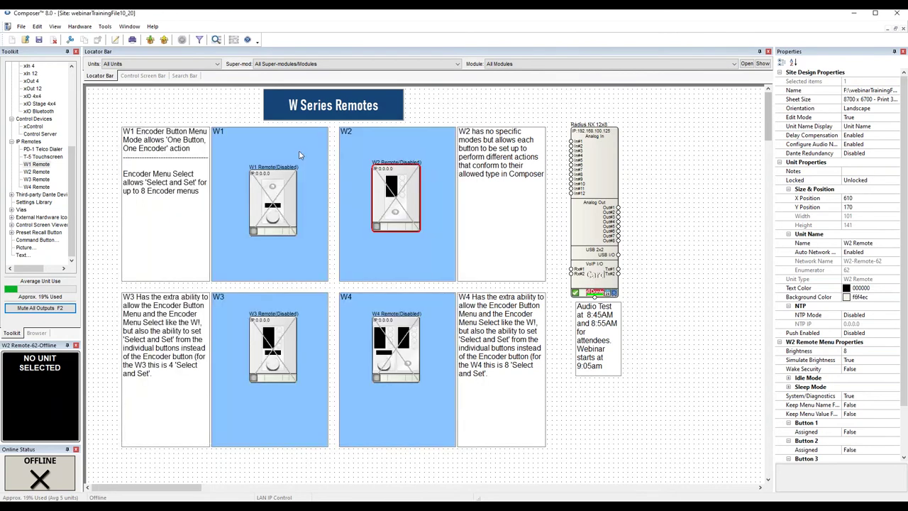
# - Examine the W2 Remote's default button, preset and radio button menu styles in its unit properties
pyautogui.rightClick(393, 197)
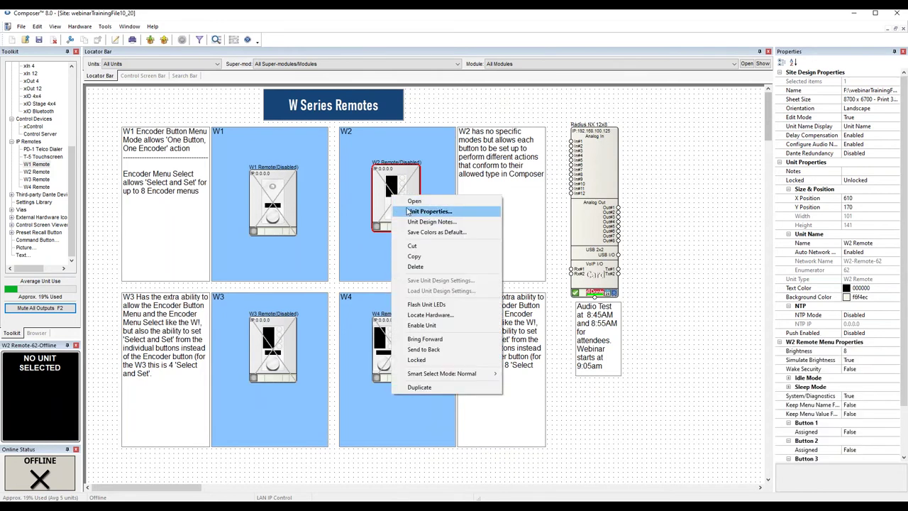
pyautogui.click(407, 211)
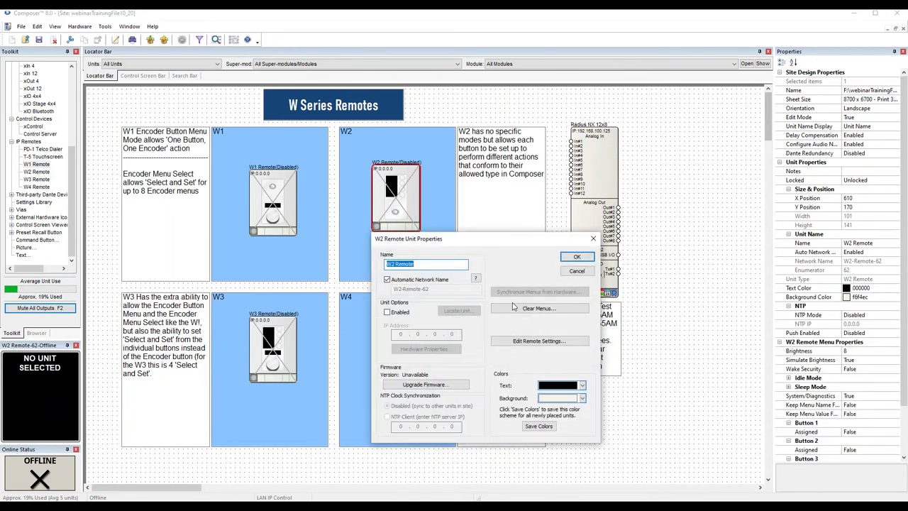
pyautogui.click(369, 292)
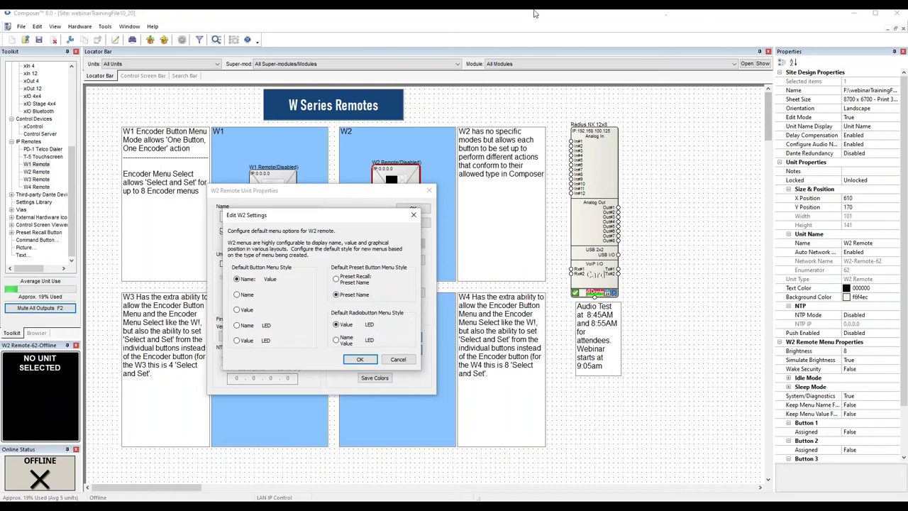
pyautogui.click(399, 360)
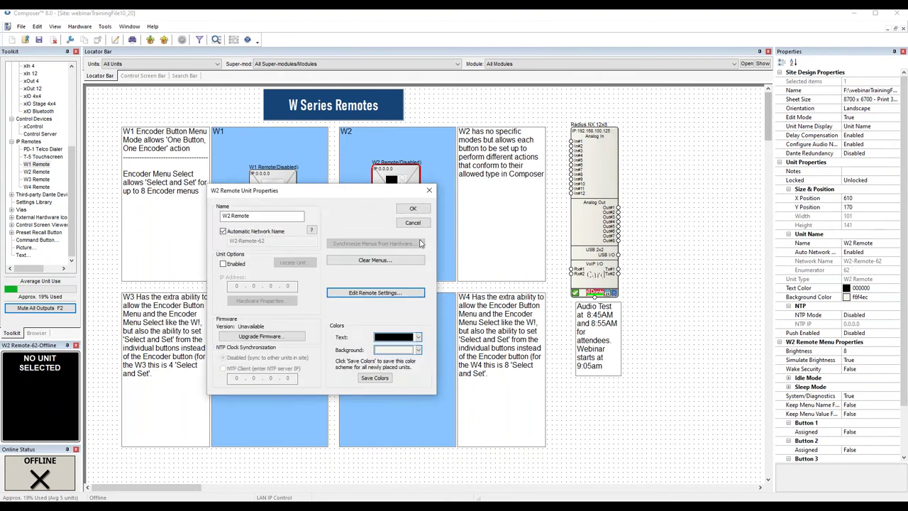
pyautogui.click(417, 209)
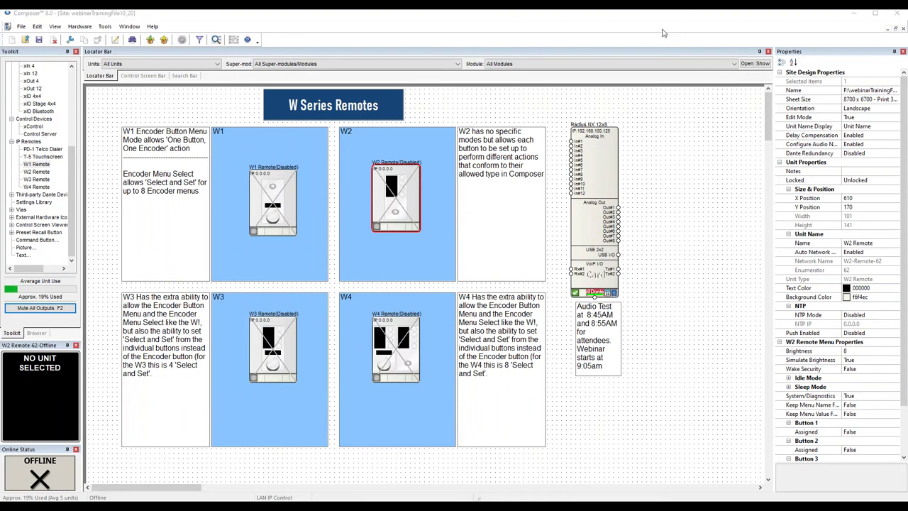
# - Open the W2 Menu Button area's 4 Input mixer from the Radius NX 12x8 design in a floating window and unmute Channels 1 through 4
pyautogui.doubleClick(582, 211)
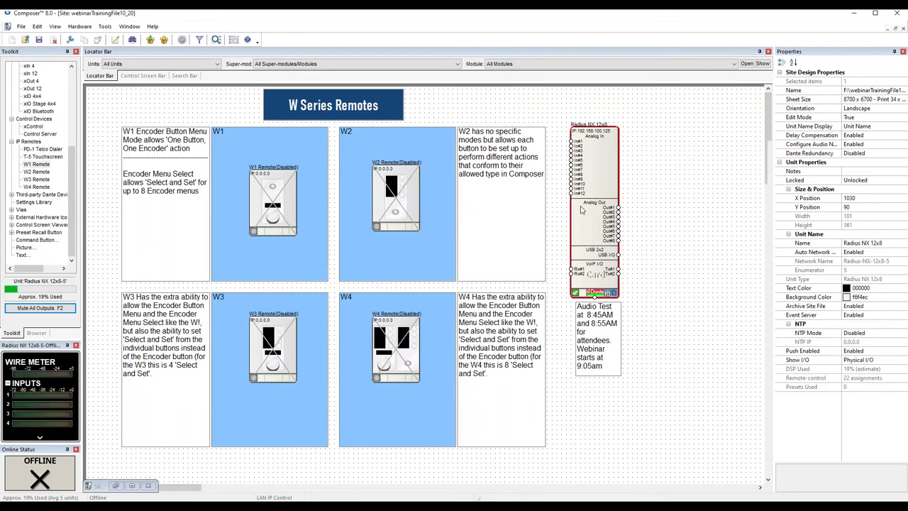
pyautogui.scroll(-5, 351, 320)
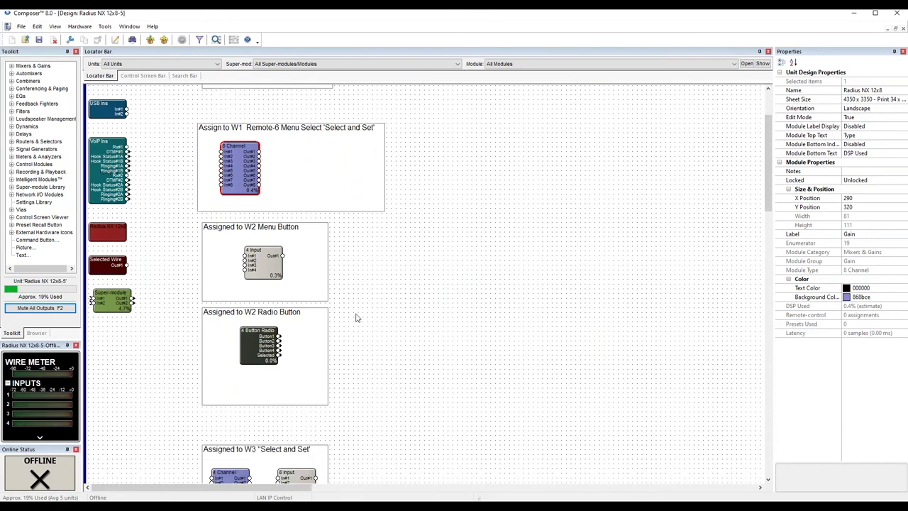
pyautogui.scroll(-2, 357, 318)
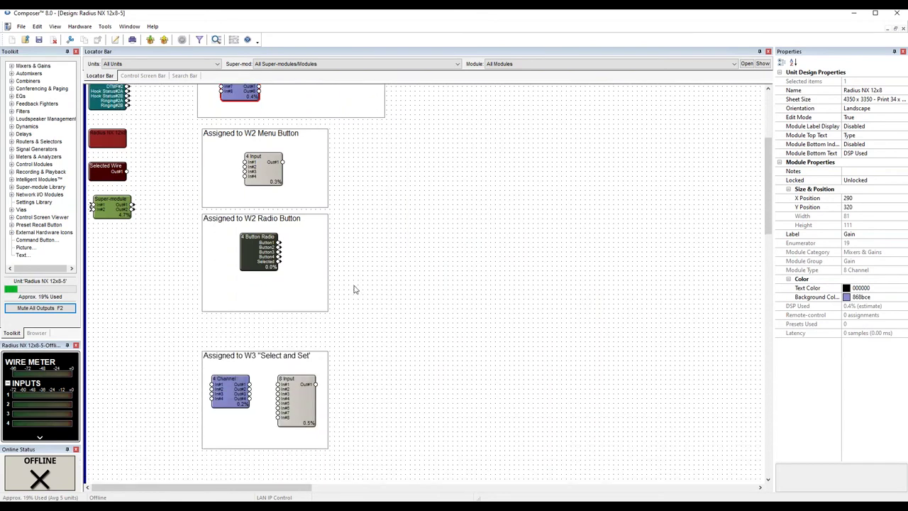
pyautogui.doubleClick(260, 179)
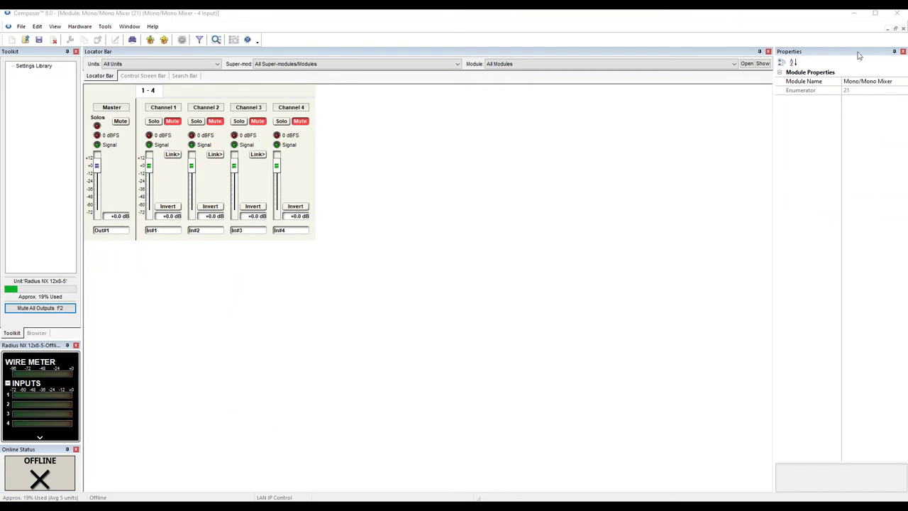
pyautogui.click(895, 30)
pyautogui.moveTo(294, 180); pyautogui.dragTo(439, 152)
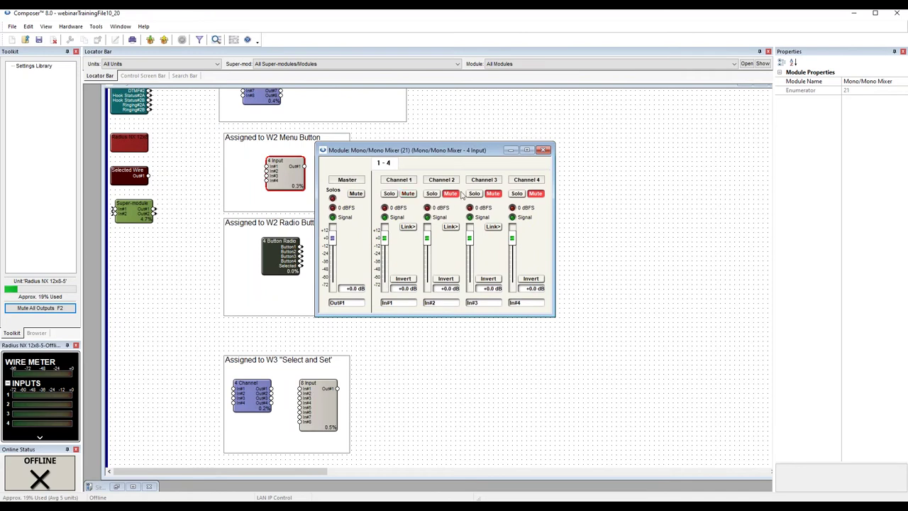
pyautogui.click(493, 195)
pyautogui.click(537, 193)
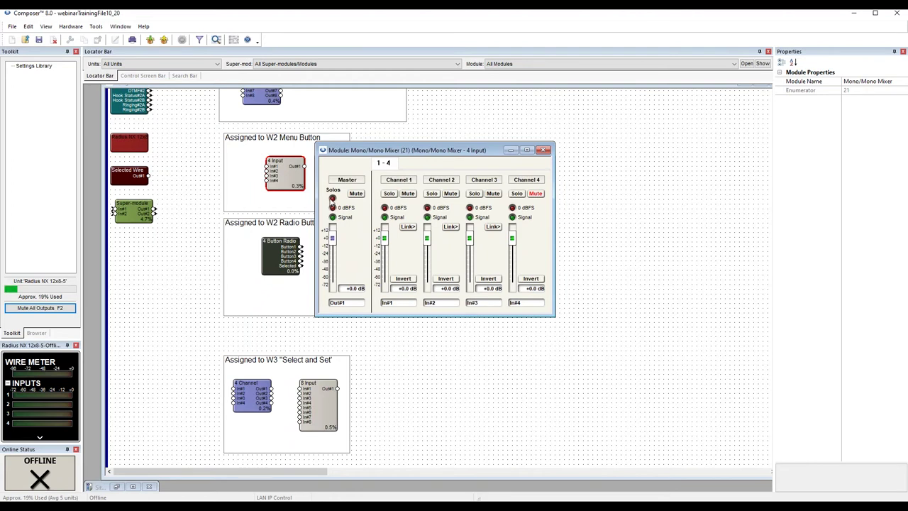
# - Assign the mixer's Channel 1 mute button to the W2 Remote's Button Menu #1 with the next unused control number (#5)
pyautogui.rightClick(407, 193)
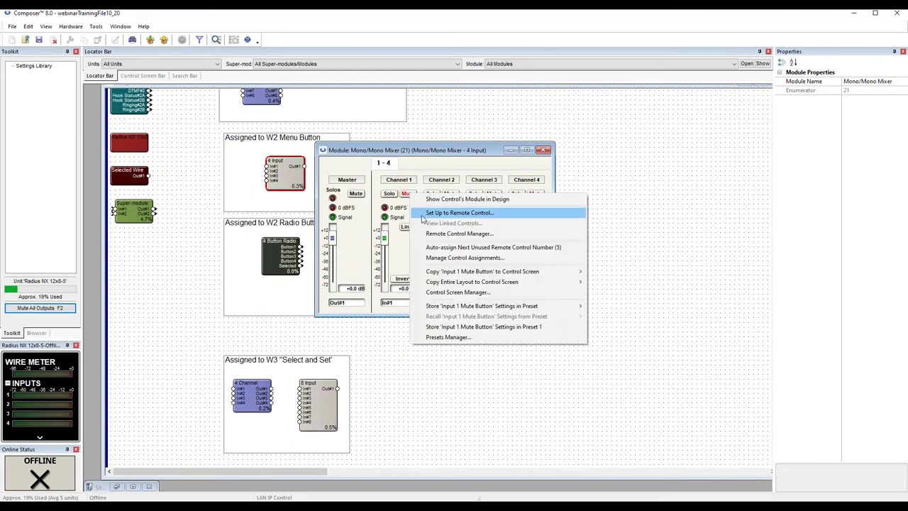
pyautogui.click(423, 215)
pyautogui.moveTo(524, 181); pyautogui.dragTo(367, 168)
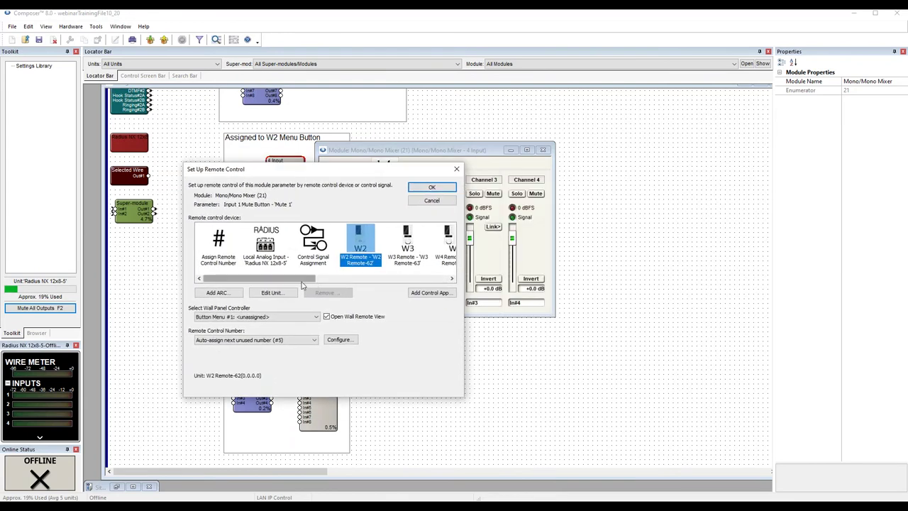
pyautogui.moveTo(290, 282); pyautogui.dragTo(317, 282)
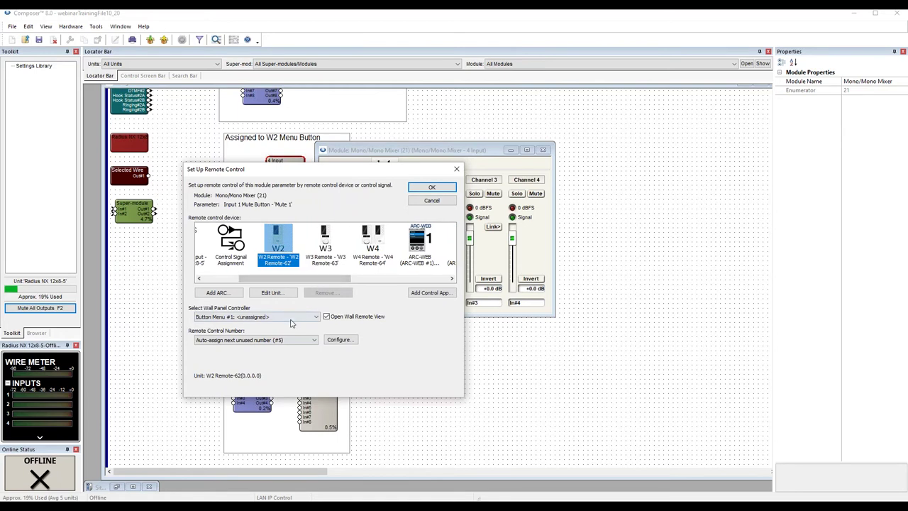
pyautogui.click(294, 317)
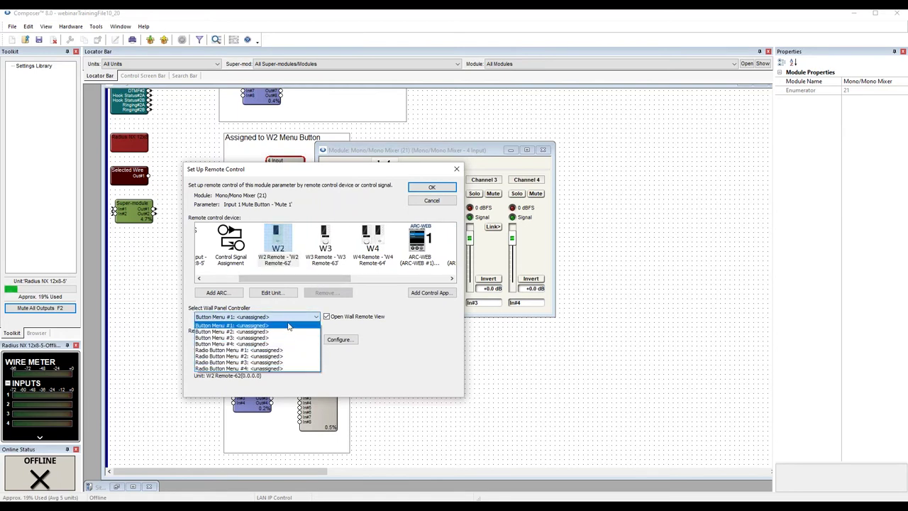
pyautogui.click(335, 324)
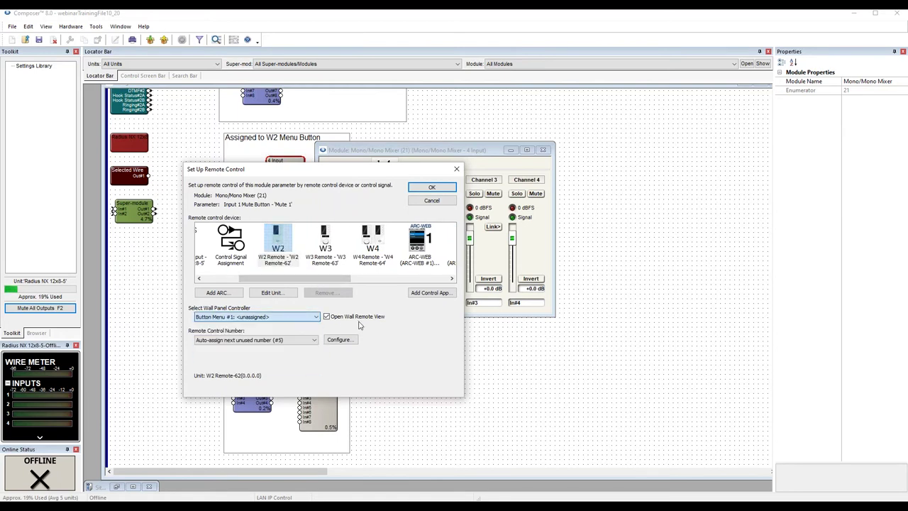
pyautogui.click(294, 319)
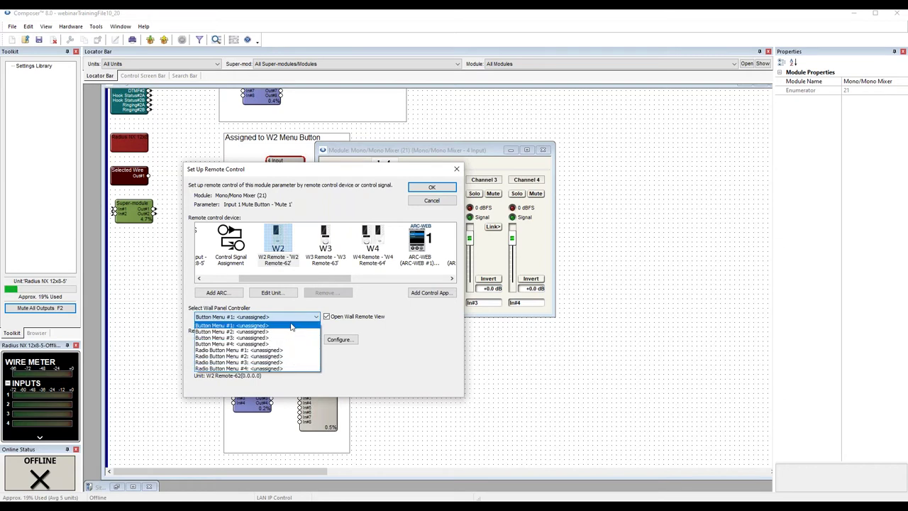
pyautogui.click(394, 345)
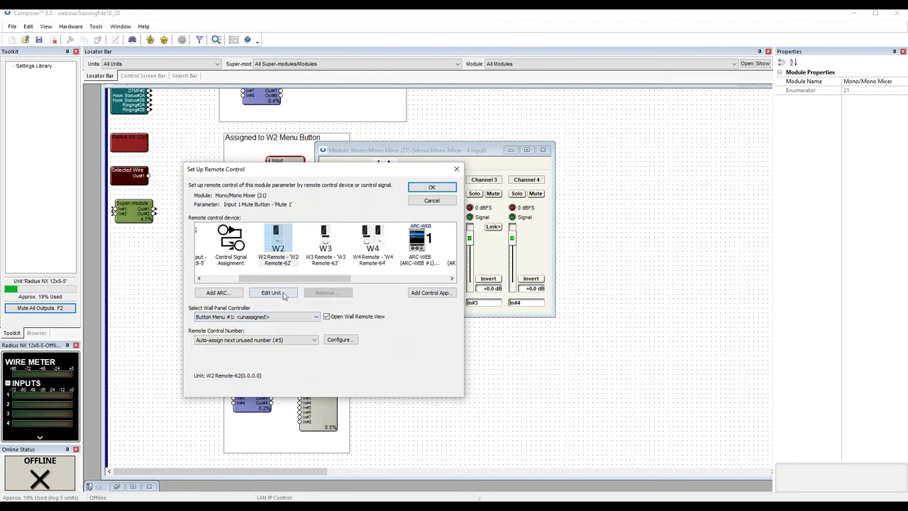
pyautogui.click(426, 189)
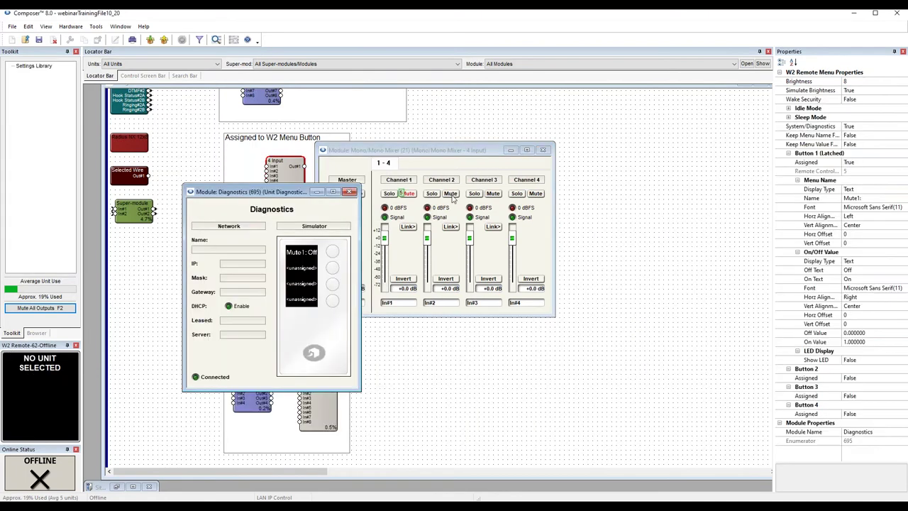
# - Assign the mixer's Channel 2, 3 and 4 mute buttons to the W2 Remote's next three button menus with control numbers 6, 7 and 8
pyautogui.rightClick(452, 194)
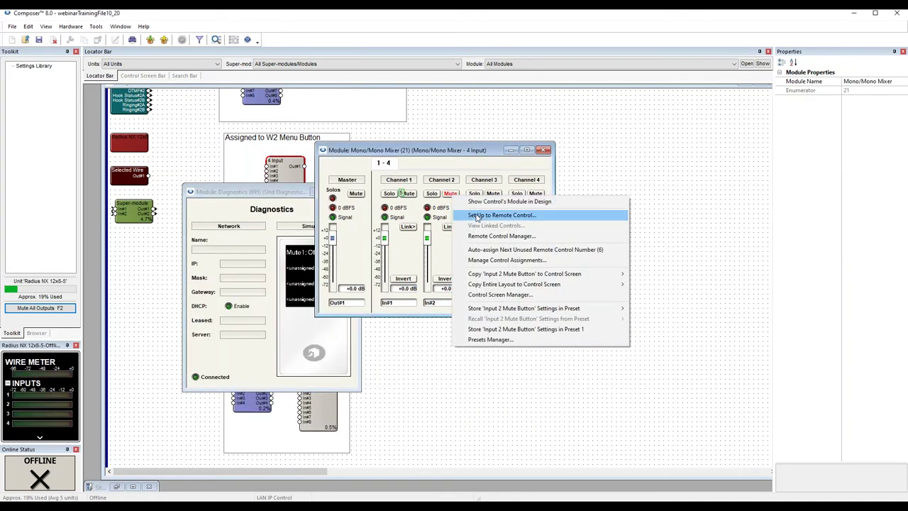
pyautogui.click(485, 208)
pyautogui.rightClick(491, 193)
pyautogui.click(522, 209)
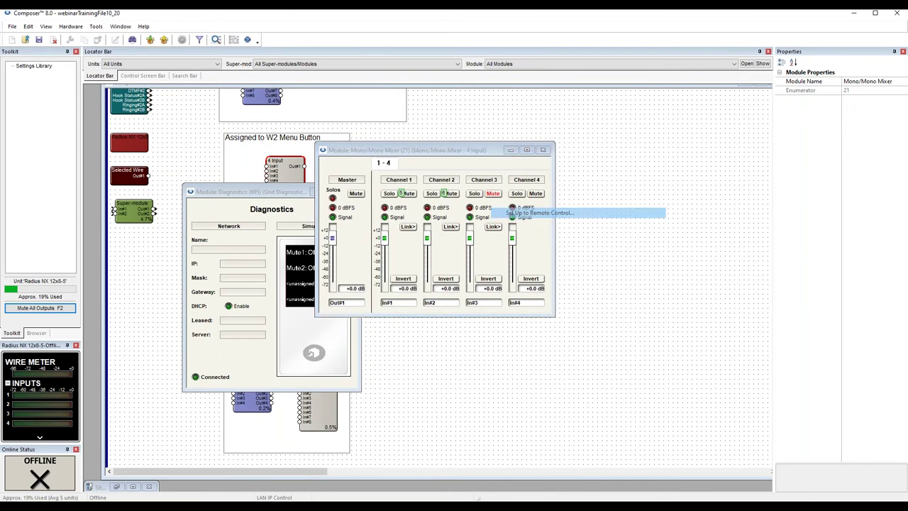
pyautogui.rightClick(536, 193)
pyautogui.click(567, 214)
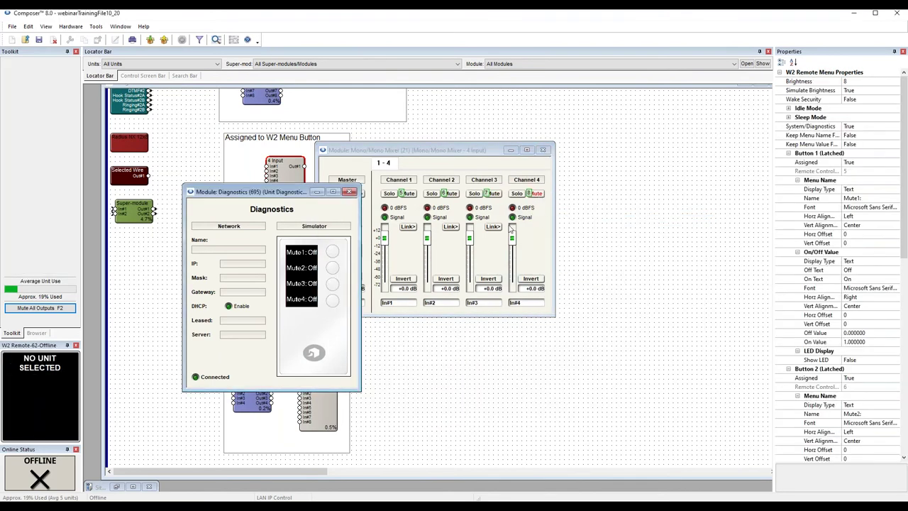
# - Turn on Mute1 through Mute4 in the W2 Remote simulator to mute the mixer's four channels
pyautogui.click(334, 254)
pyautogui.click(332, 268)
pyautogui.click(333, 284)
pyautogui.click(333, 301)
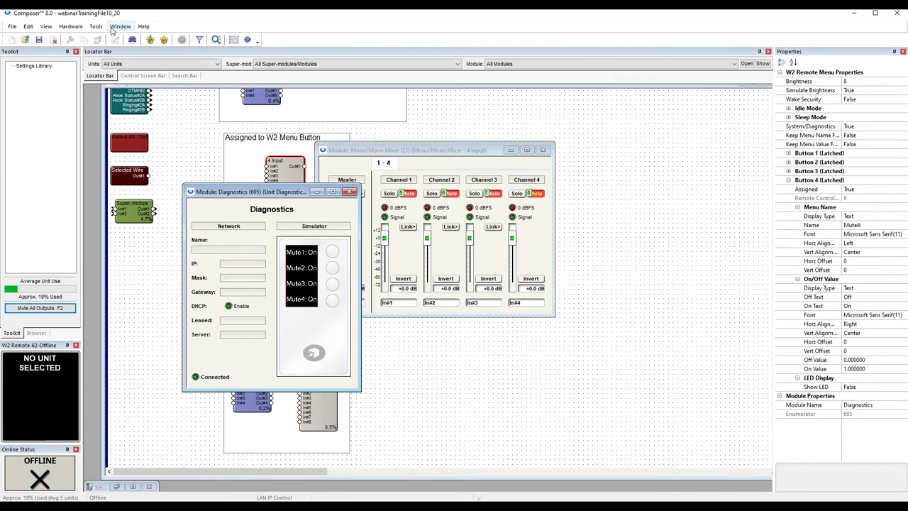
# - Remove the control number assignments of all four Input Mute Buttons in the Remote Control Manager and close it
pyautogui.click(97, 28)
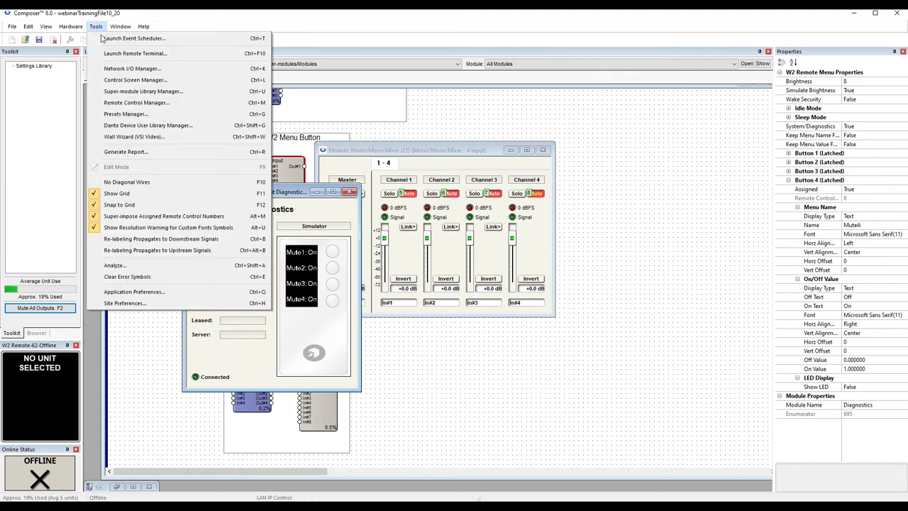
pyautogui.click(128, 103)
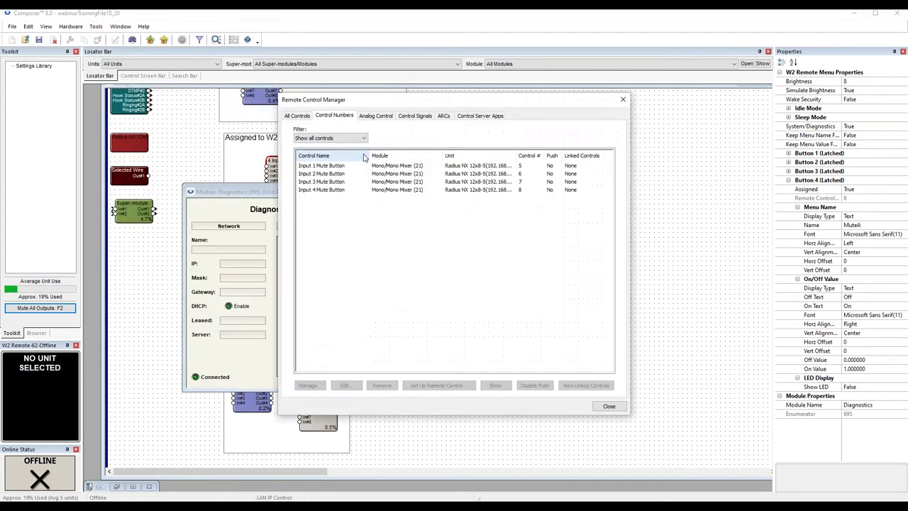
pyautogui.keyDown('shift'); pyautogui.click(342, 190); pyautogui.keyUp('shift')
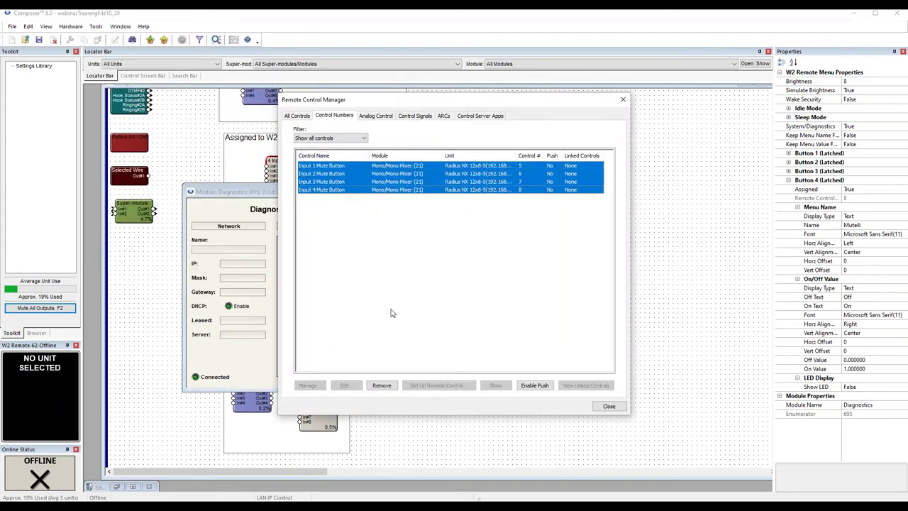
pyautogui.click(383, 385)
pyautogui.moveTo(523, 103); pyautogui.dragTo(442, 116)
pyautogui.click(529, 422)
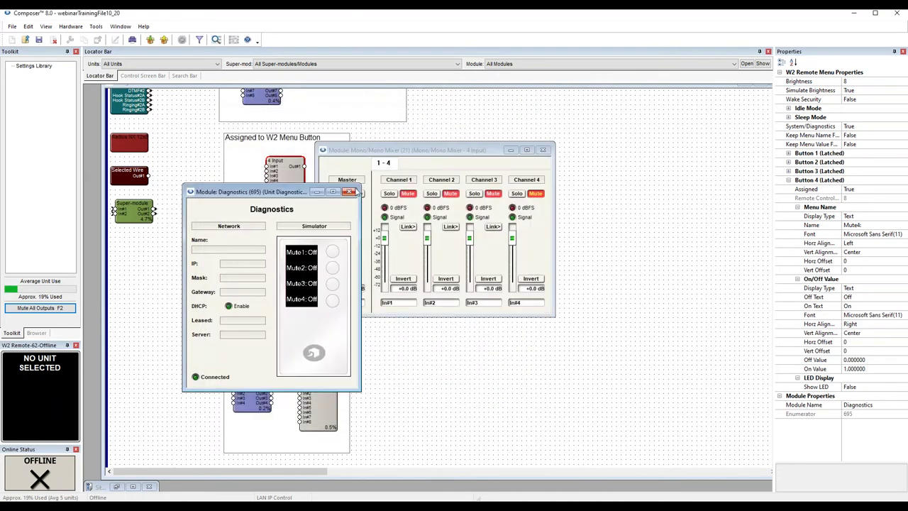
# - Clear all configured menus from the W2 Remote through its unit properties and accept the properties
pyautogui.rightClick(325, 249)
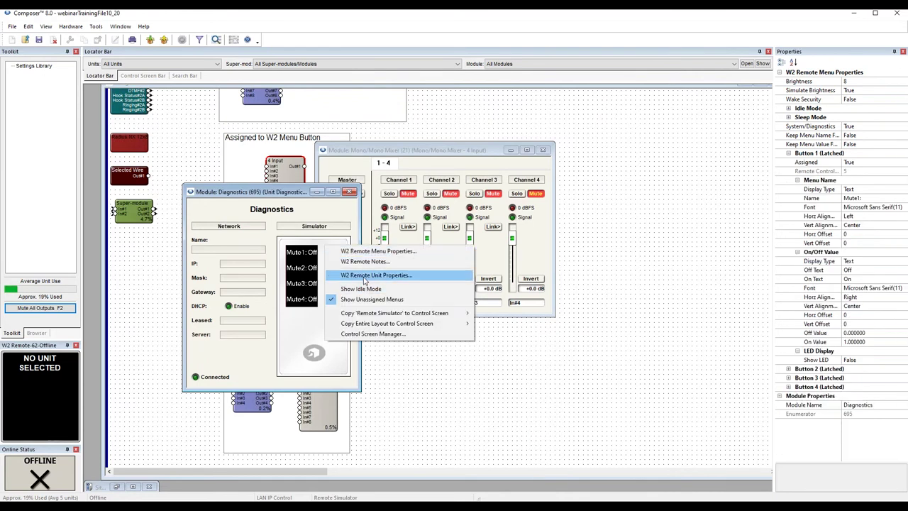
pyautogui.click(366, 277)
pyautogui.moveTo(569, 291); pyautogui.dragTo(361, 213)
pyautogui.click(436, 287)
pyautogui.click(418, 346)
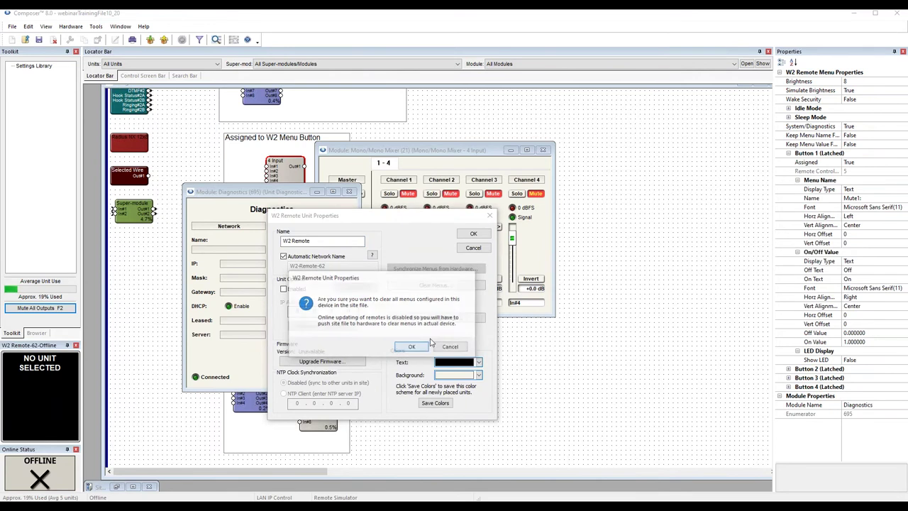
pyautogui.click(439, 340)
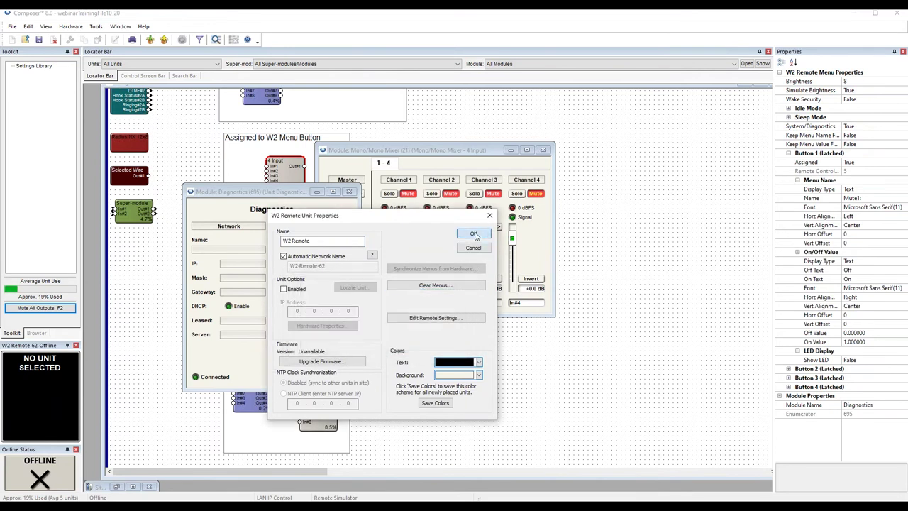
pyautogui.click(473, 233)
# - Close the mixer window, open the 4 Button Radio module from the W2 Radio Button area, and set its selection fader to Button1
pyautogui.click(544, 150)
pyautogui.moveTo(255, 191); pyautogui.dragTo(393, 145)
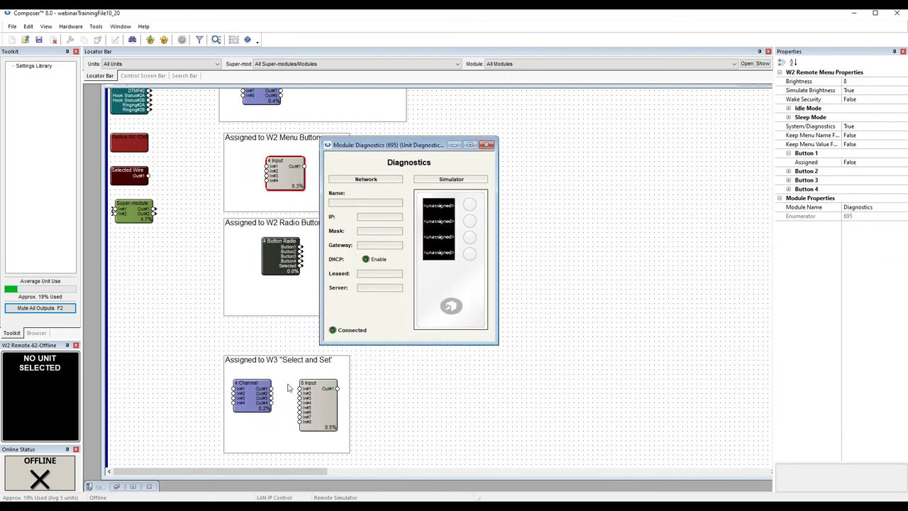
pyautogui.doubleClick(276, 275)
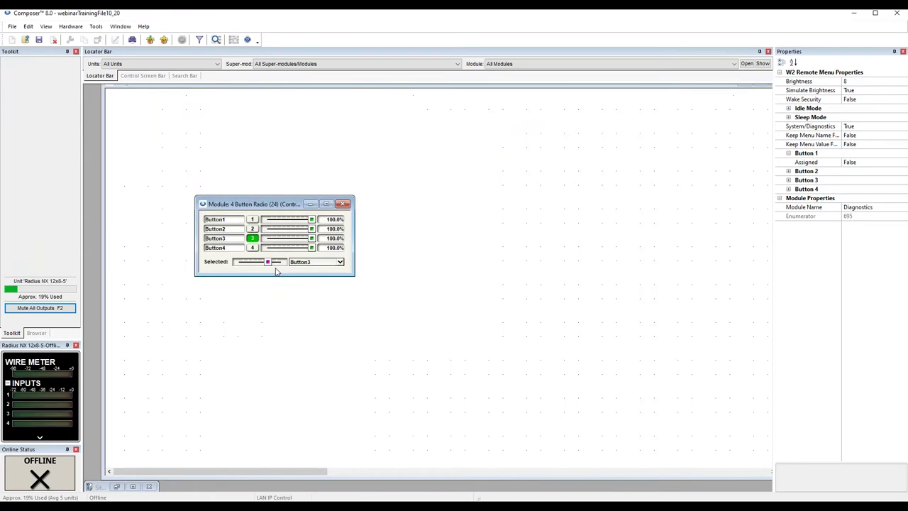
pyautogui.moveTo(268, 262); pyautogui.dragTo(237, 263)
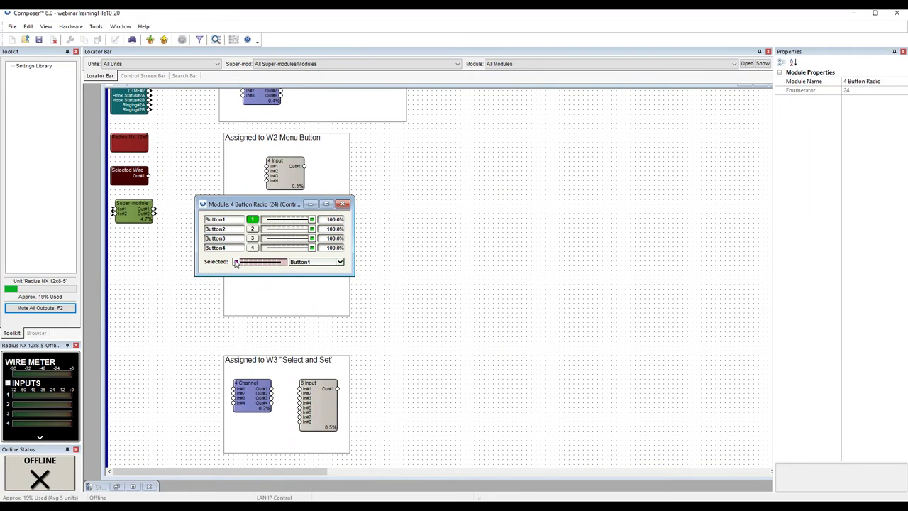
# - Assign the 4 Button Radio's selection fader to the W2 Remote's Radio Button Menu #1 with the next unused control number (#5)
pyautogui.rightClick(236, 262)
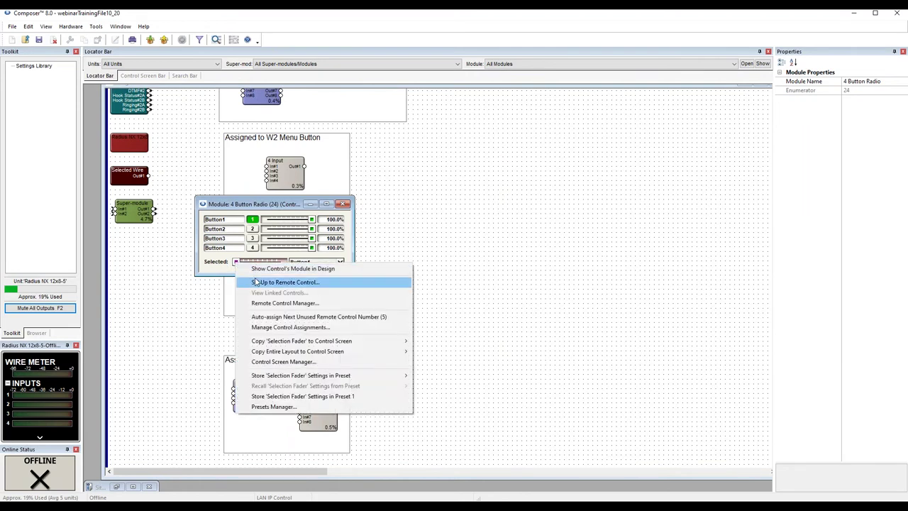
pyautogui.click(256, 282)
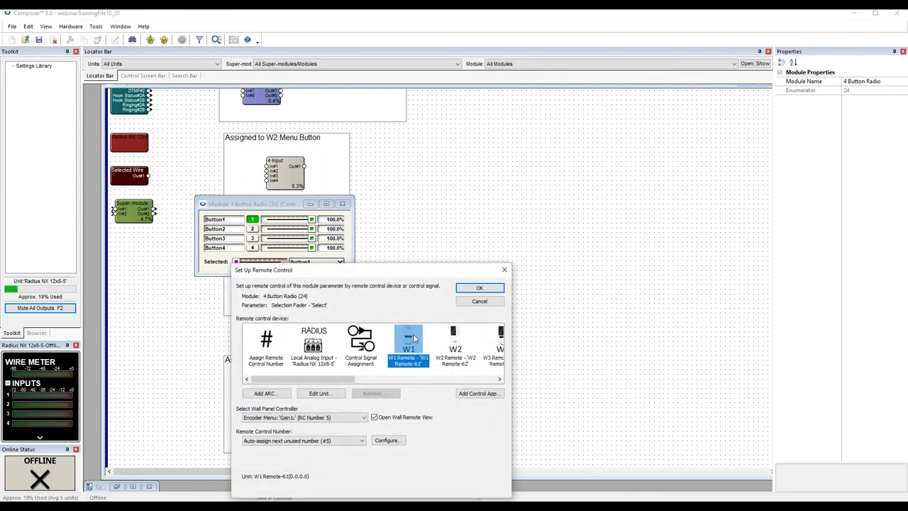
pyautogui.click(454, 343)
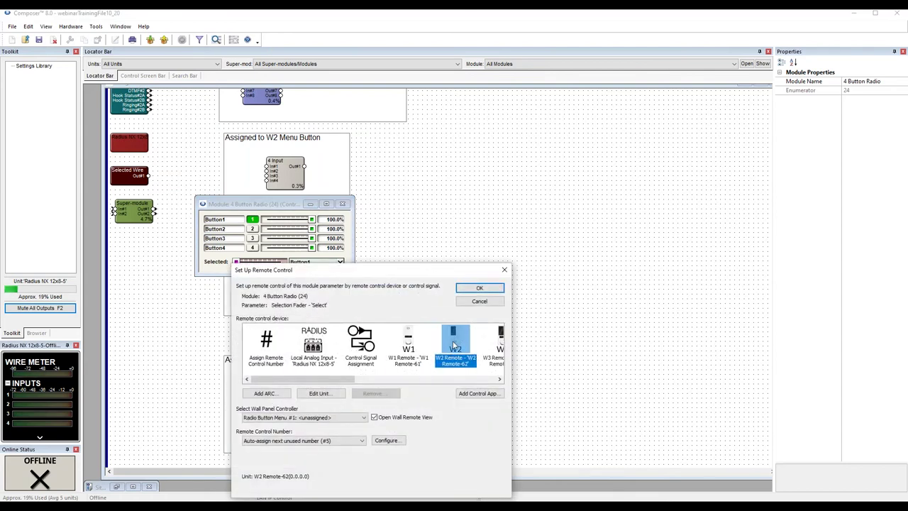
pyautogui.click(328, 418)
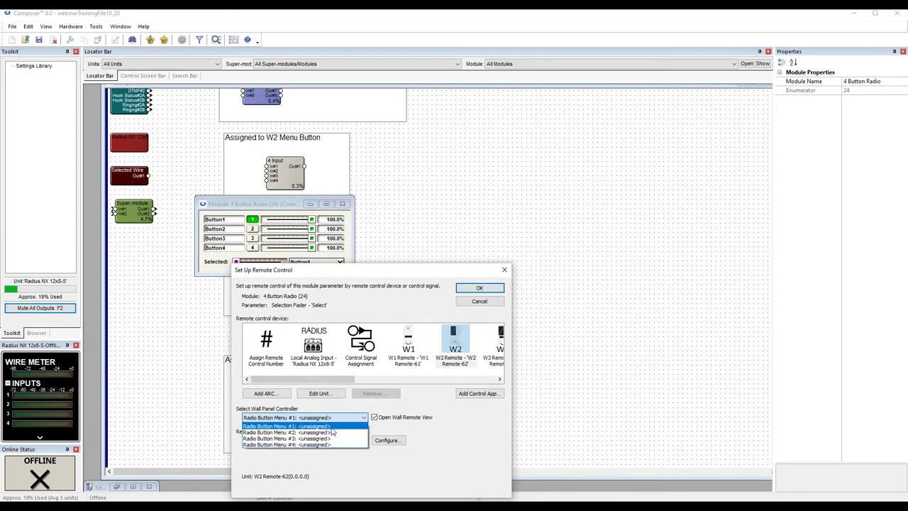
pyautogui.click(329, 426)
pyautogui.click(479, 288)
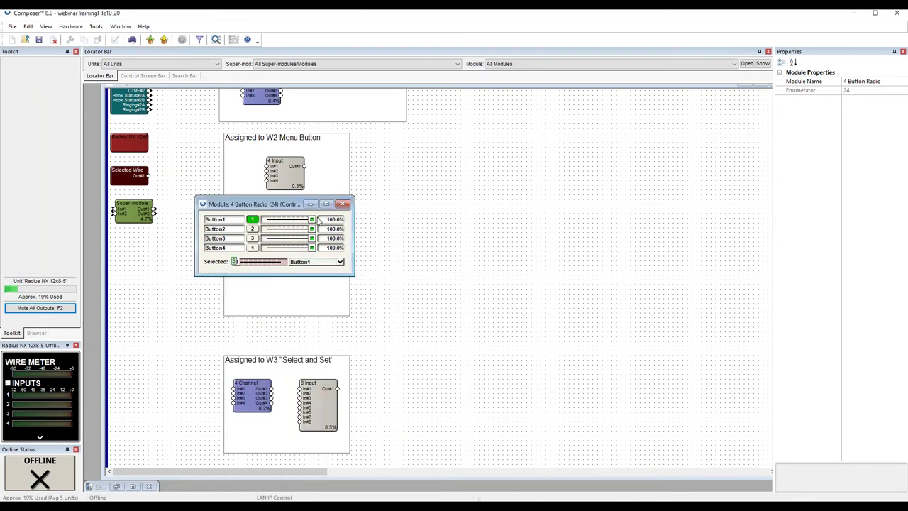
# - Test the radio buttons in the W2 Remote simulator, ending on Button1, and close the Diagnostics and 4 Button Radio windows
pyautogui.moveTo(402, 146); pyautogui.dragTo(454, 176)
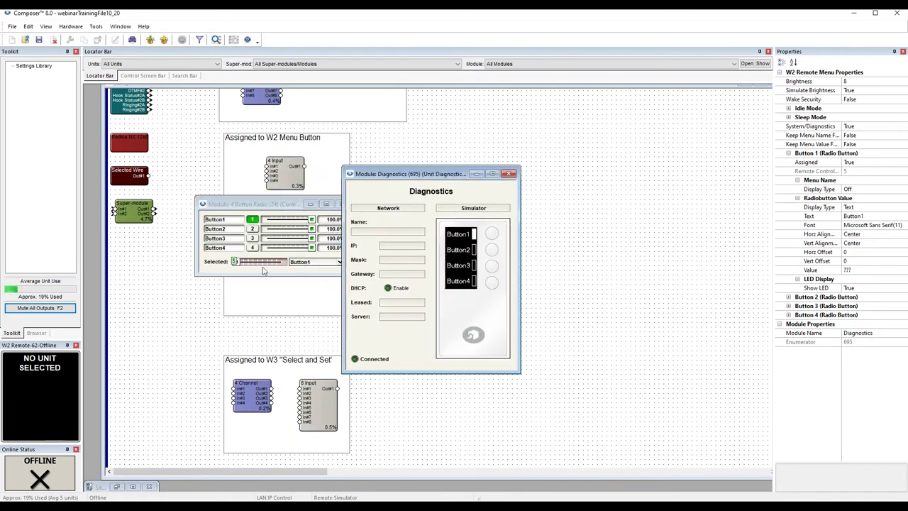
pyautogui.click(491, 266)
pyautogui.click(489, 283)
pyautogui.click(492, 266)
pyautogui.click(491, 249)
pyautogui.click(491, 234)
pyautogui.click(509, 174)
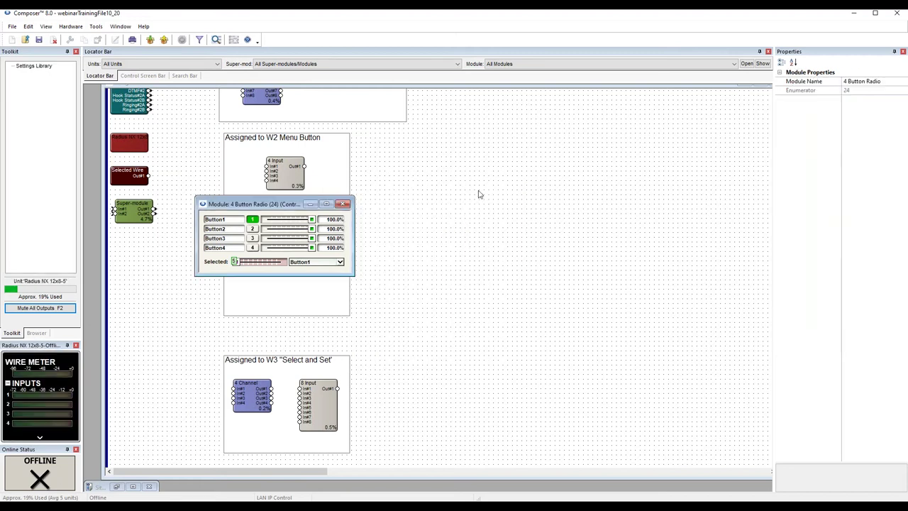
pyautogui.click(347, 205)
# - Remove the Selection Fader's control number assignment in the Remote Control Manager and close the manager
pyautogui.click(96, 26)
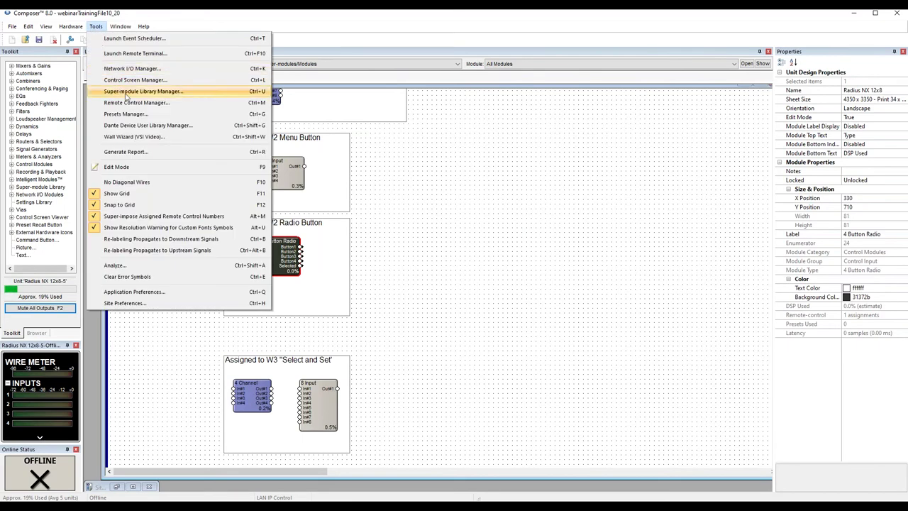
pyautogui.click(135, 102)
pyautogui.click(336, 167)
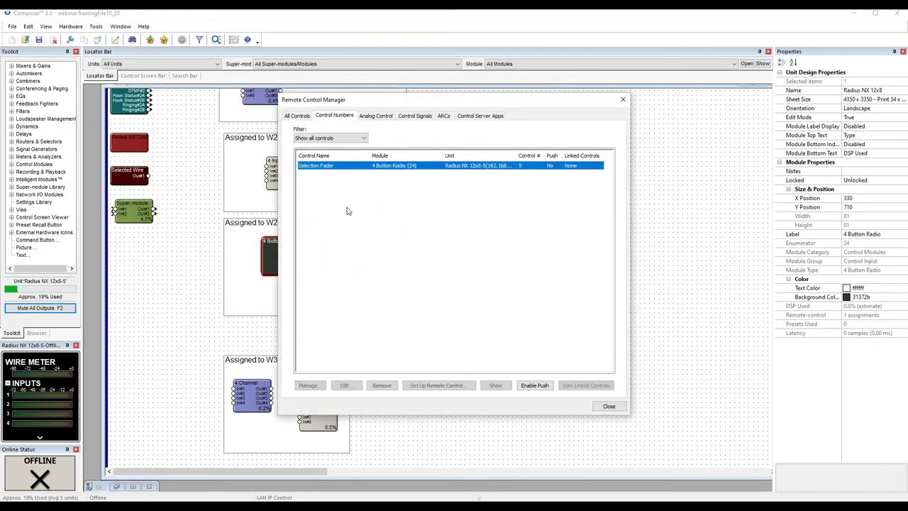
pyautogui.click(382, 385)
pyautogui.moveTo(480, 103); pyautogui.dragTo(352, 112)
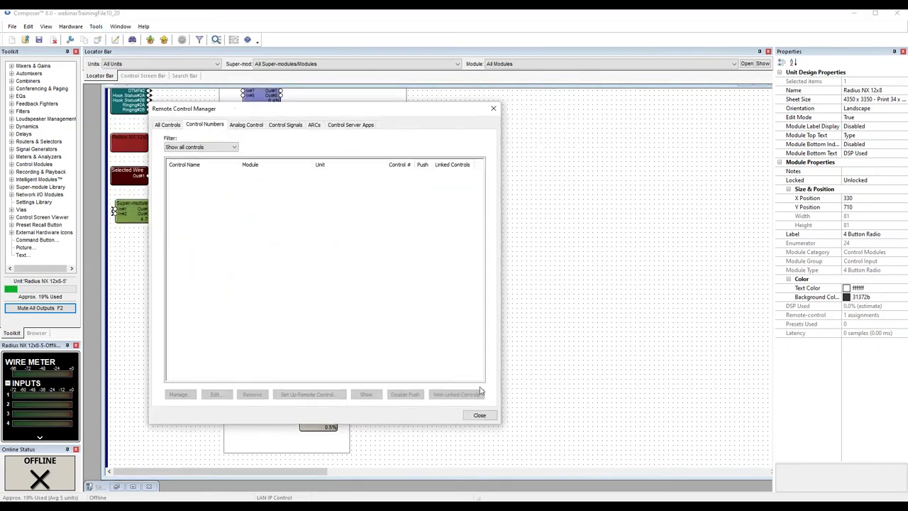
pyautogui.click(479, 415)
# - Open the W3 Remote from the site design and show its Diagnostics window floating over the Radius NX 12x8 design
pyautogui.scroll(-3, 387, 324)
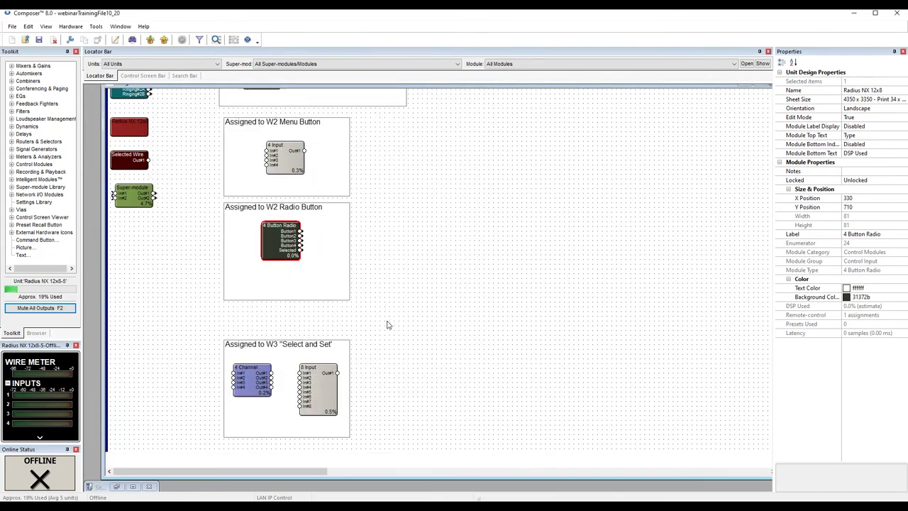
pyautogui.scroll(-2, 387, 323)
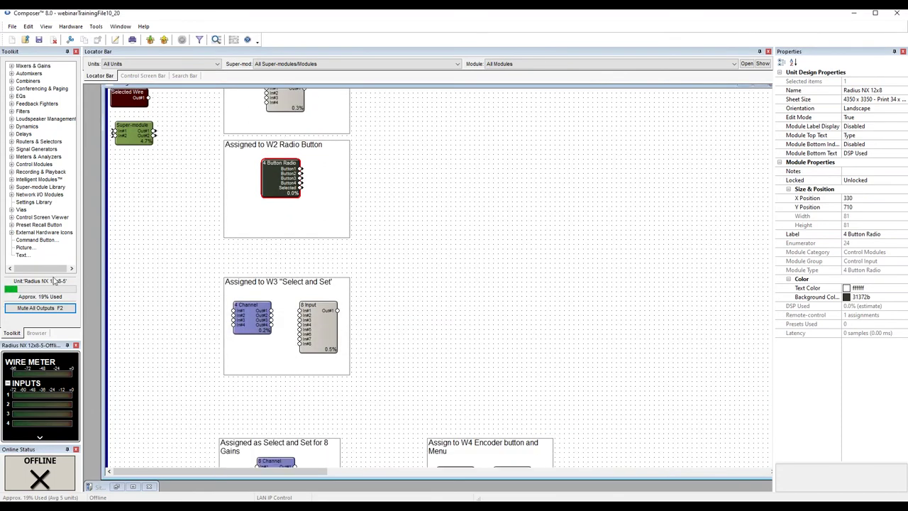
pyautogui.click(132, 486)
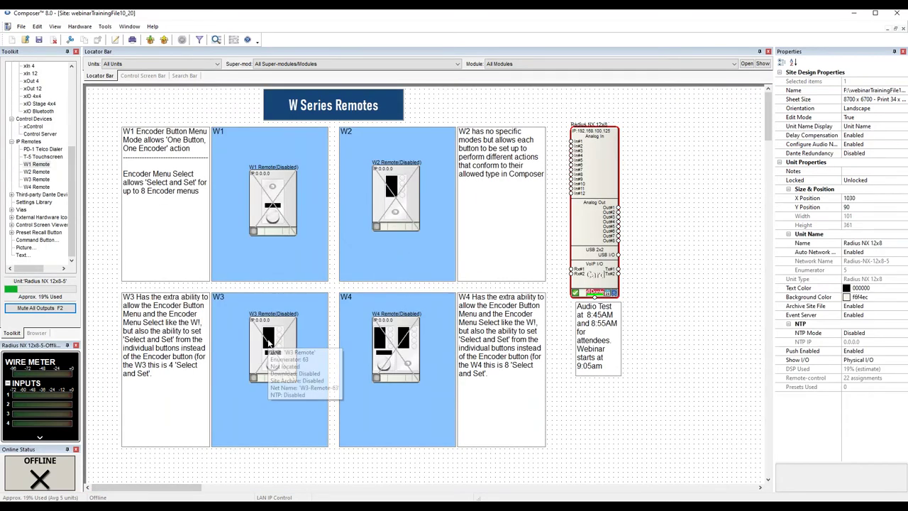
pyautogui.doubleClick(270, 341)
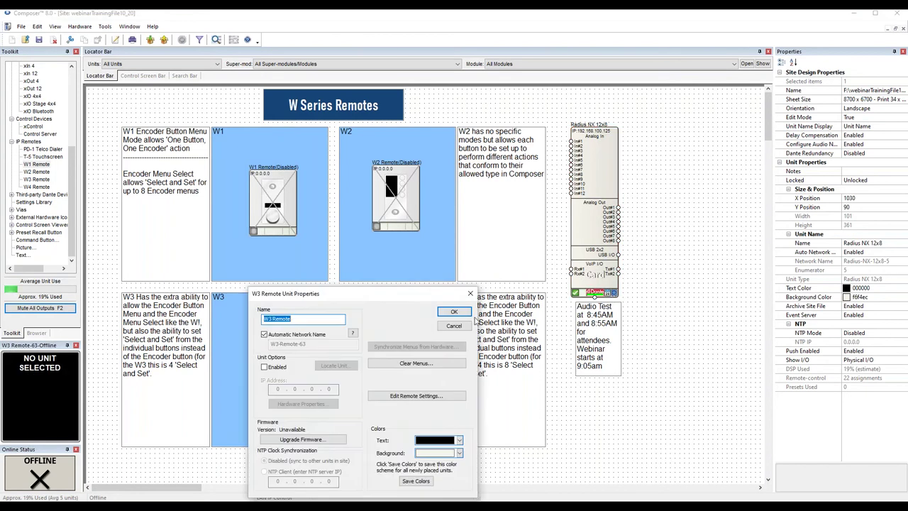
pyautogui.press('Escape')
pyautogui.rightClick(280, 341)
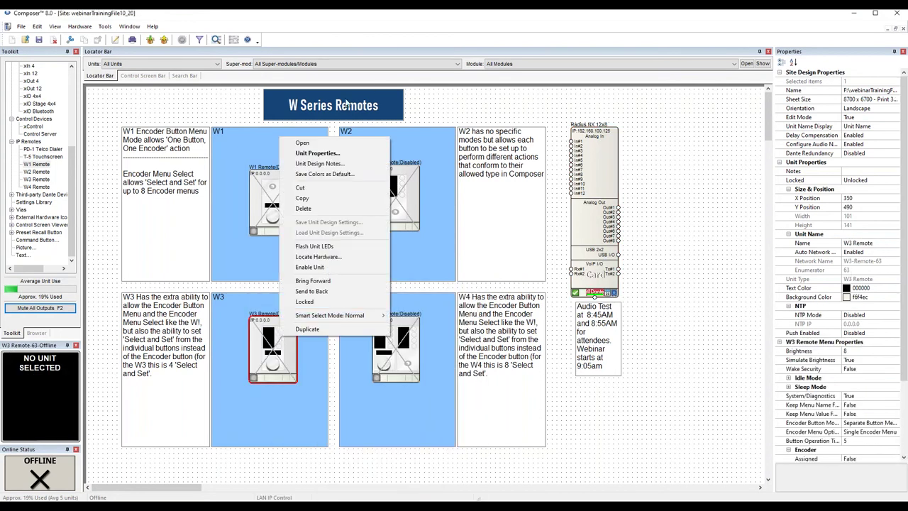
pyautogui.click(332, 142)
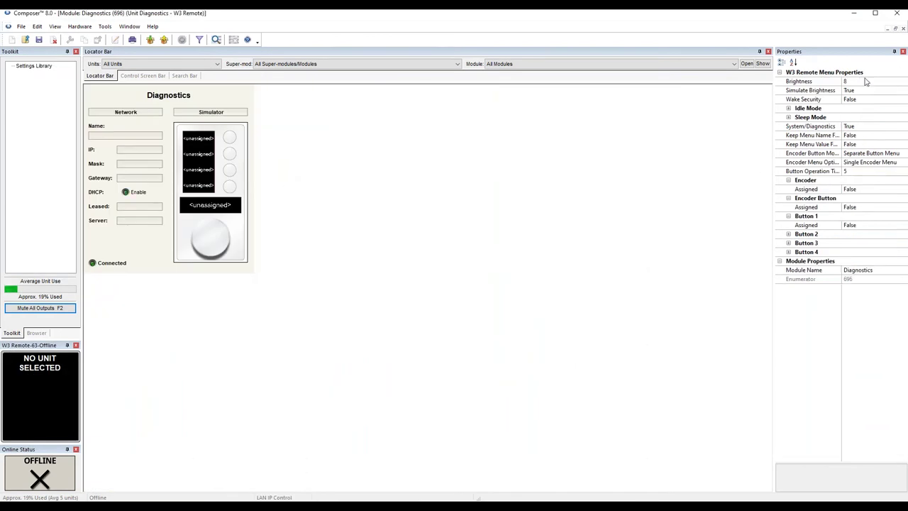
pyautogui.click(895, 28)
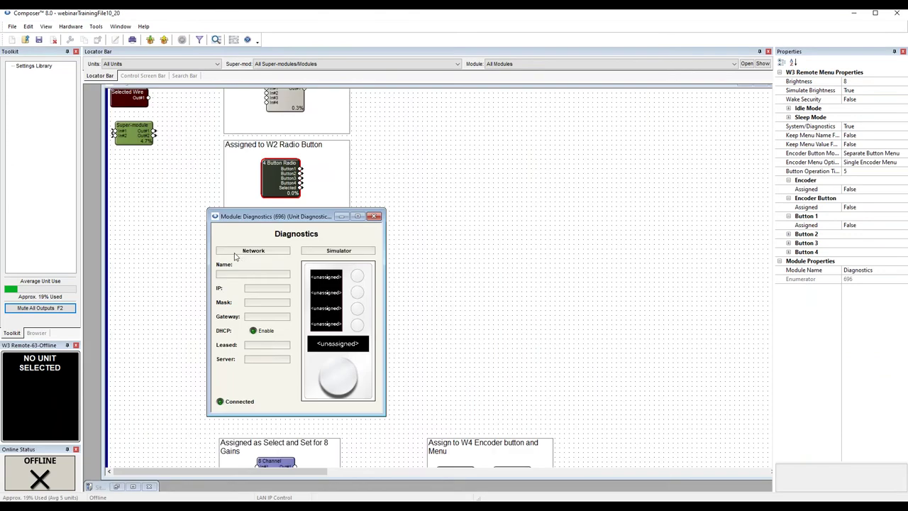
# - Set the W3 Remote's encoder button mode to 'Select and Set' Encoder Menu Using Individual Buttons and close its Diagnostics window
pyautogui.moveTo(286, 216); pyautogui.dragTo(246, 194)
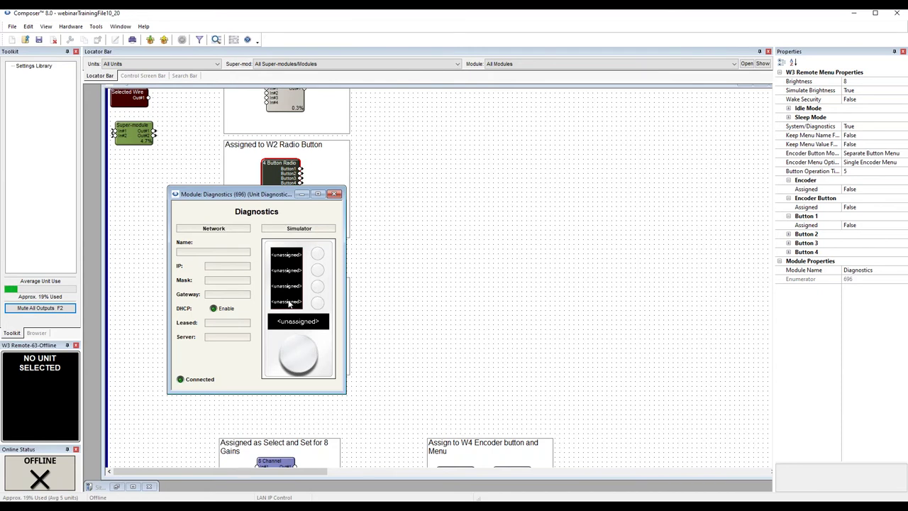
pyautogui.rightClick(269, 245)
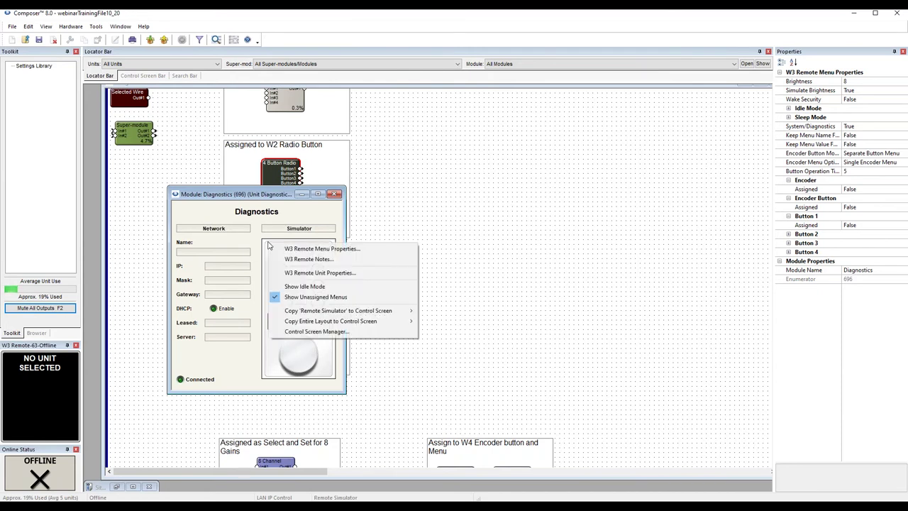
pyautogui.click(305, 271)
pyautogui.moveTo(404, 288); pyautogui.dragTo(328, 150)
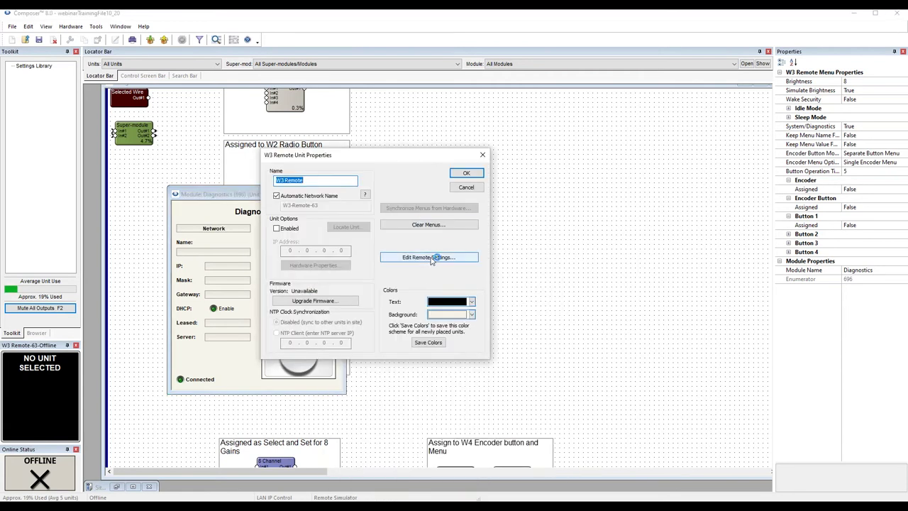
pyautogui.click(421, 260)
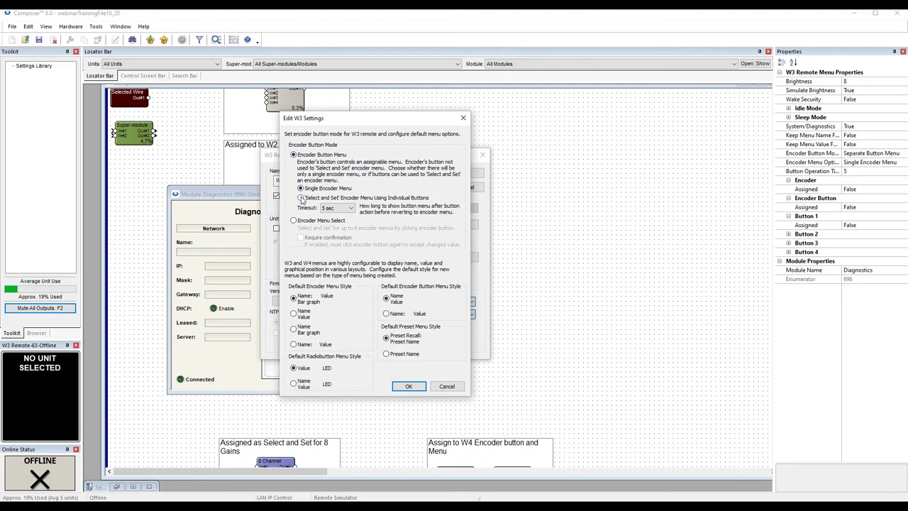
pyautogui.click(301, 198)
pyautogui.click(409, 386)
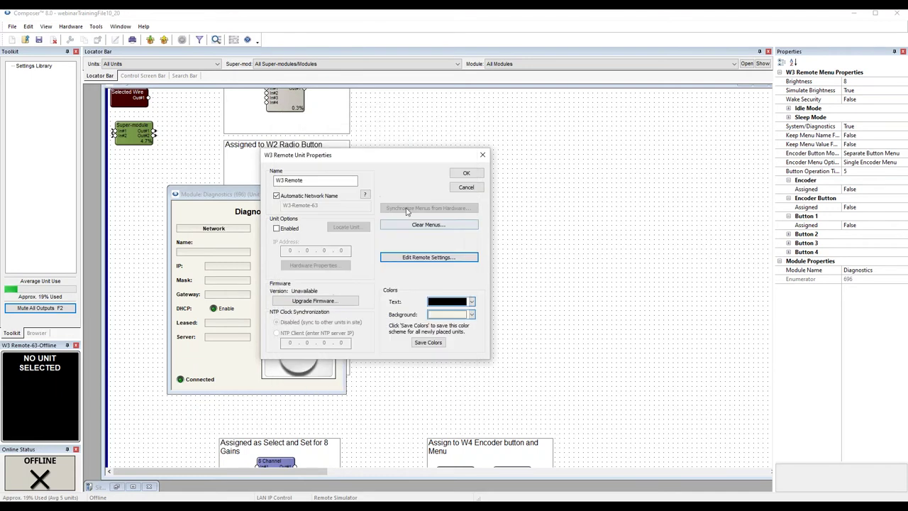
pyautogui.click(466, 173)
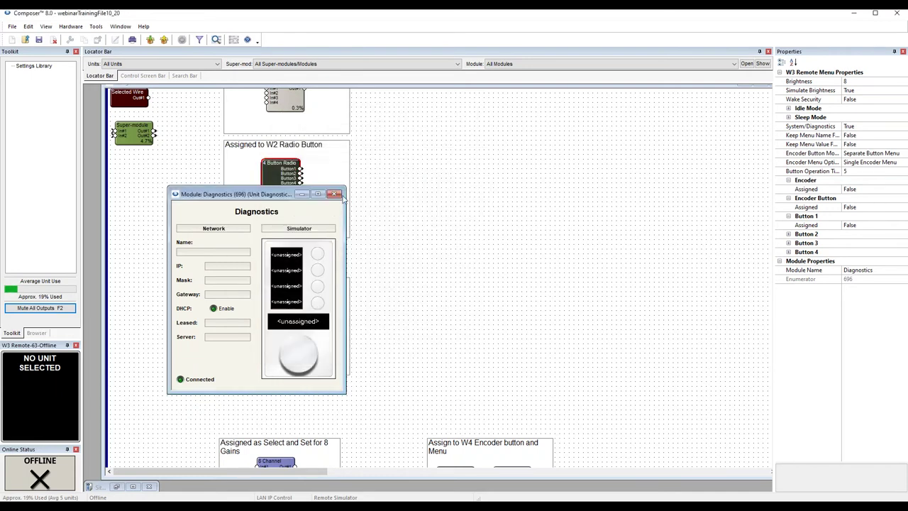
pyautogui.click(335, 195)
# - Assign the 4 Channel gain's Input 1 fader to the W3 Remote's Select and Set Menu #1 with the next unused control number (#5)
pyautogui.click(348, 304)
pyautogui.scroll(-2, 422, 290)
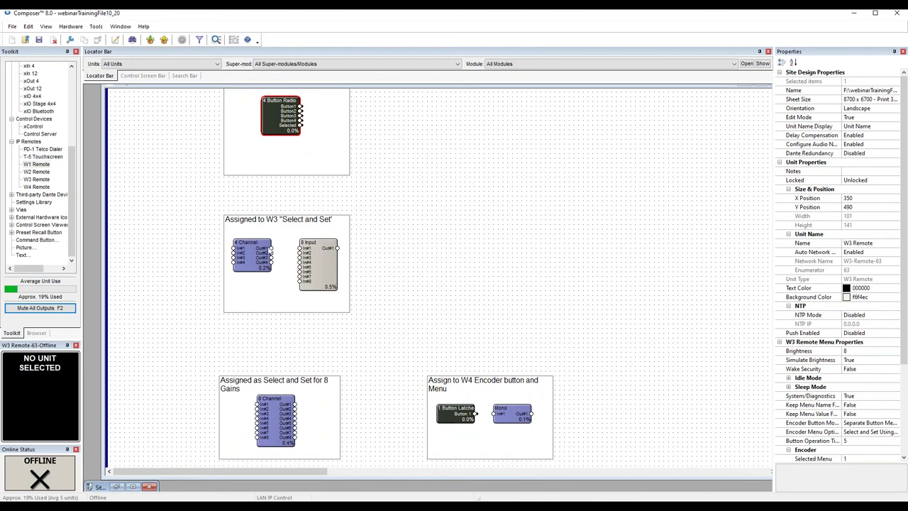
pyautogui.doubleClick(246, 259)
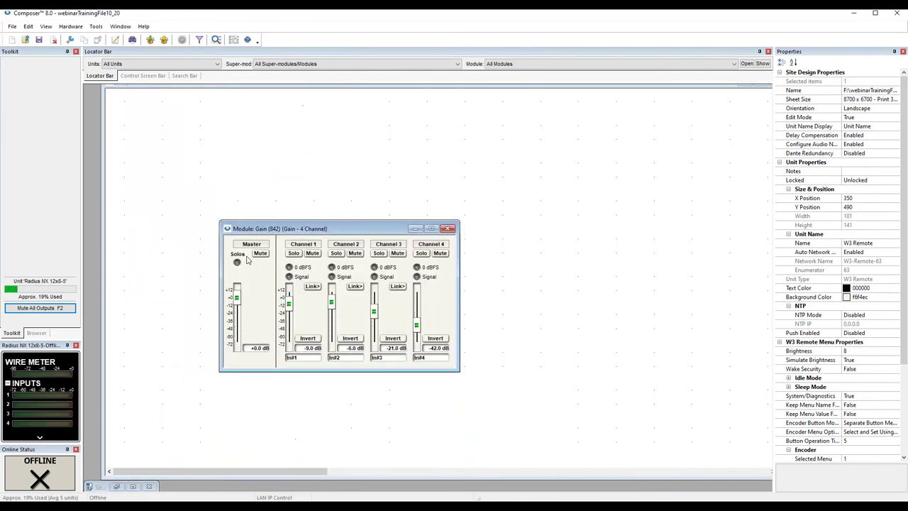
pyautogui.rightClick(298, 311)
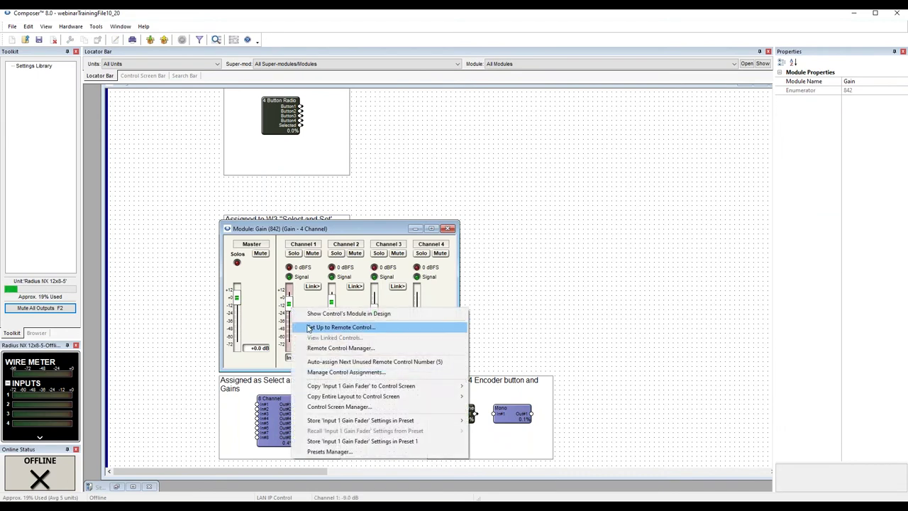
pyautogui.click(310, 327)
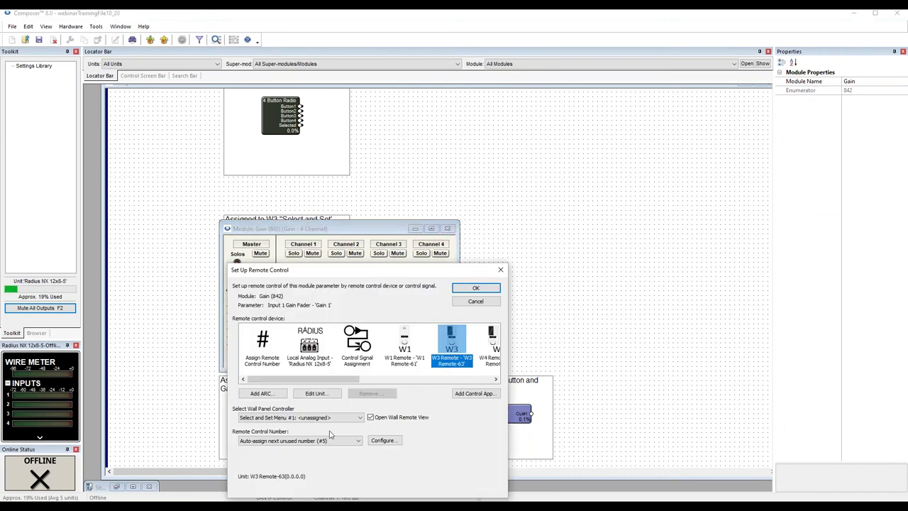
pyautogui.click(326, 418)
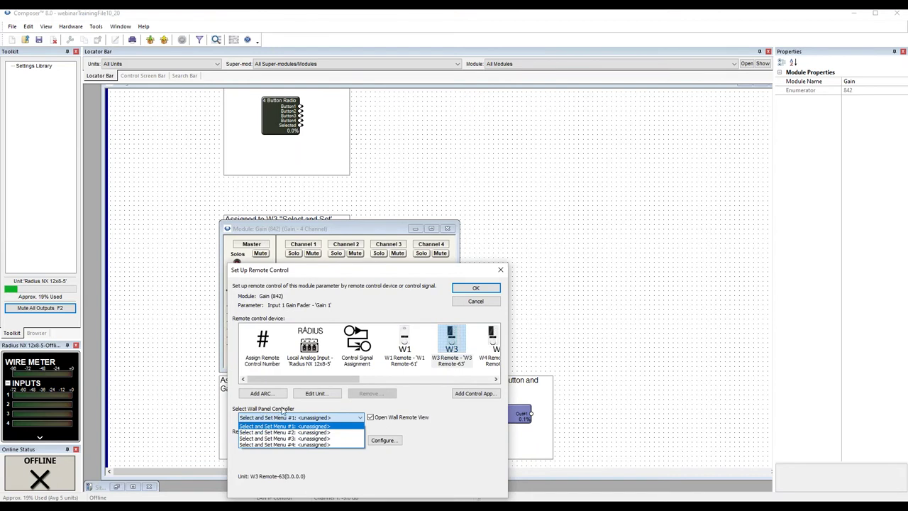
pyautogui.click(362, 276)
pyautogui.moveTo(371, 279); pyautogui.dragTo(350, 218)
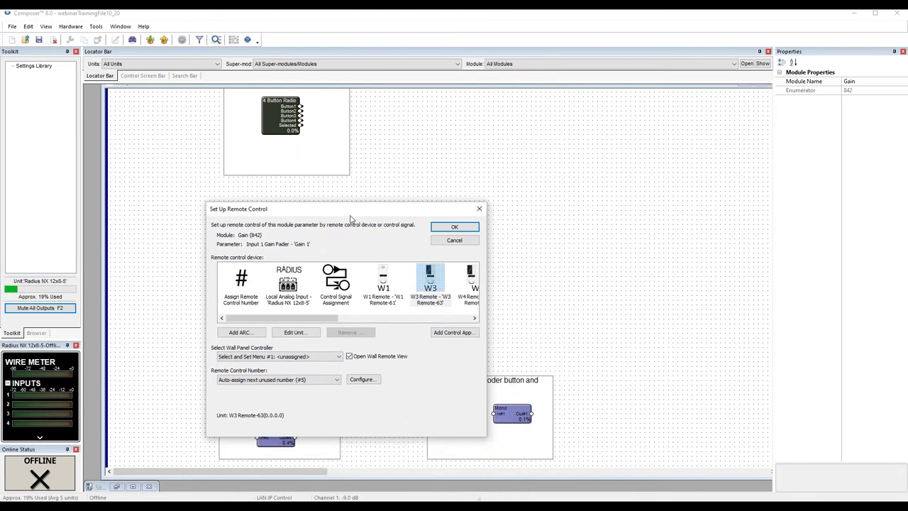
pyautogui.click(458, 229)
# - Assign the Input 2, 3 and 4 gain faders to the W3 Remote's Select and Set Menus #2 to #4 with auto-assigned control numbers
pyautogui.rightClick(335, 306)
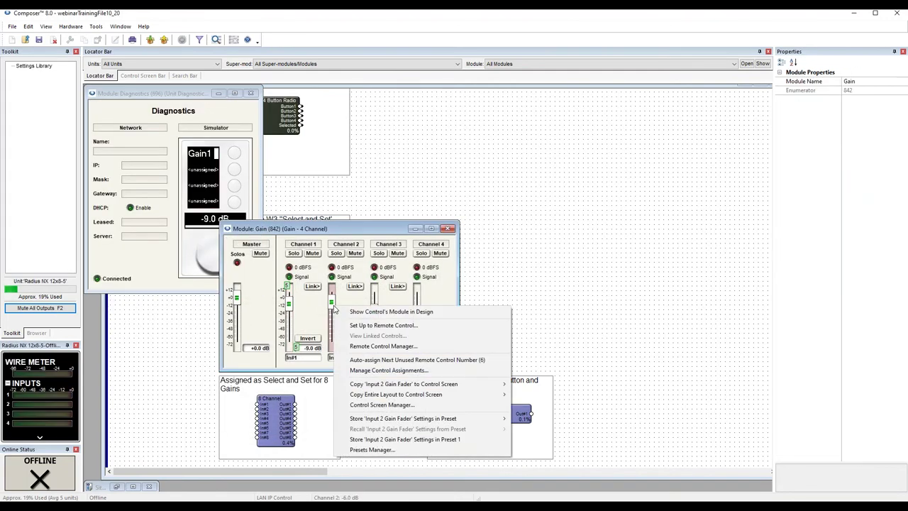
pyautogui.click(358, 325)
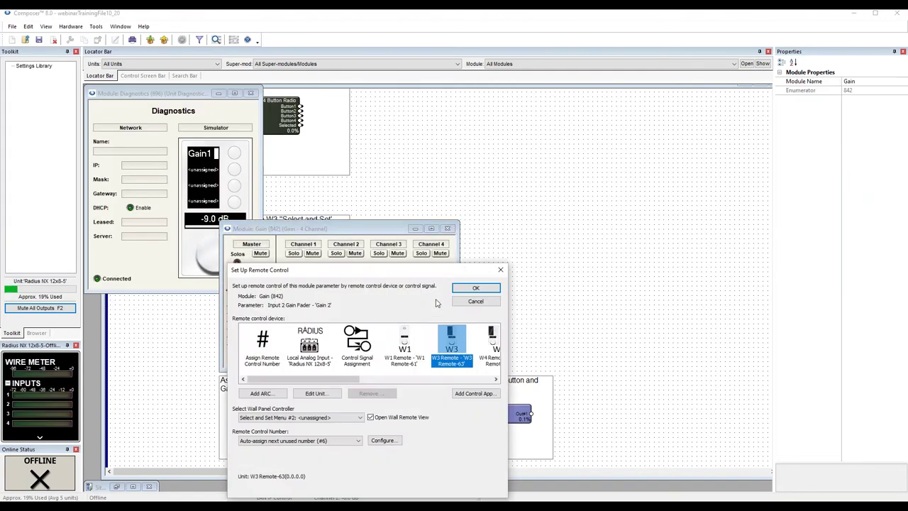
pyautogui.click(471, 290)
pyautogui.rightClick(376, 318)
pyautogui.click(420, 332)
pyautogui.rightClick(418, 328)
pyautogui.click(440, 347)
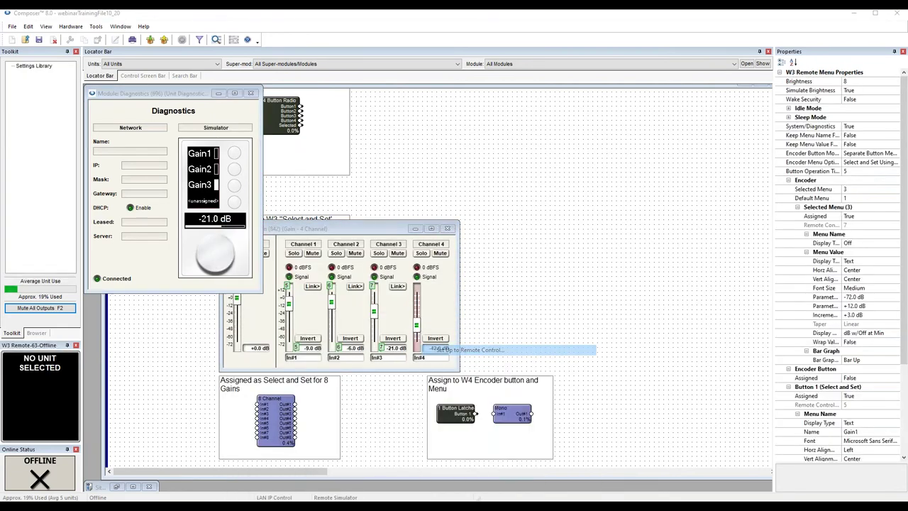
# - In the W3 simulator, turn Gain1 to -3.0 dB, Gain2 to -15.0 dB and Gain3 to -24.0 dB using the individual select buttons
pyautogui.click(235, 154)
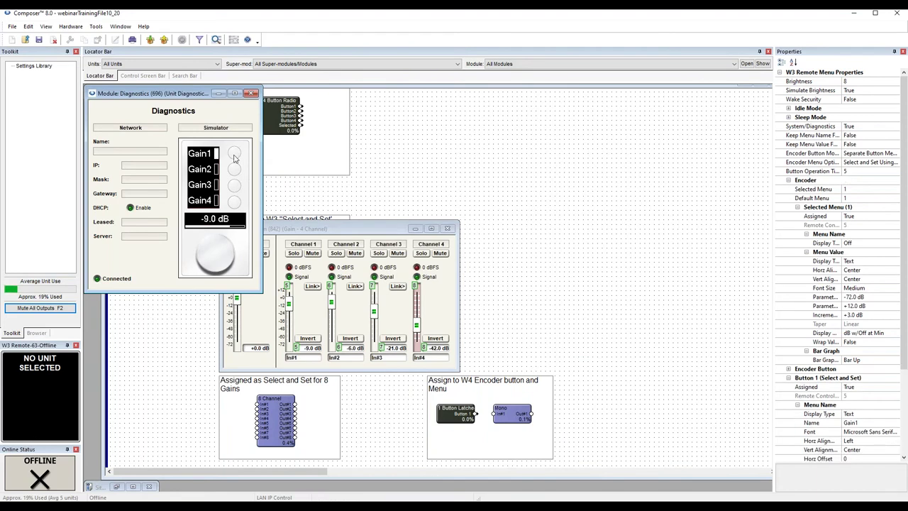
pyautogui.scroll(-1, 213, 264)
pyautogui.moveTo(212, 277); pyautogui.dragTo(211, 238)
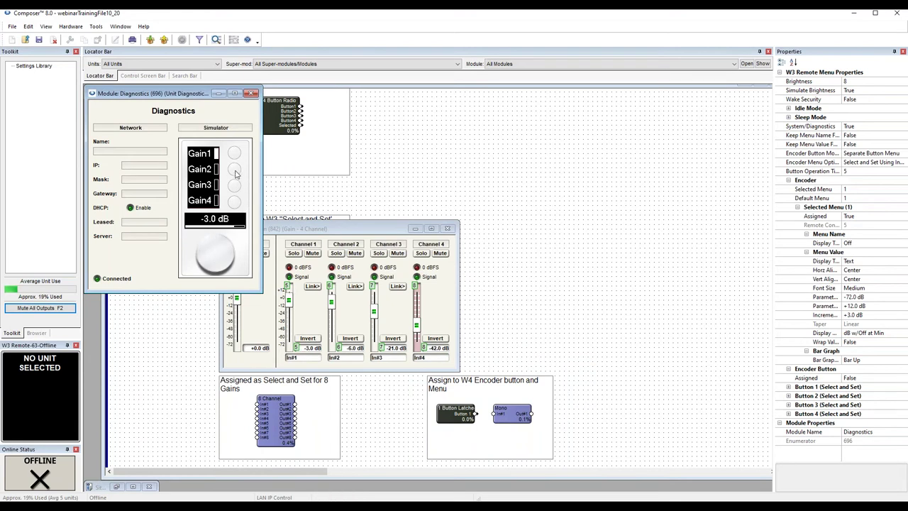
pyautogui.click(235, 170)
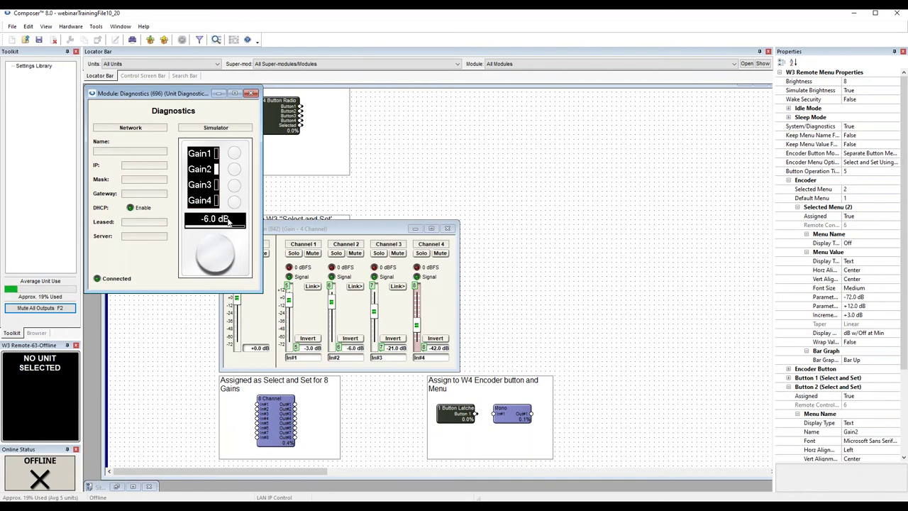
pyautogui.moveTo(226, 254)
pyautogui.mouseDown()
pyautogui.moveTo(224, 278)
pyautogui.moveTo(218, 255)
pyautogui.mouseUp()
pyautogui.click(235, 185)
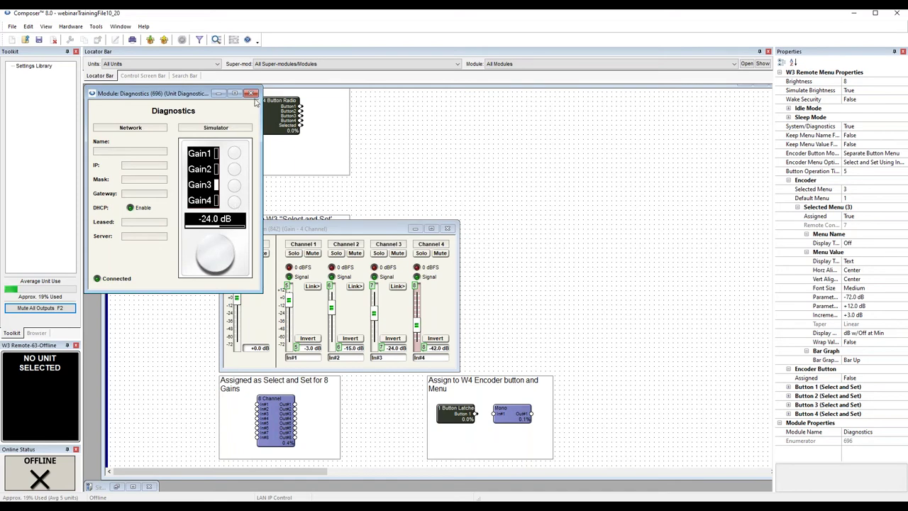
# - Open the W3 Remote's unit properties from its simulator
pyautogui.rightClick(245, 185)
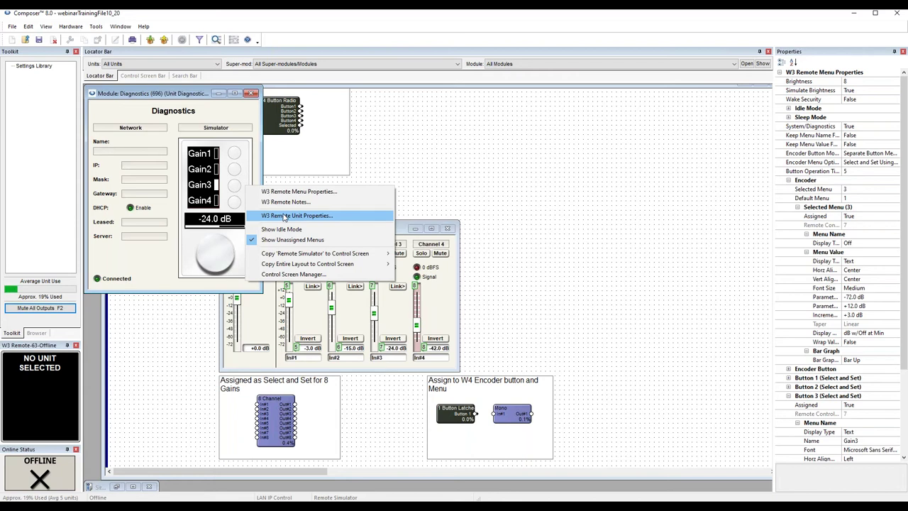
pyautogui.click(284, 216)
pyautogui.click(422, 396)
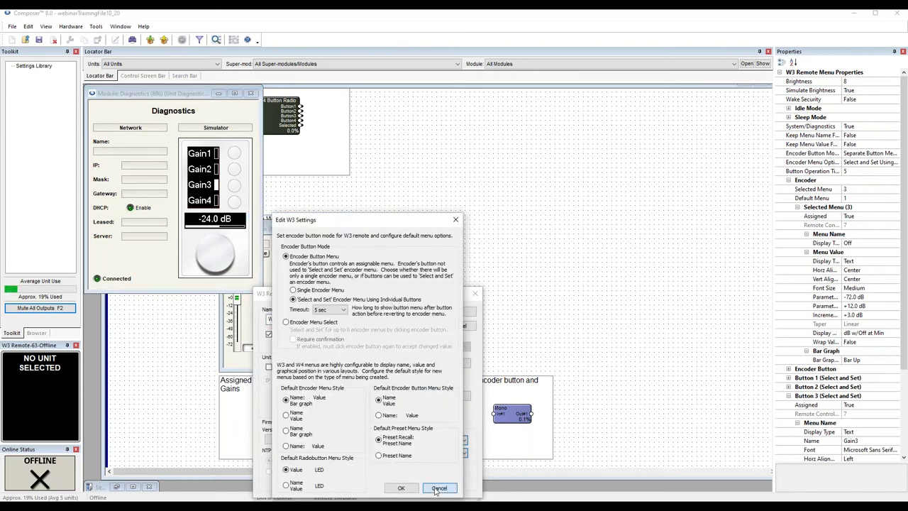
pyautogui.click(439, 489)
pyautogui.click(418, 401)
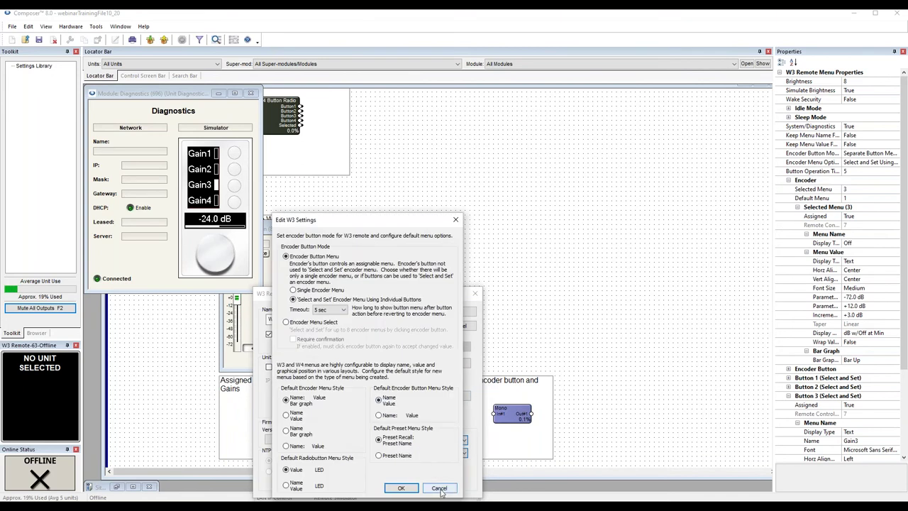
pyautogui.click(439, 489)
# - Clear all menus configured in the W3 Remote and accept its unit properties
pyautogui.click(422, 368)
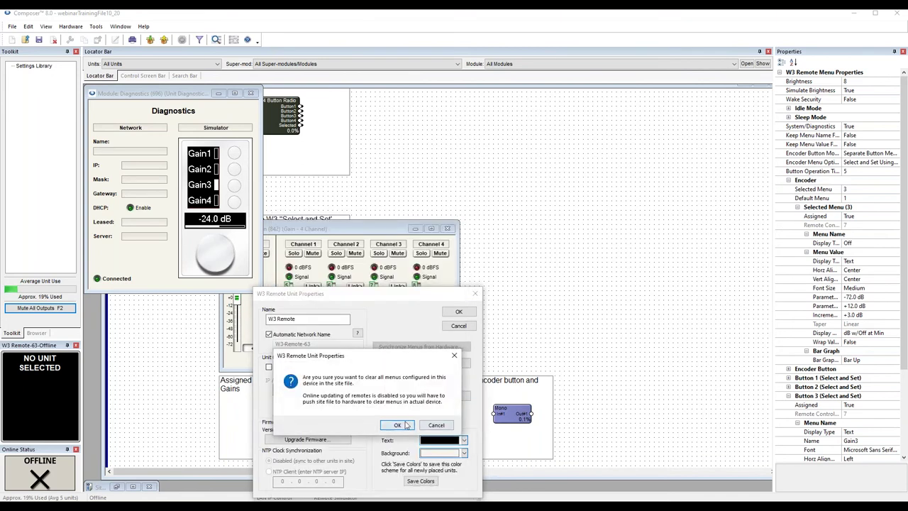
pyautogui.click(397, 425)
pyautogui.click(423, 420)
pyautogui.click(458, 311)
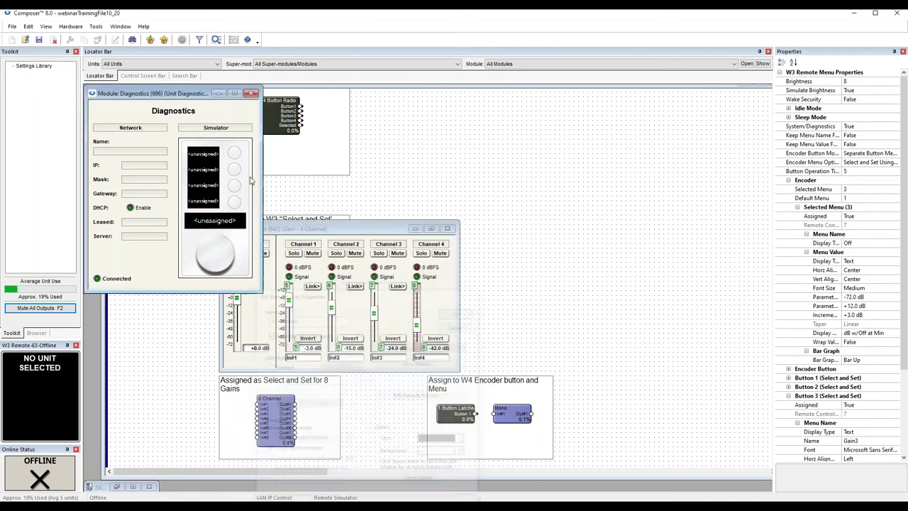
# - Remove the control number assignments of all four gain faders in the Remote Control Manager and close the Gain and Diagnostics windows
pyautogui.click(95, 26)
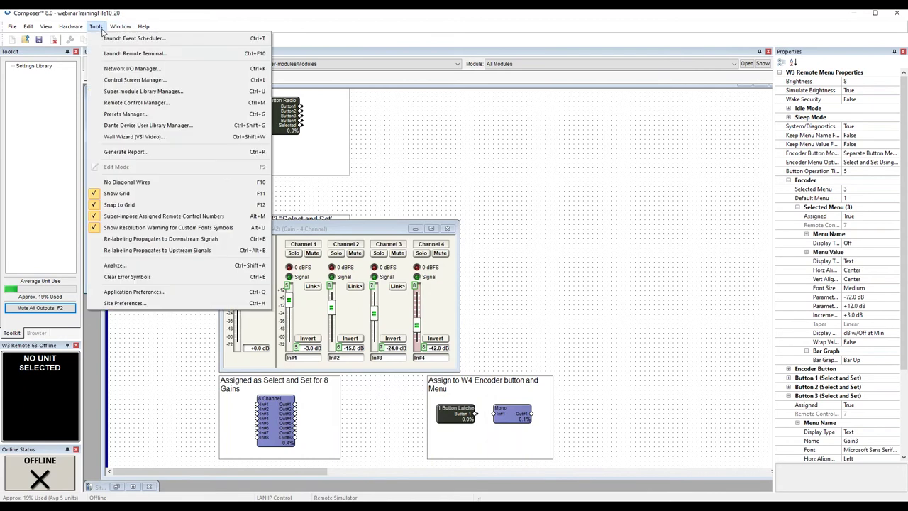
pyautogui.click(135, 103)
pyautogui.click(334, 166)
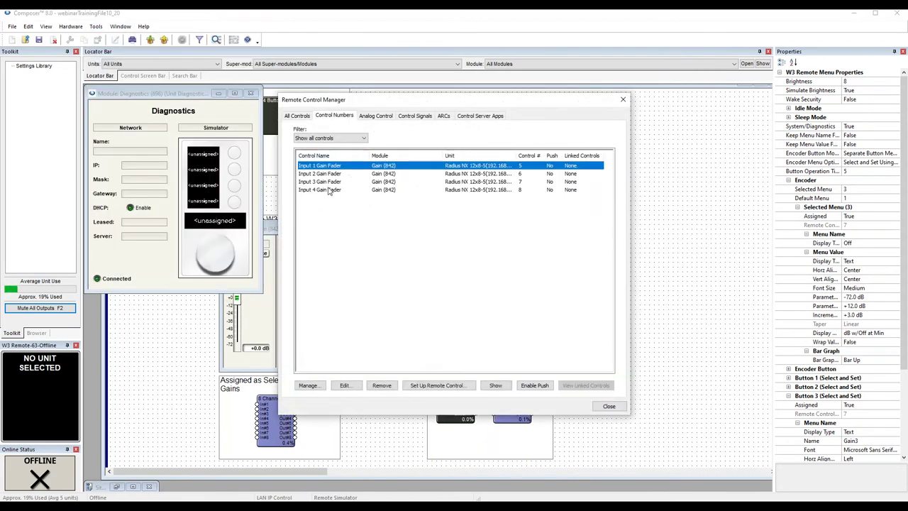
pyautogui.keyDown('shift'); pyautogui.click(329, 192); pyautogui.keyUp('shift')
pyautogui.click(389, 386)
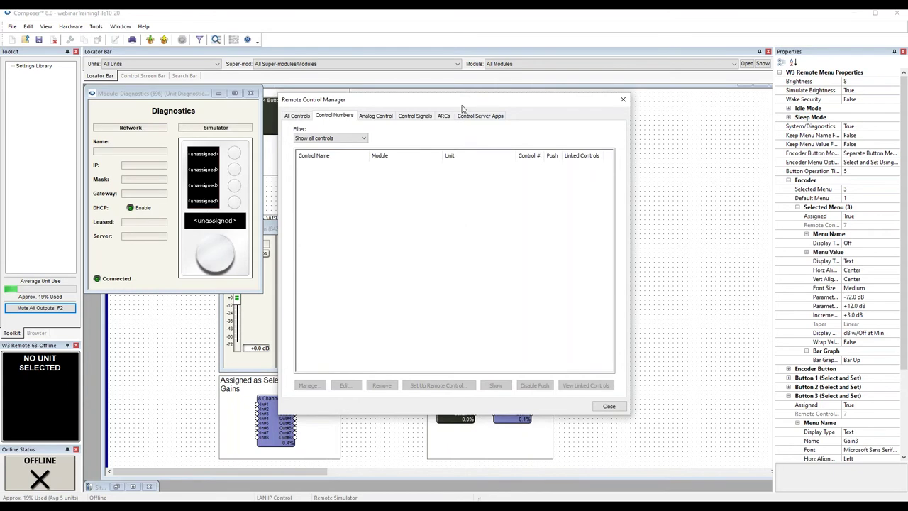
pyautogui.moveTo(462, 108); pyautogui.dragTo(391, 120)
pyautogui.click(531, 418)
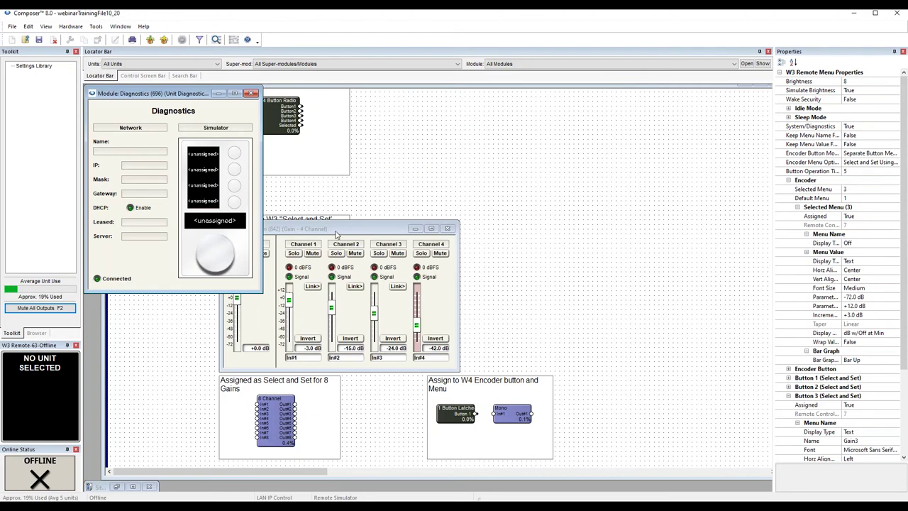
pyautogui.click(447, 229)
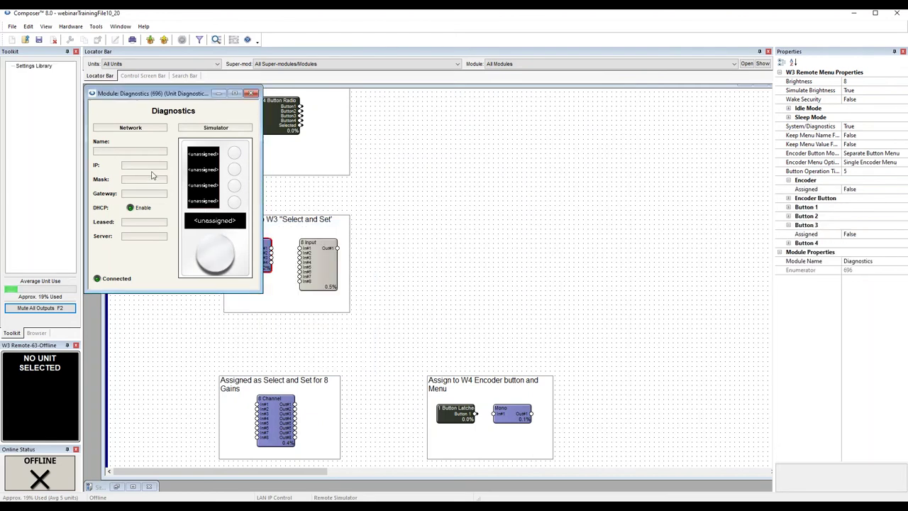
pyautogui.click(251, 93)
# - Examine the channel faders in the 4 Channel gain module under 'Assigned to W3 "Select and Set"' and close its window
pyautogui.moveTo(264, 264)
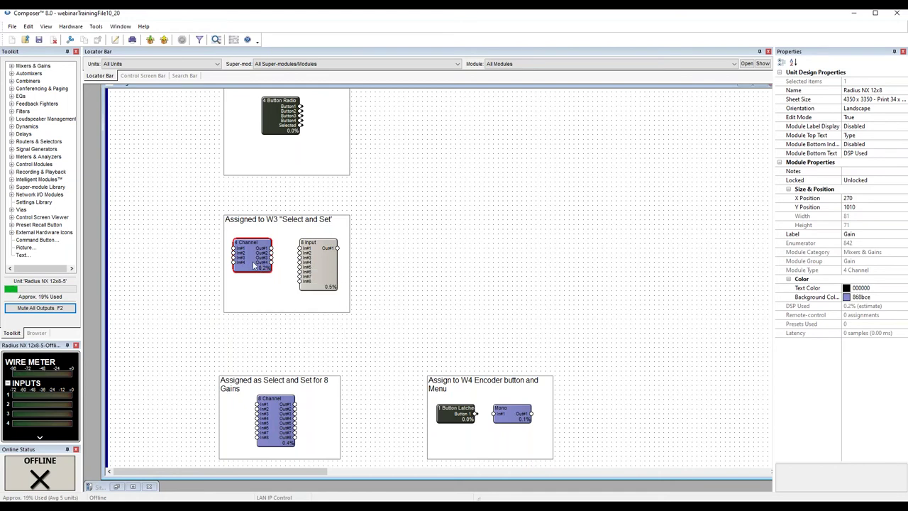
pyautogui.doubleClick(254, 266)
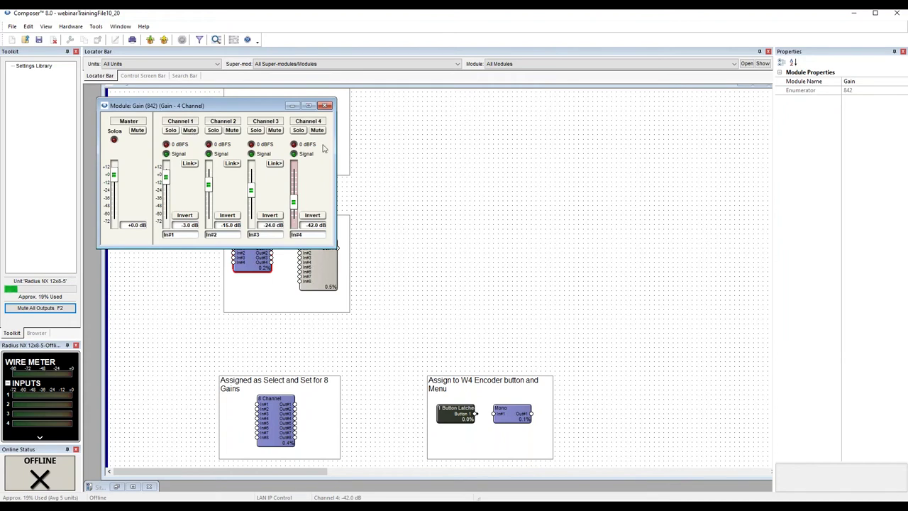
pyautogui.click(325, 106)
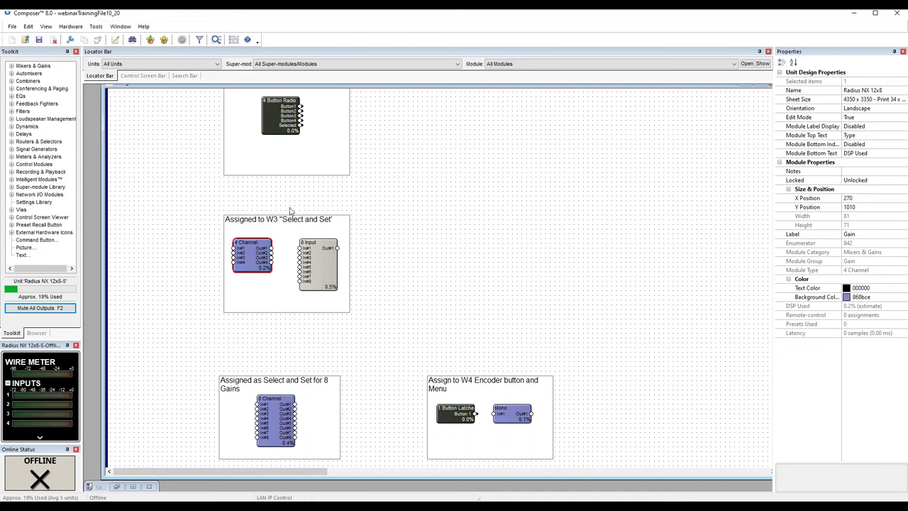
# - Set the W3 Remote's encoder button mode to Encoder Menu Select in its remote settings and accept its unit properties
pyautogui.moveTo(164, 88); pyautogui.dragTo(266, 90)
pyautogui.click(129, 488)
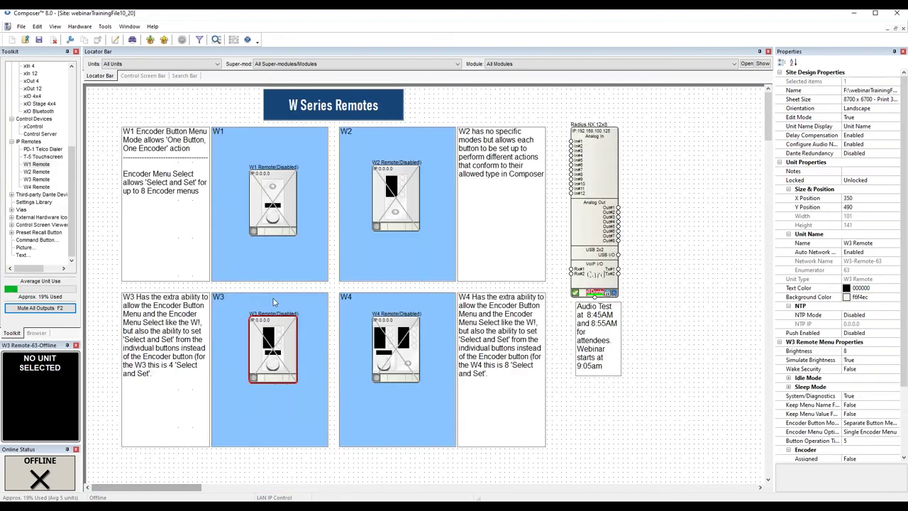
pyautogui.rightClick(280, 339)
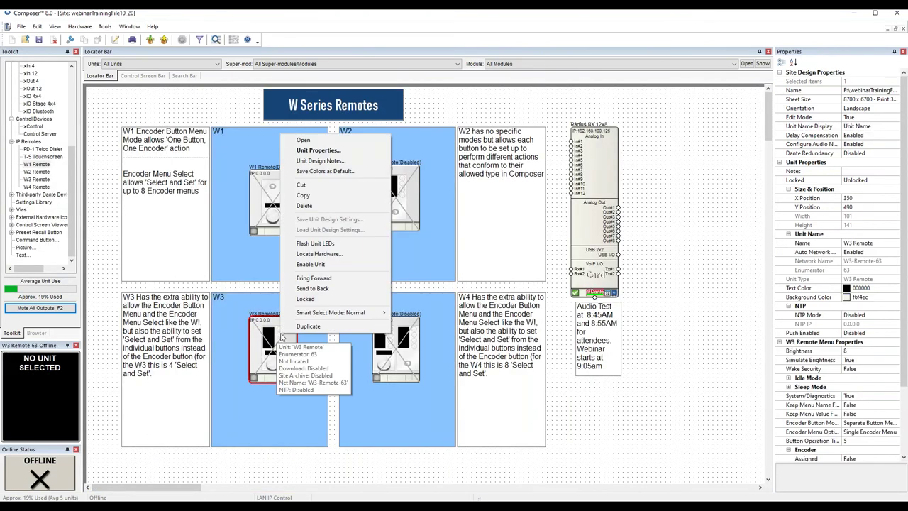
pyautogui.click(312, 150)
pyautogui.moveTo(395, 303); pyautogui.dragTo(325, 145)
pyautogui.click(345, 237)
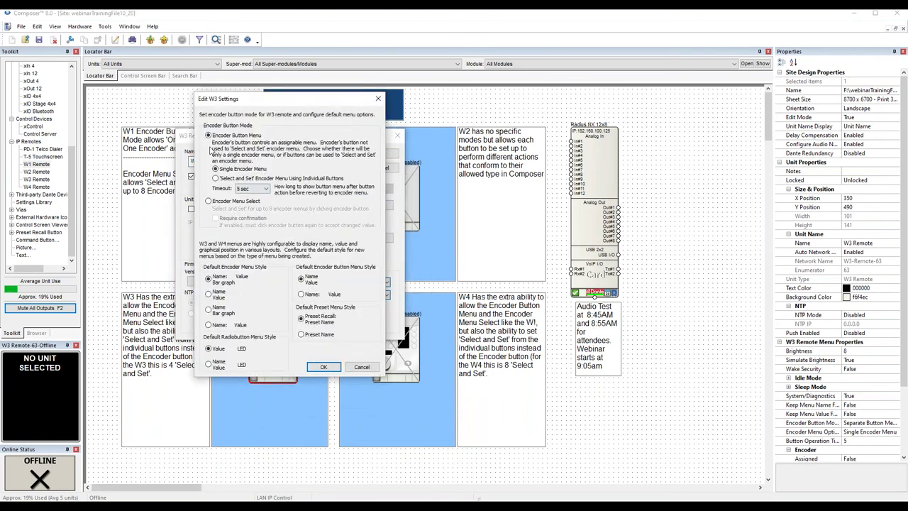
pyautogui.click(209, 201)
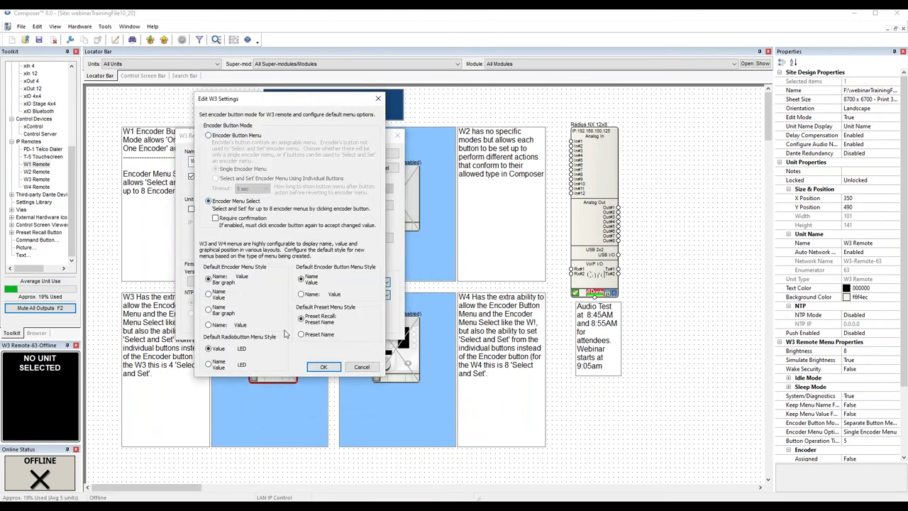
pyautogui.click(325, 368)
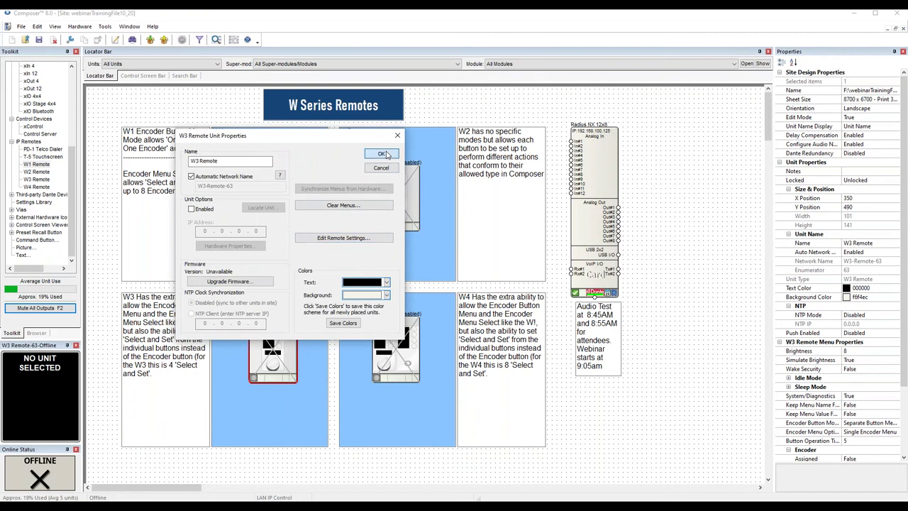
pyautogui.click(382, 154)
# - Open the 4 Channel gain module under 'Assigned to W3 "Select and Set"' in the Radius NX 12x8 design
pyautogui.click(534, 96)
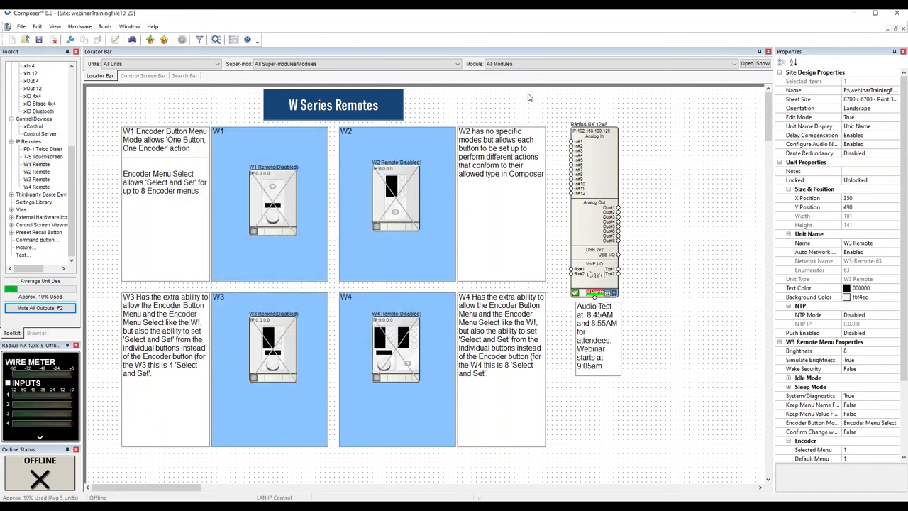
pyautogui.doubleClick(598, 193)
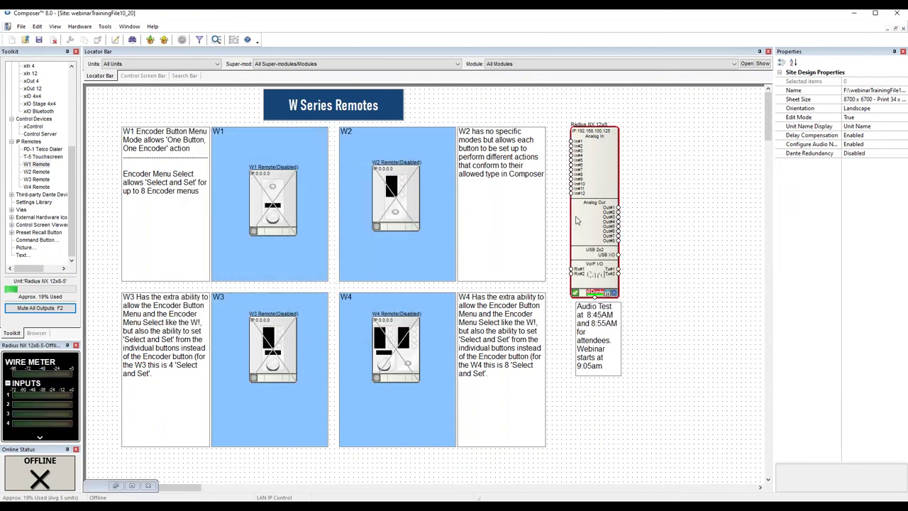
pyautogui.rightClick(236, 246)
pyautogui.click(259, 252)
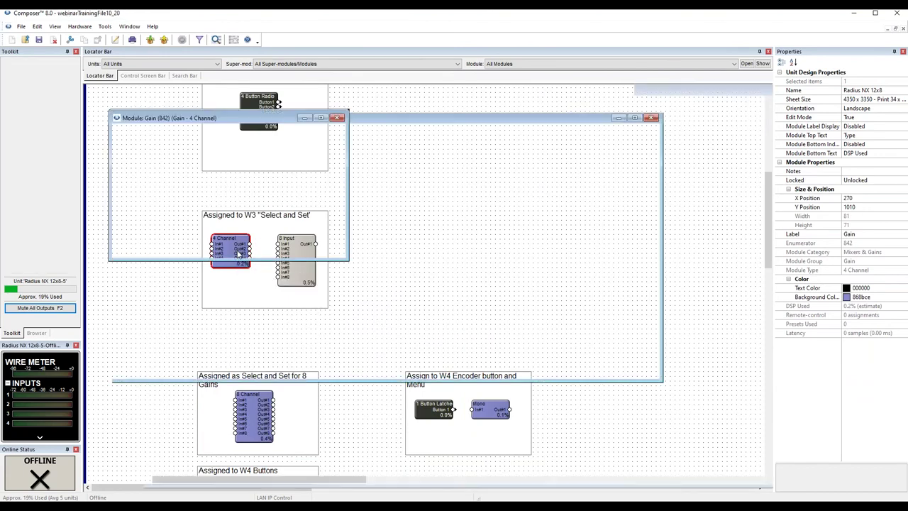
pyautogui.click(895, 28)
# - Set up remote control of the gain module's Channel 1 mute on Button Menu #1 of the W3 Remote
pyautogui.rightClick(202, 145)
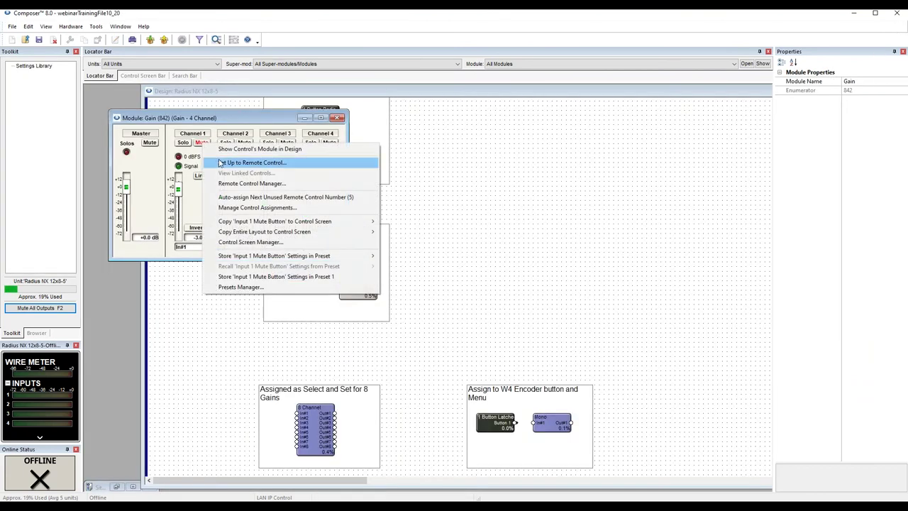
pyautogui.click(220, 163)
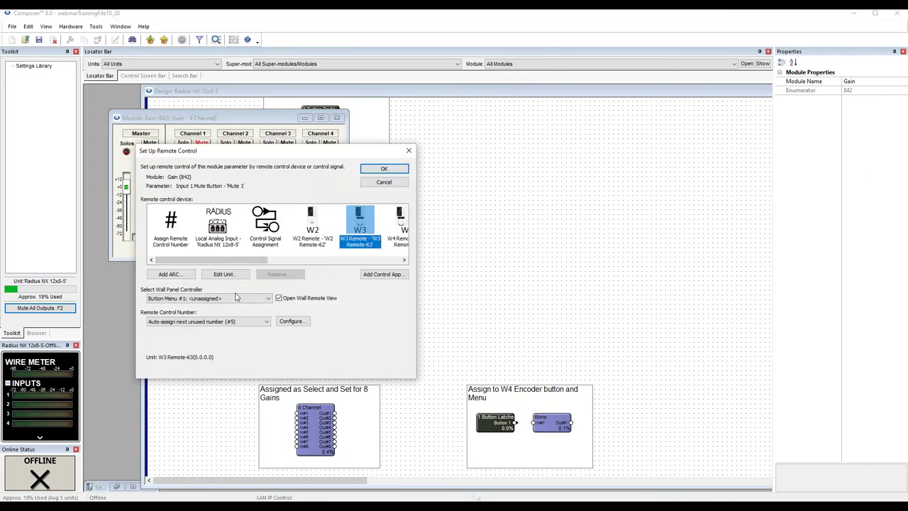
pyautogui.click(236, 298)
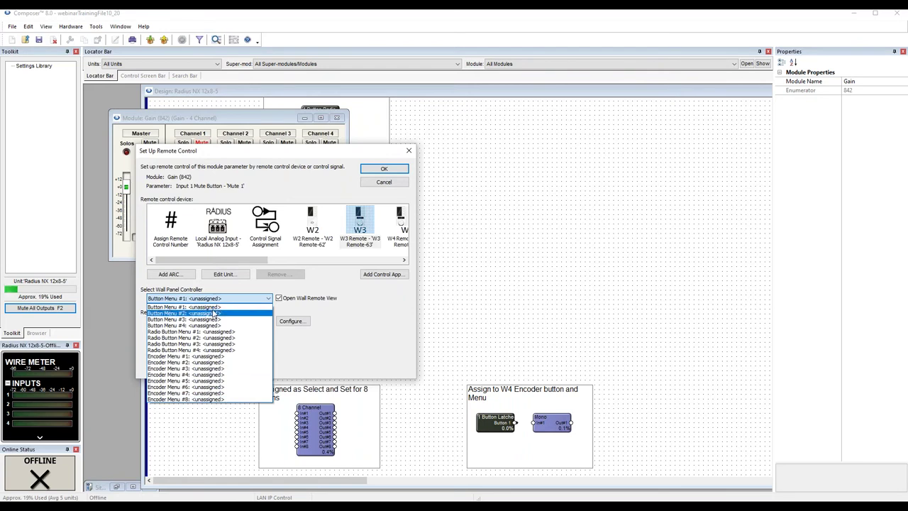
pyautogui.click(218, 309)
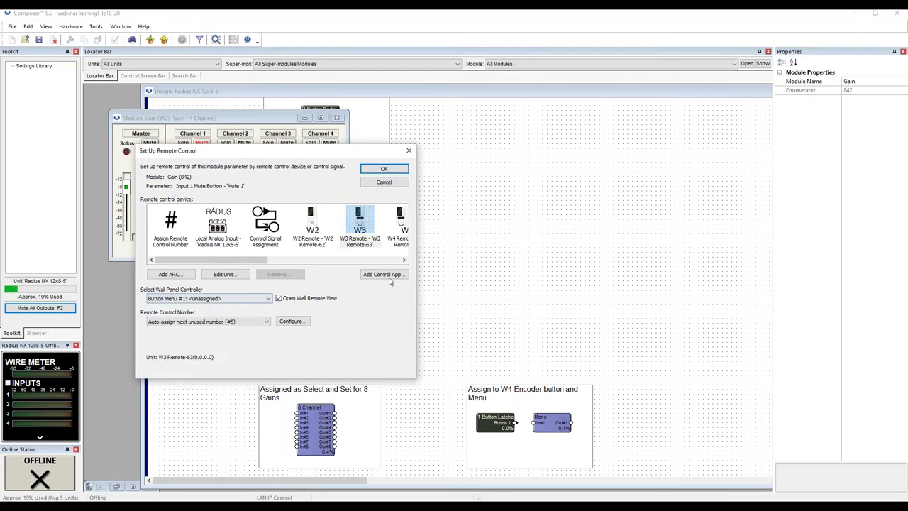
pyautogui.click(384, 170)
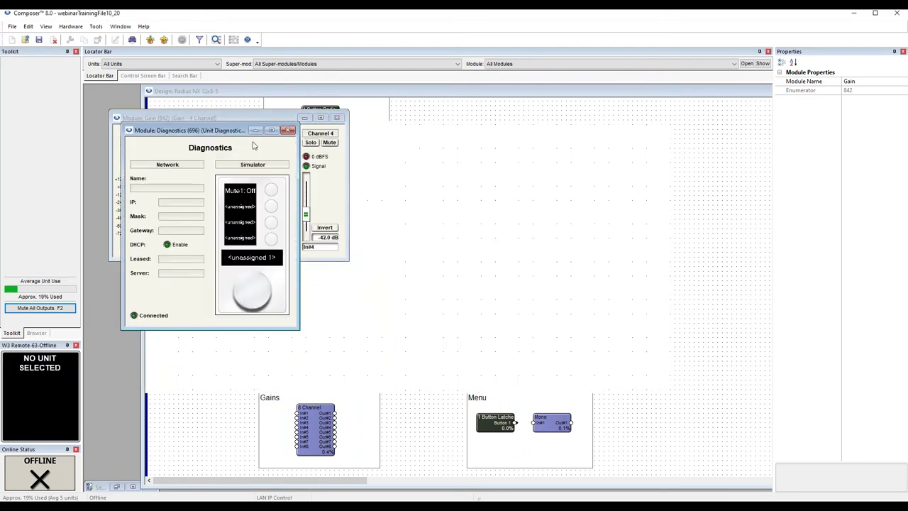
pyautogui.moveTo(225, 134); pyautogui.dragTo(195, 230)
# - Assign the gain module's Channel 2, 3 and 4 mutes to the W3 Remote's remaining button menus
pyautogui.click(262, 160)
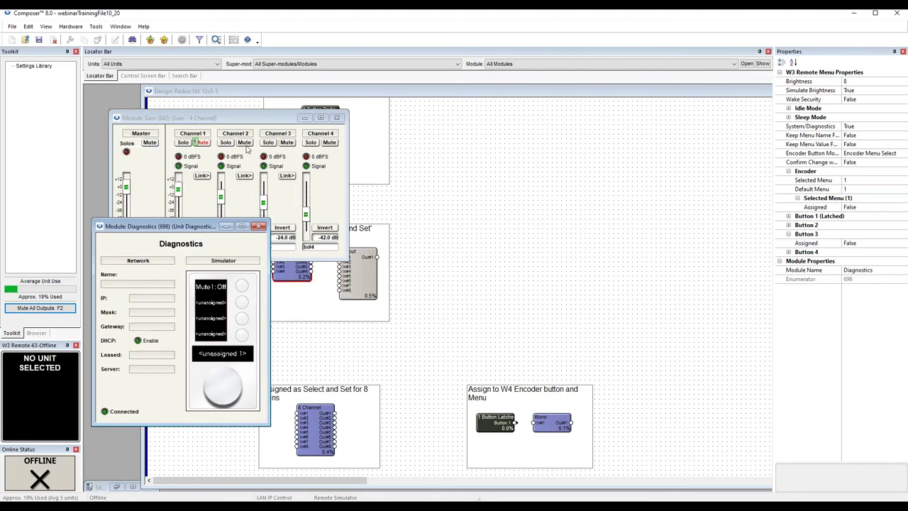
pyautogui.rightClick(247, 144)
pyautogui.click(267, 162)
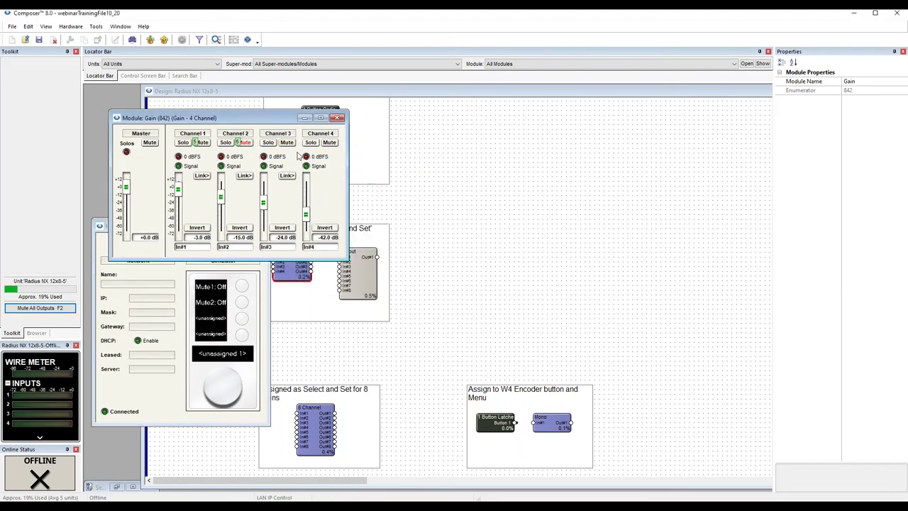
pyautogui.rightClick(286, 142)
pyautogui.click(308, 162)
pyautogui.rightClick(330, 143)
pyautogui.click(352, 159)
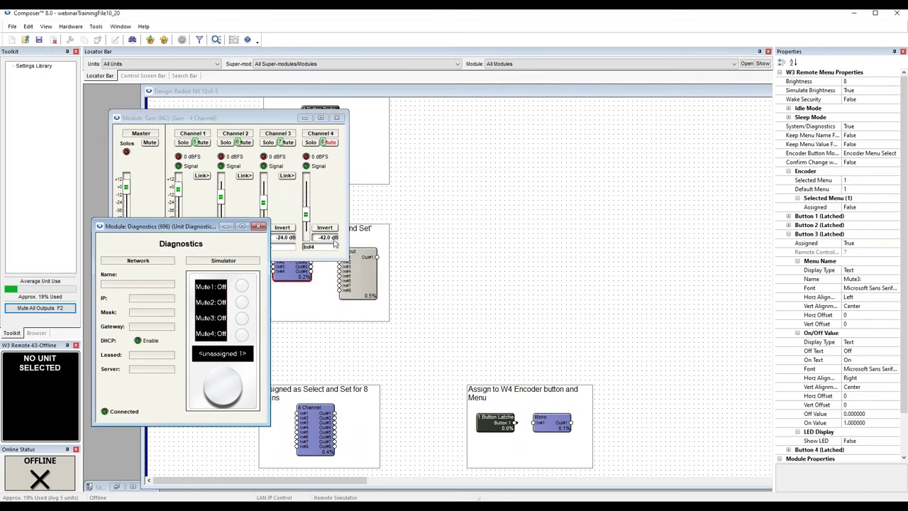
# - Open the 8 Input mixer module and assign its Channel 1 gain fader to Encoder Menu #1 of the W3 Remote
pyautogui.doubleClick(357, 279)
pyautogui.moveTo(287, 143); pyautogui.dragTo(273, 171)
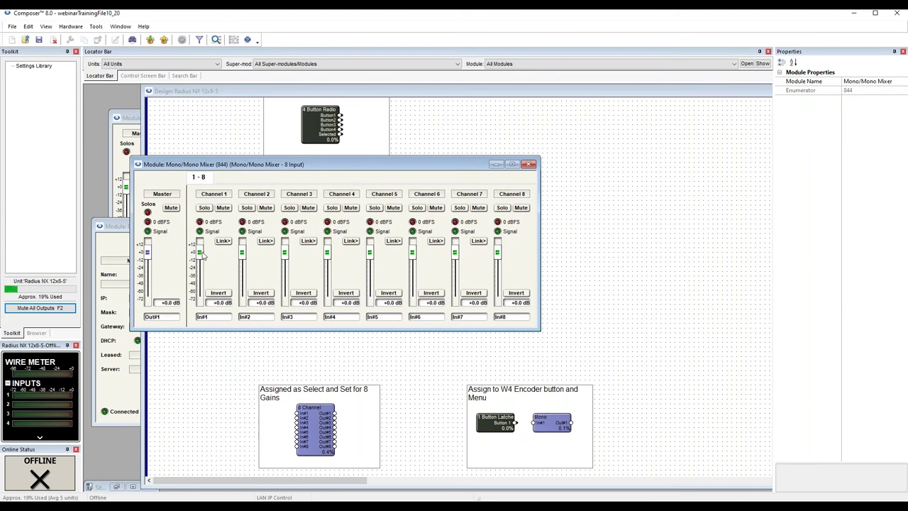
pyautogui.rightClick(204, 253)
pyautogui.click(219, 272)
pyautogui.click(241, 418)
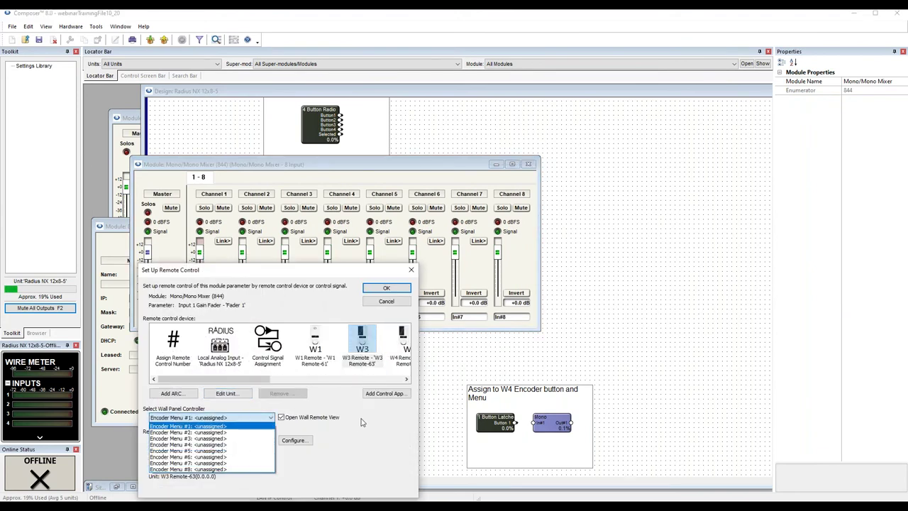
pyautogui.click(357, 424)
pyautogui.click(272, 417)
pyautogui.press('Down')
pyautogui.press('Down')
pyautogui.press('Down')
pyautogui.press('Down')
pyautogui.click(408, 441)
pyautogui.click(387, 288)
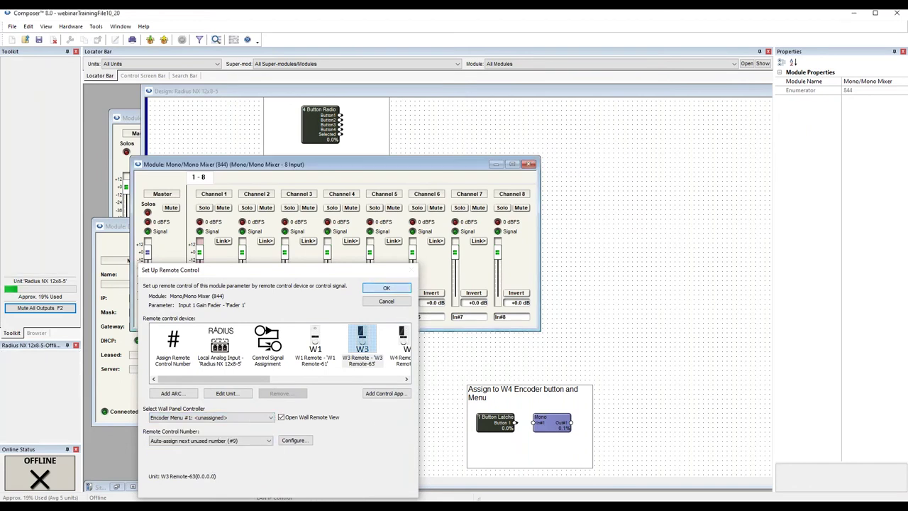
# - Assign the mixer's Channel 2, 3 and 4 gain faders to the W3 Remote's following encoder menus
pyautogui.rightClick(243, 257)
pyautogui.press('Escape')
pyautogui.rightClick(285, 257)
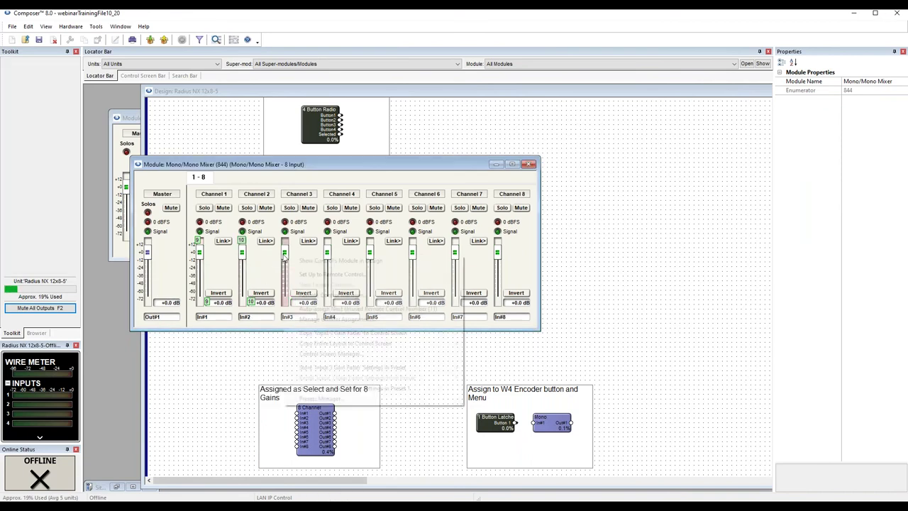
pyautogui.click(303, 274)
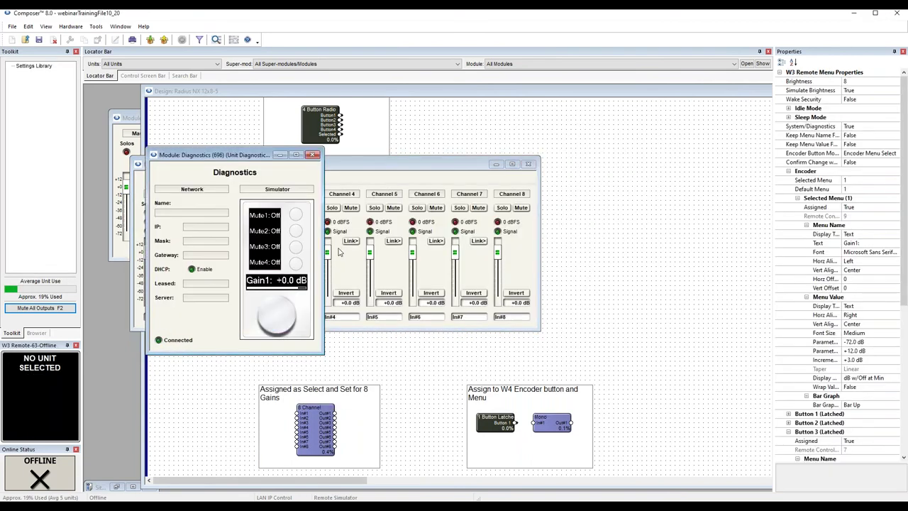
pyautogui.moveTo(267, 155); pyautogui.dragTo(213, 167)
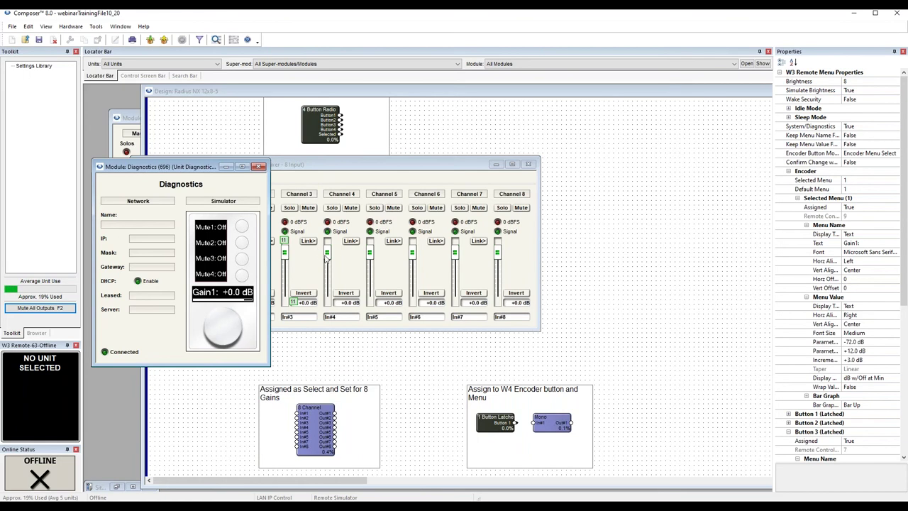
pyautogui.rightClick(325, 259)
pyautogui.press('Escape')
# - Assign the mixer's Channel 5, 6, 7 and 8 gain faders to the W3 Remote's last four encoder menus
pyautogui.rightClick(380, 268)
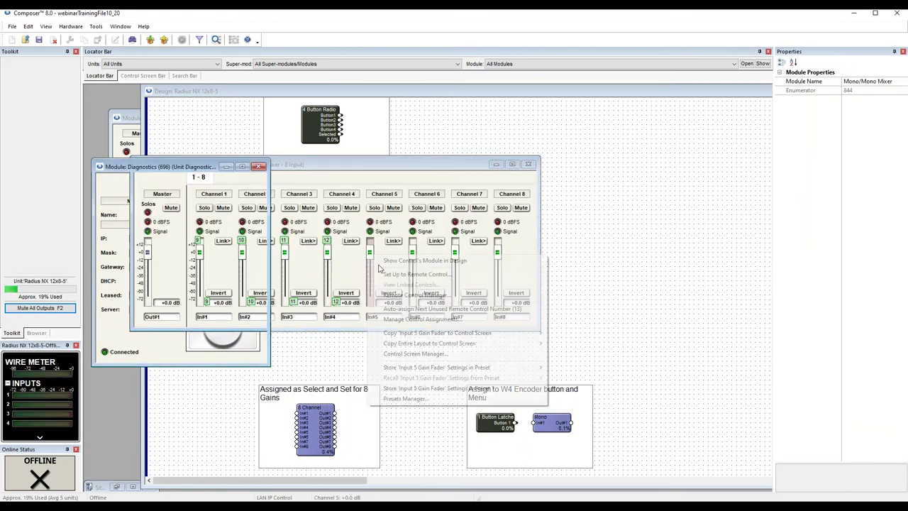
pyautogui.press('Escape')
pyautogui.rightClick(413, 258)
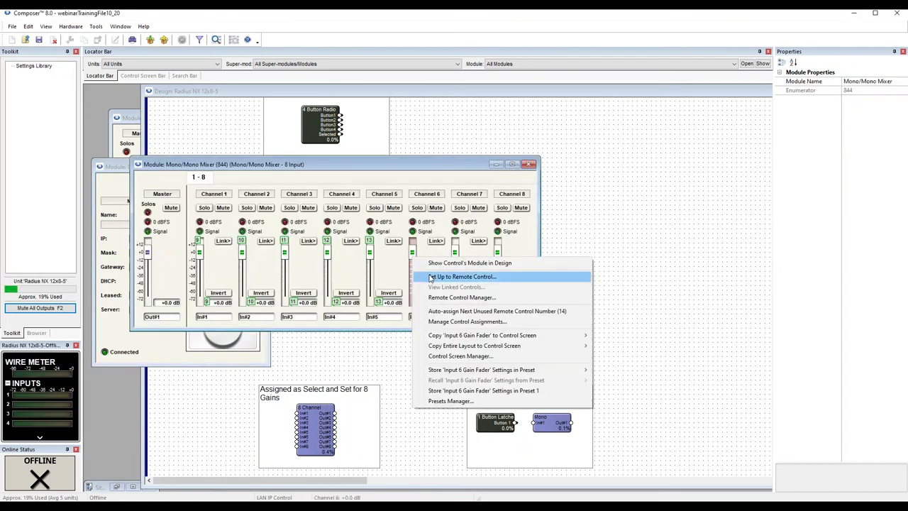
pyautogui.press('Escape')
pyautogui.rightClick(455, 258)
pyautogui.press('Escape')
pyautogui.rightClick(499, 257)
pyautogui.click(532, 270)
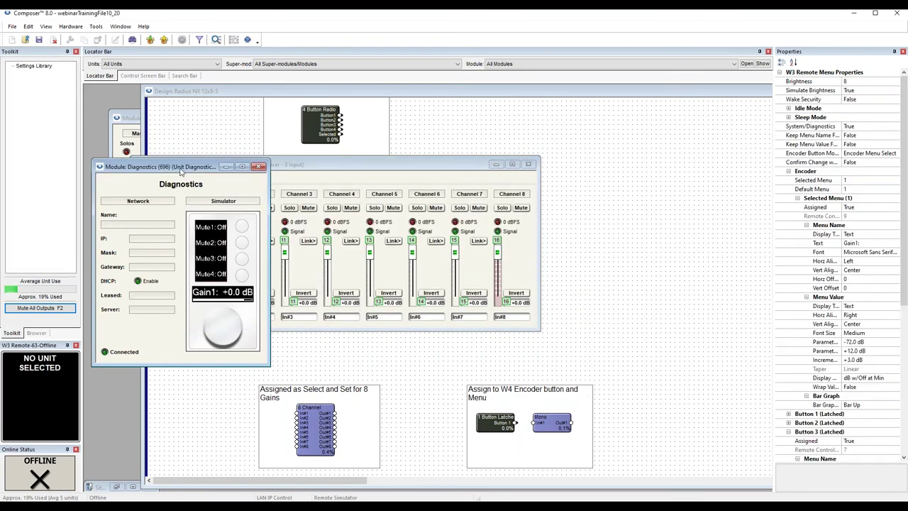
# - Arrange the simulator beside the gain module and switch Mute2 and Mute4 on, toggling Mute1 on and back off, with the simulated W3 buttons
pyautogui.moveTo(181, 171); pyautogui.dragTo(179, 222)
pyautogui.moveTo(128, 121); pyautogui.dragTo(261, 115)
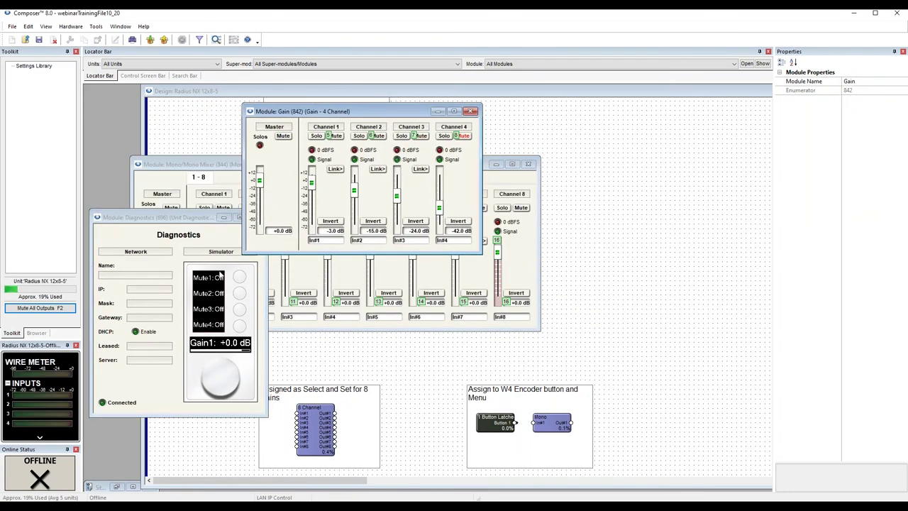
pyautogui.click(239, 292)
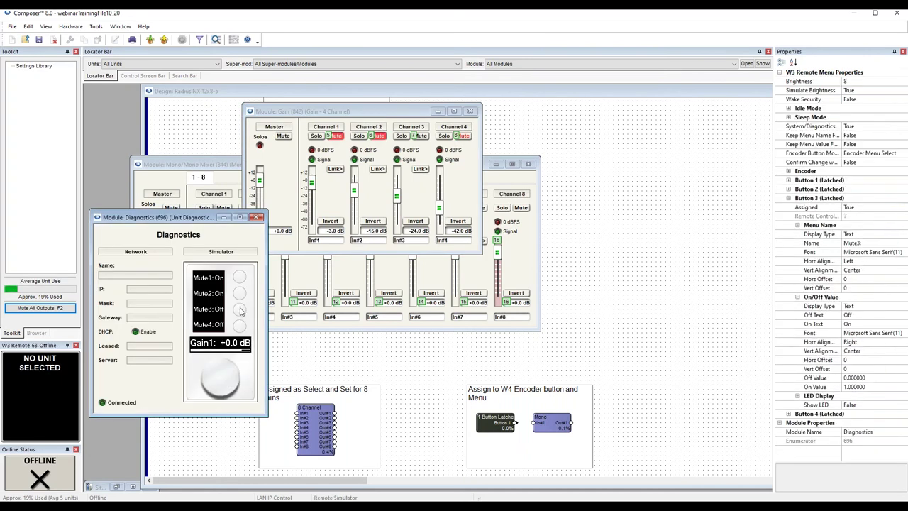
pyautogui.click(240, 282)
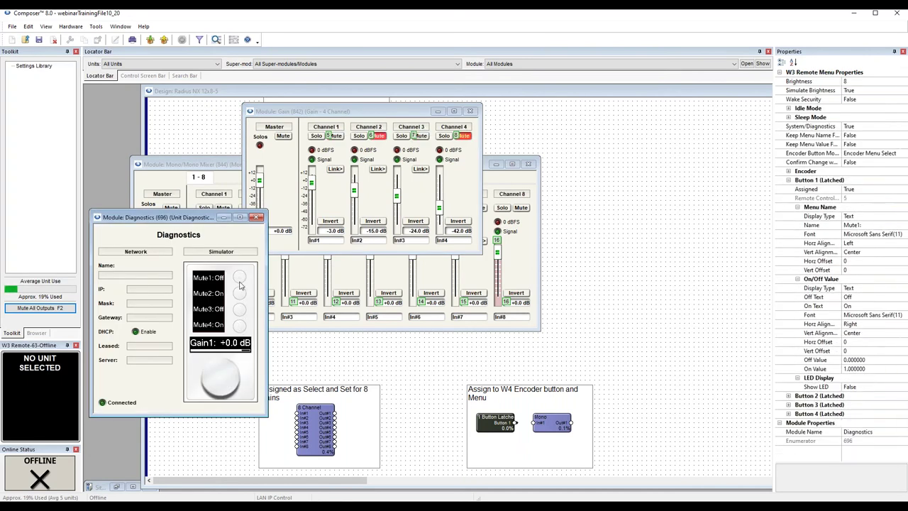
# - Select Gain2 with the simulated W3 encoder, set it to -6.0 dB and arrange the gain and mixer windows side by side
pyautogui.click(228, 385)
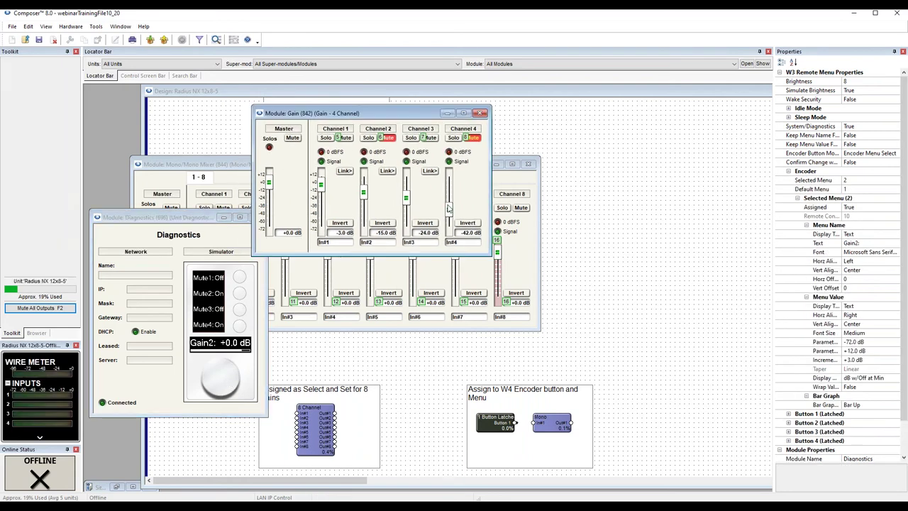
pyautogui.moveTo(334, 111); pyautogui.dragTo(530, 291)
pyautogui.moveTo(397, 163); pyautogui.dragTo(457, 118)
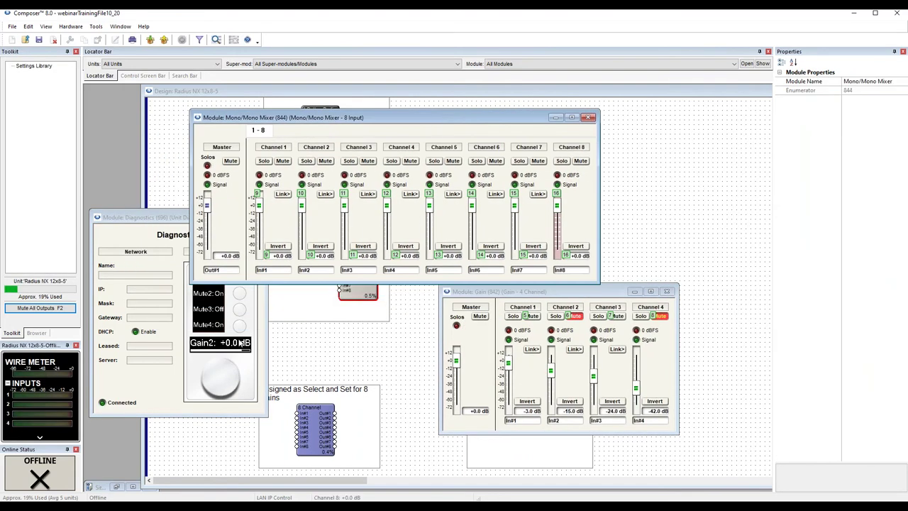
pyautogui.scroll(-2, 226, 377)
# - Select Gain3 and Gain4 in turn with the simulated W3 encoder and set them to -12.0 dB and -9.0 dB
pyautogui.click(226, 377)
pyautogui.scroll(-1, 220, 389)
pyautogui.scroll(-2, 220, 389)
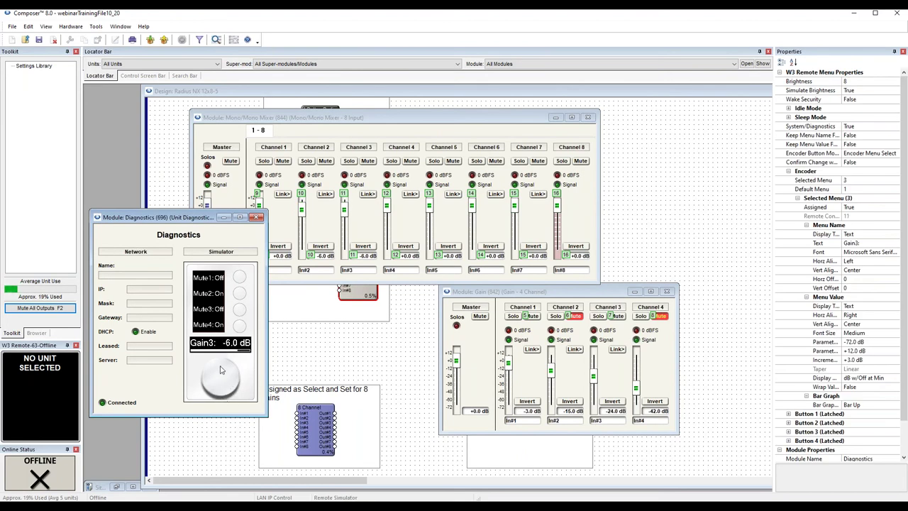
pyautogui.scroll(-1, 220, 389)
pyautogui.click(220, 385)
pyautogui.scroll(-1, 222, 383)
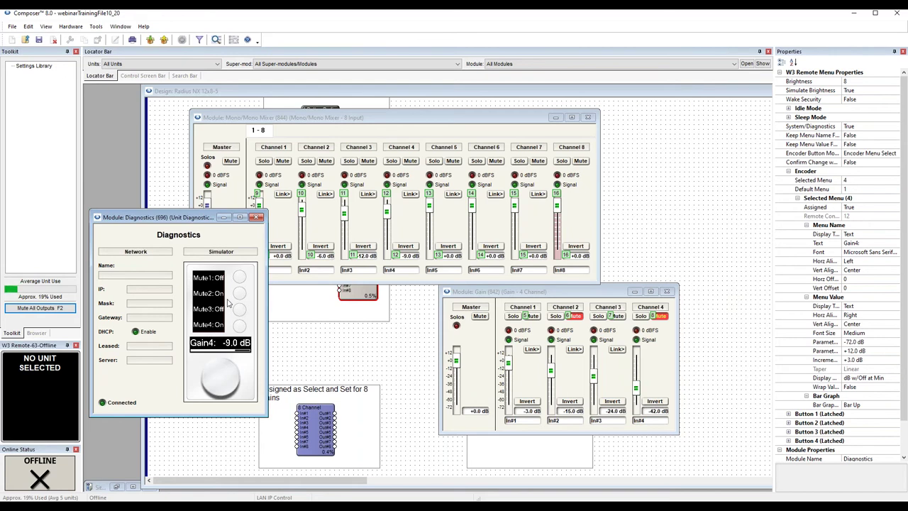
# - Close the W3 Diagnostics, 4 Channel gain and 8 Input mixer windows
pyautogui.click(257, 217)
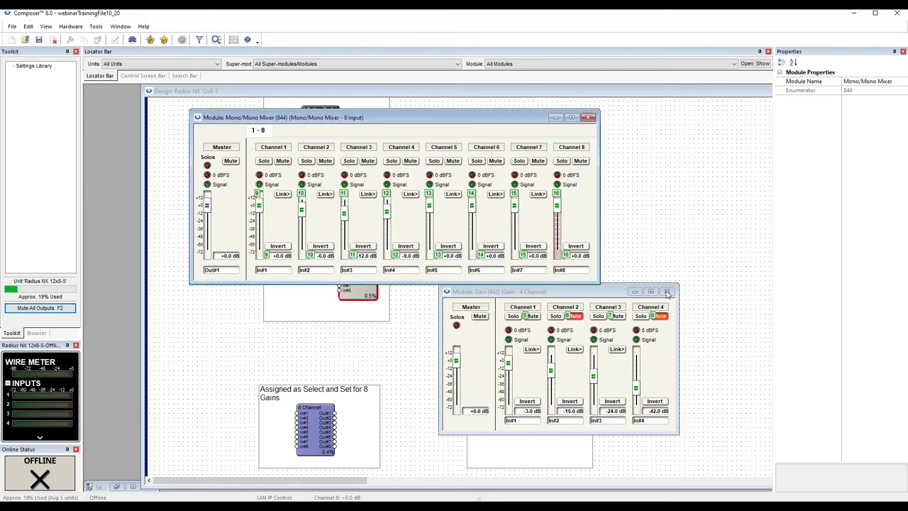
pyautogui.moveTo(578, 291); pyautogui.dragTo(421, 302)
pyautogui.click(515, 305)
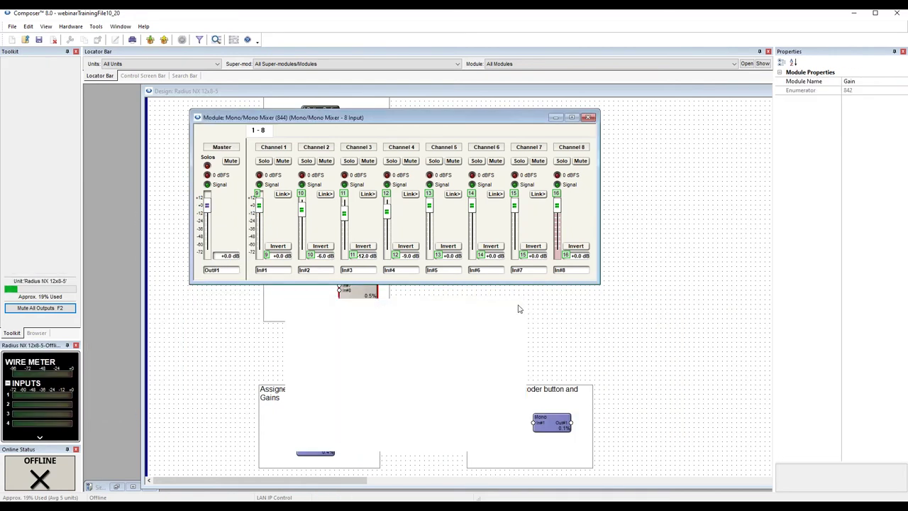
pyautogui.moveTo(516, 124); pyautogui.dragTo(427, 157)
pyautogui.click(499, 152)
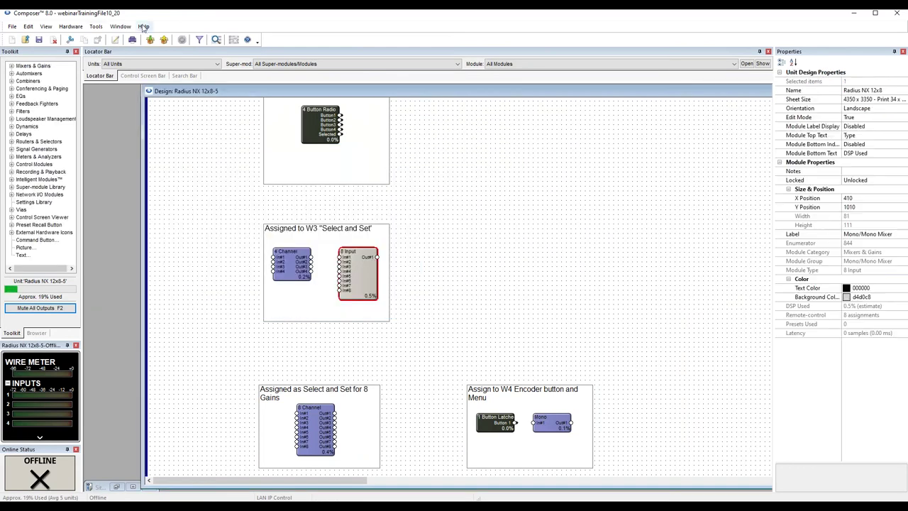
# - Remove the control numbers of the four Input Mute Buttons and eight Input Gain Faders in the Remote Control Manager
pyautogui.click(96, 26)
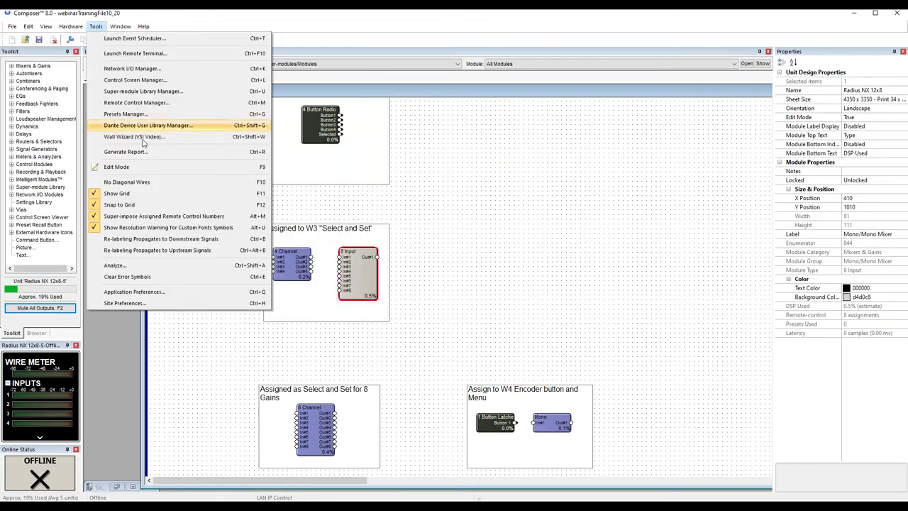
pyautogui.click(137, 104)
pyautogui.click(316, 165)
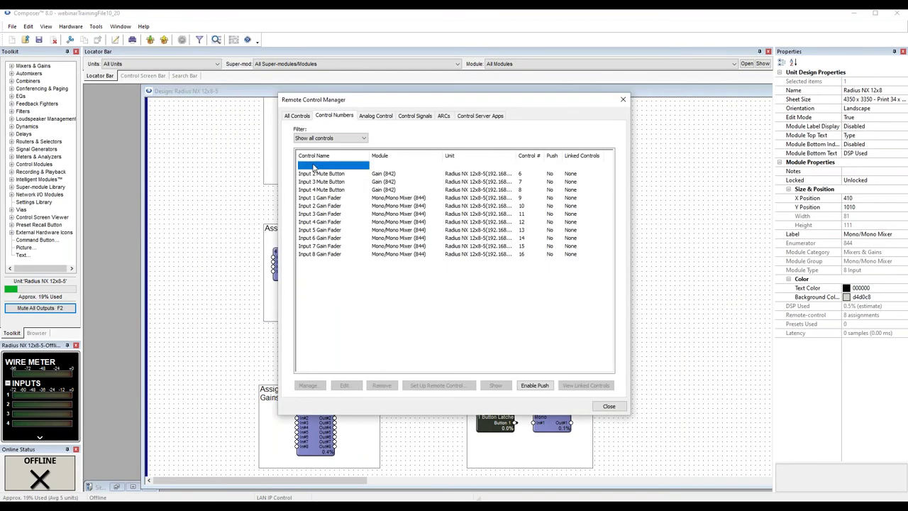
pyautogui.keyDown('shift'); pyautogui.click(335, 257); pyautogui.keyUp('shift')
pyautogui.moveTo(457, 105); pyautogui.dragTo(356, 109)
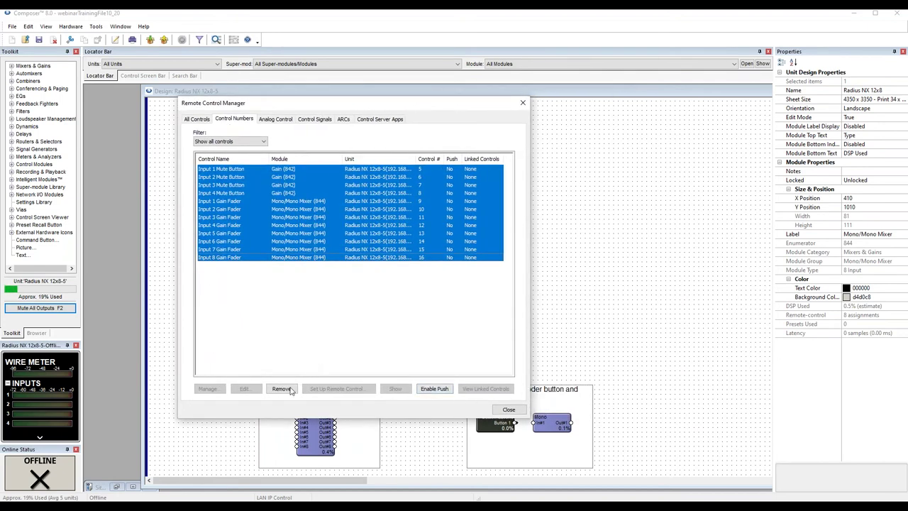
pyautogui.click(282, 388)
pyautogui.click(508, 410)
# - Open the Diagnostics simulator of the W4 Remote from the site design and place it over the Radius NX 12x8 design
pyautogui.scroll(-3, 435, 308)
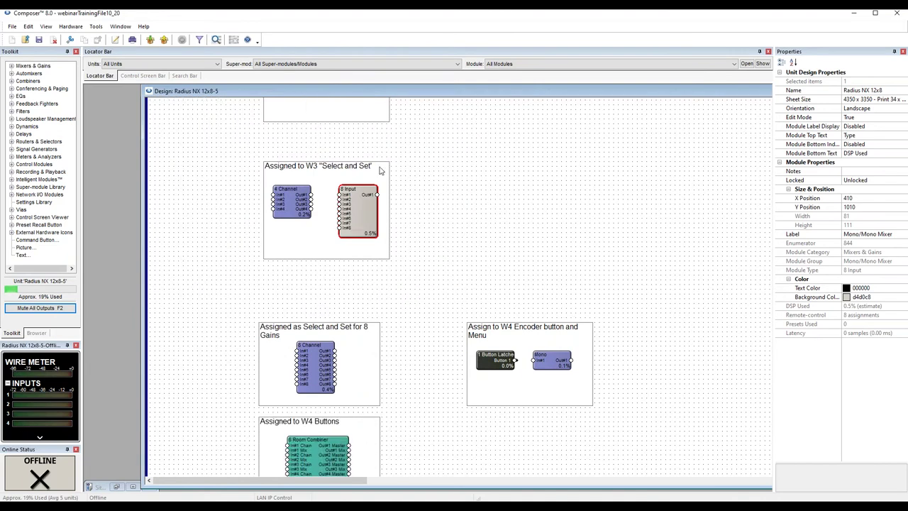
pyautogui.doubleClick(499, 92)
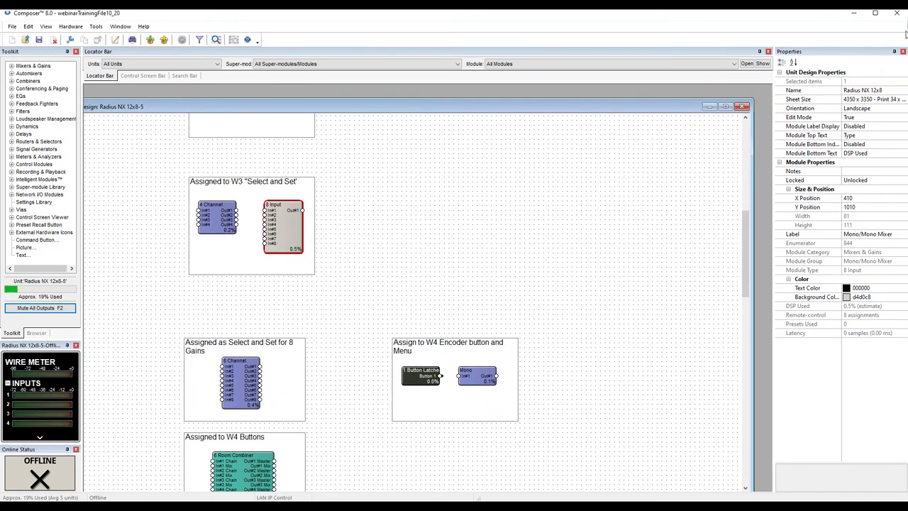
pyautogui.moveTo(434, 108); pyautogui.dragTo(544, 90)
pyautogui.click(141, 487)
pyautogui.click(133, 486)
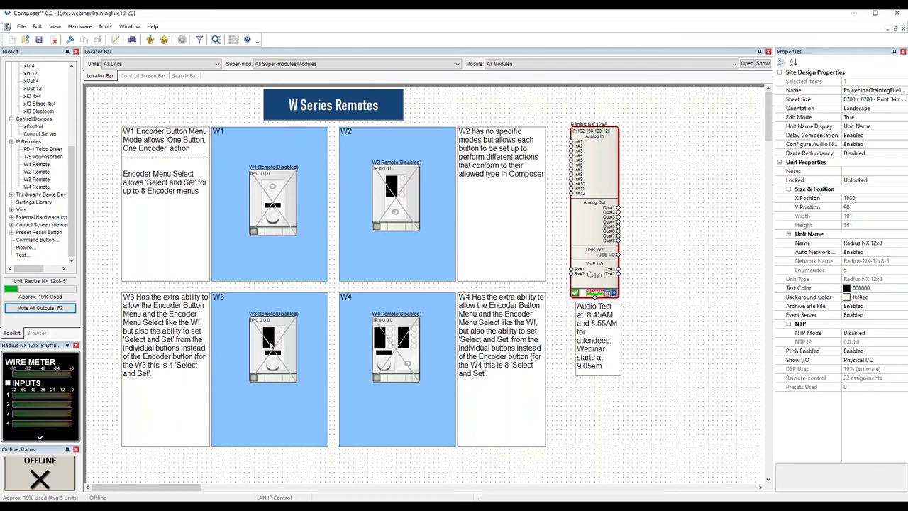
pyautogui.click(410, 344)
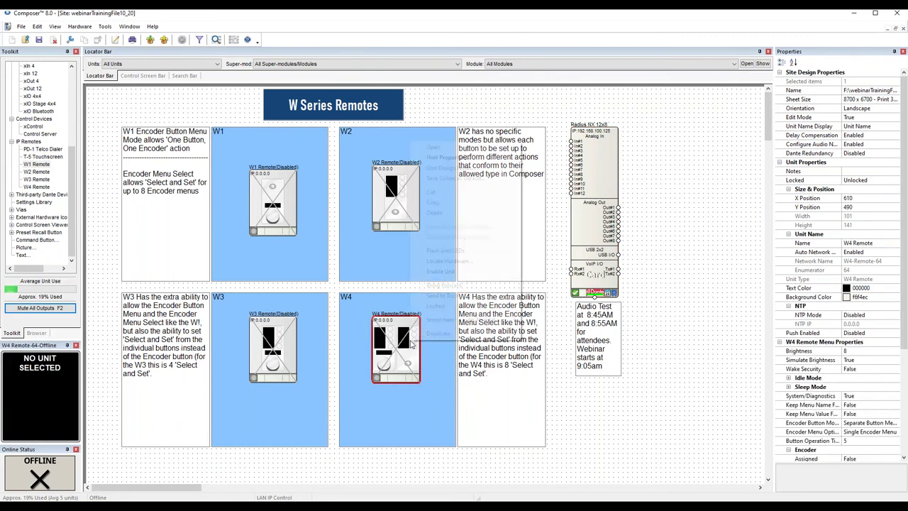
pyautogui.rightClick(410, 343)
pyautogui.click(479, 151)
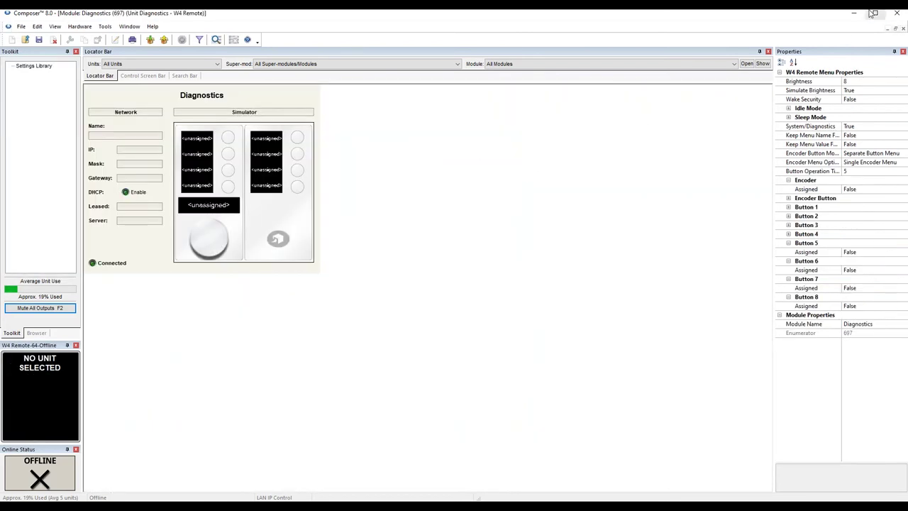
pyautogui.click(895, 30)
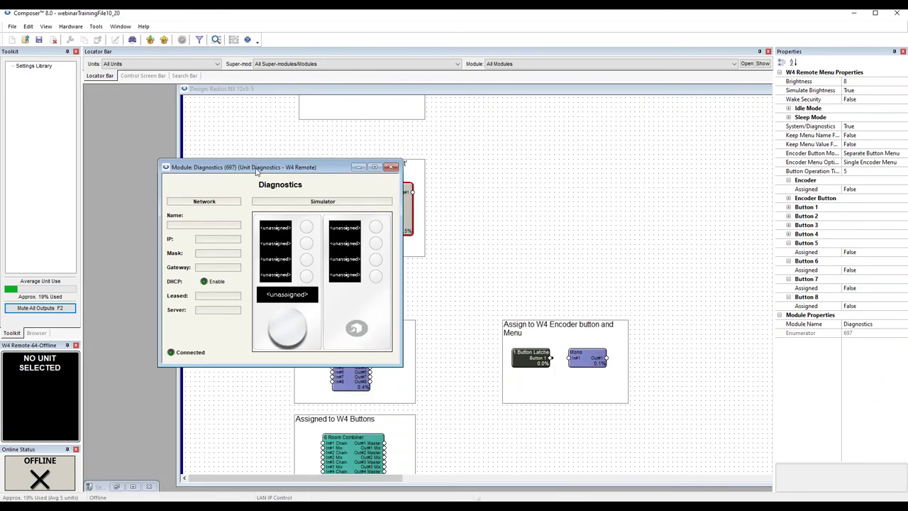
pyautogui.moveTo(257, 171); pyautogui.dragTo(239, 159)
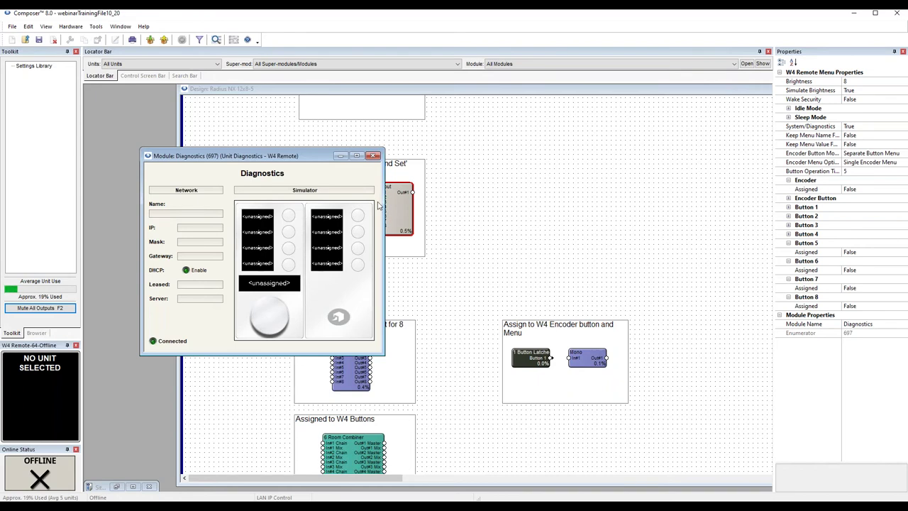
# - Set the W4 Remote's encoder button mode to Encoder Menu Select and move its Diagnostics window clear of the 8 Channel gain
pyautogui.rightClick(330, 284)
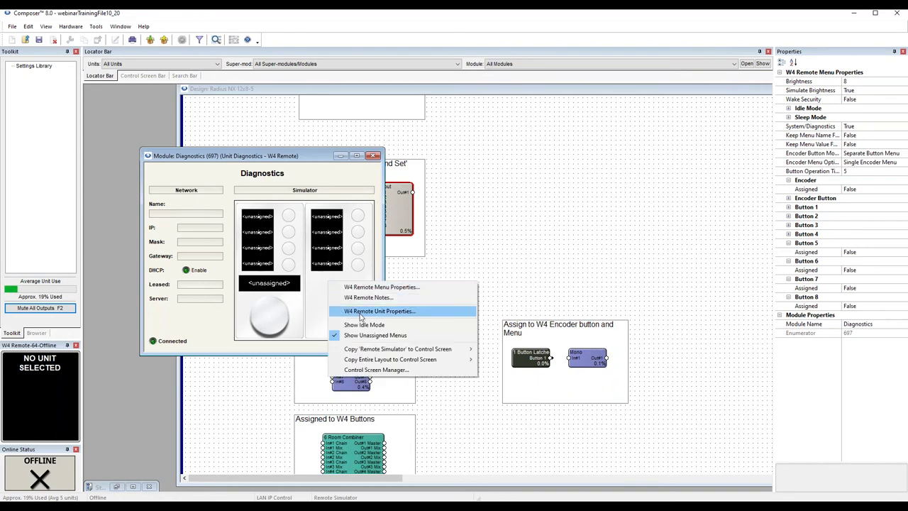
pyautogui.click(361, 312)
pyautogui.moveTo(522, 300); pyautogui.dragTo(371, 206)
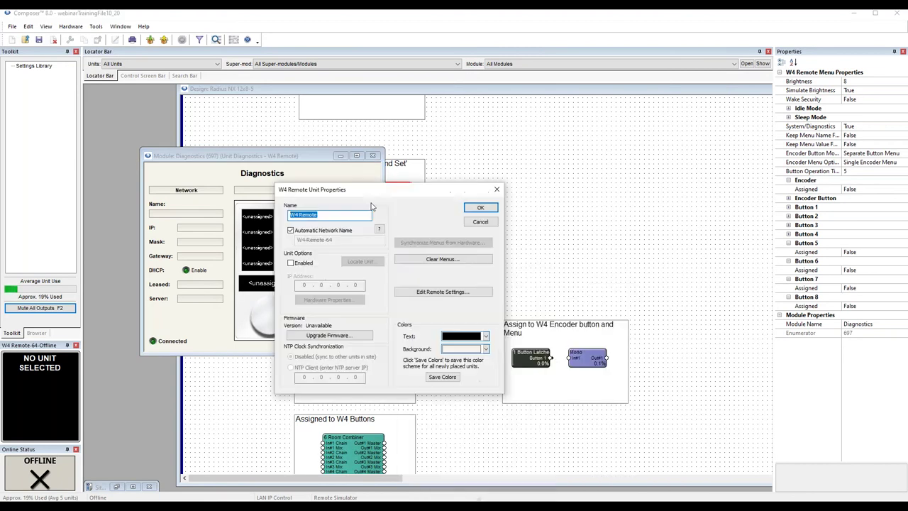
pyautogui.click(448, 291)
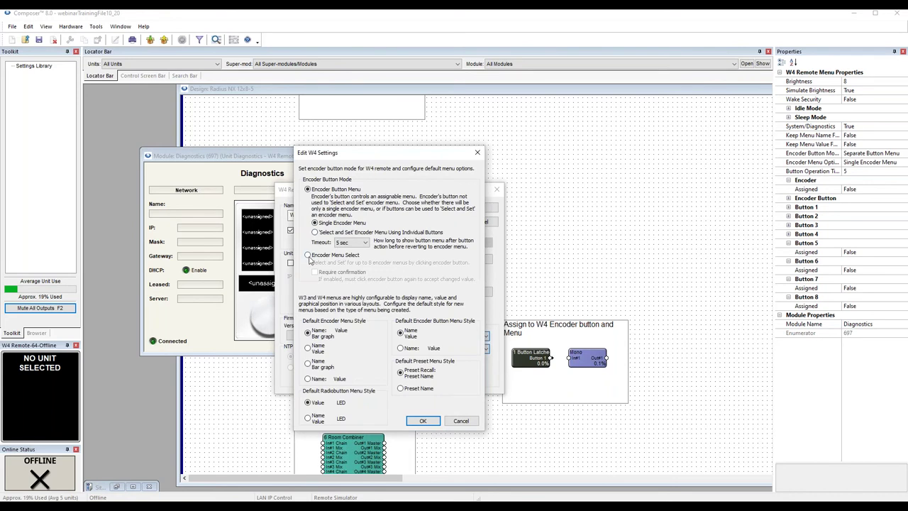
pyautogui.click(308, 255)
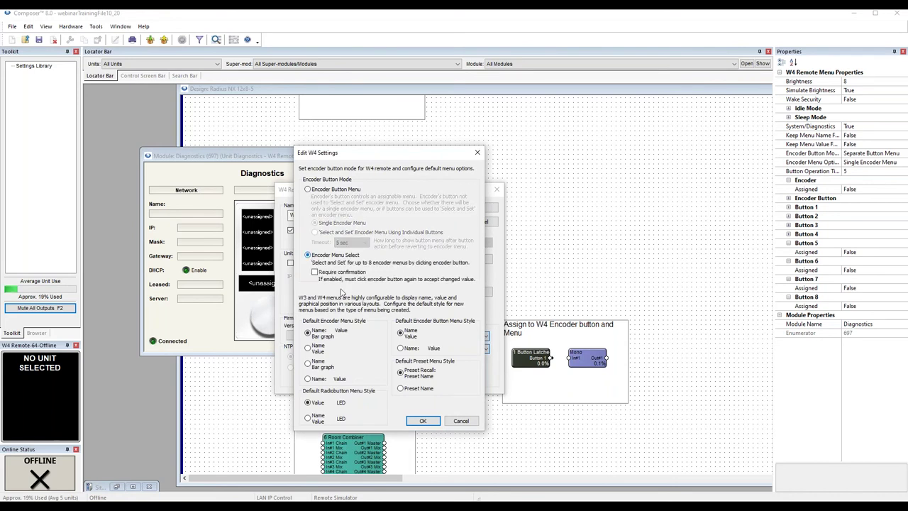
pyautogui.click(423, 421)
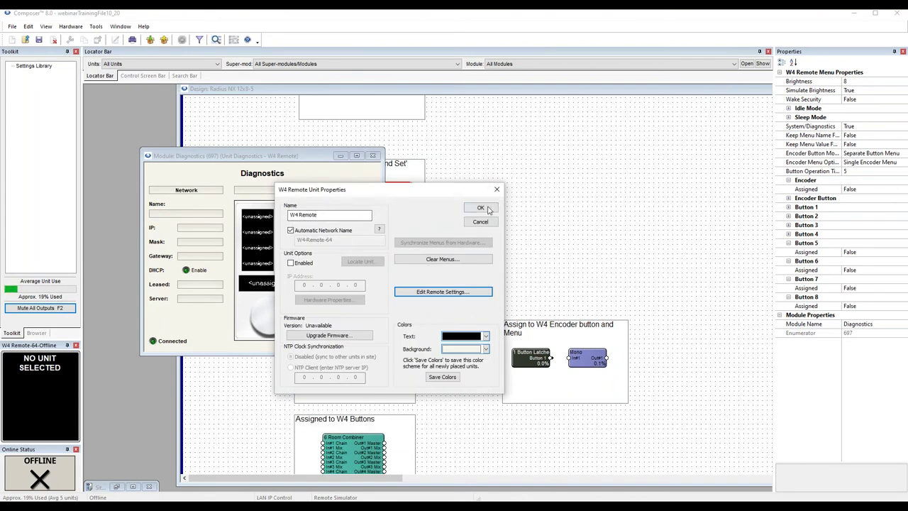
pyautogui.click(480, 207)
pyautogui.scroll(-1, 513, 301)
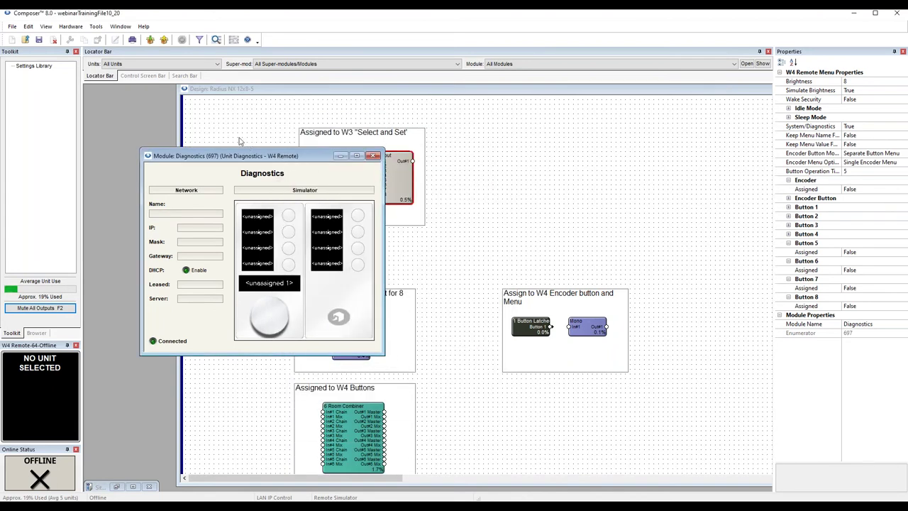
pyautogui.moveTo(321, 156); pyautogui.dragTo(264, 130)
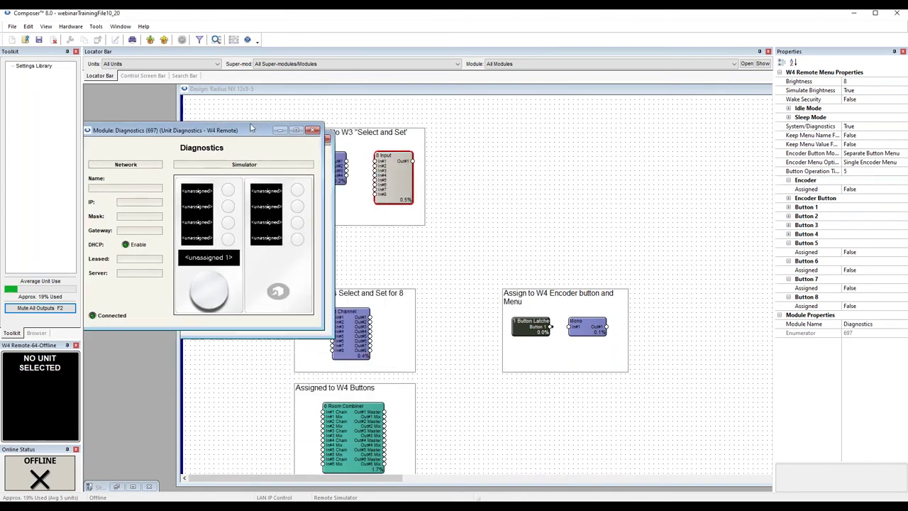
pyautogui.doubleClick(361, 334)
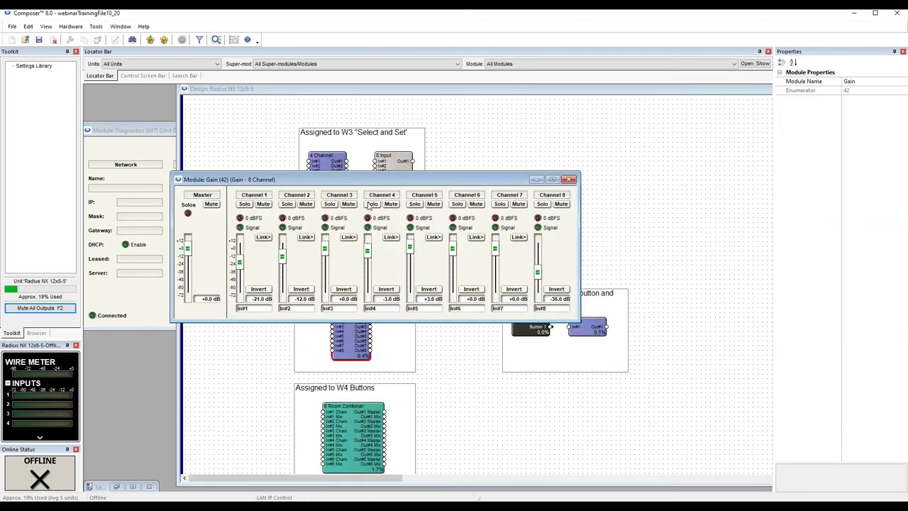
pyautogui.moveTo(355, 177); pyautogui.dragTo(337, 157)
pyautogui.rightClick(222, 242)
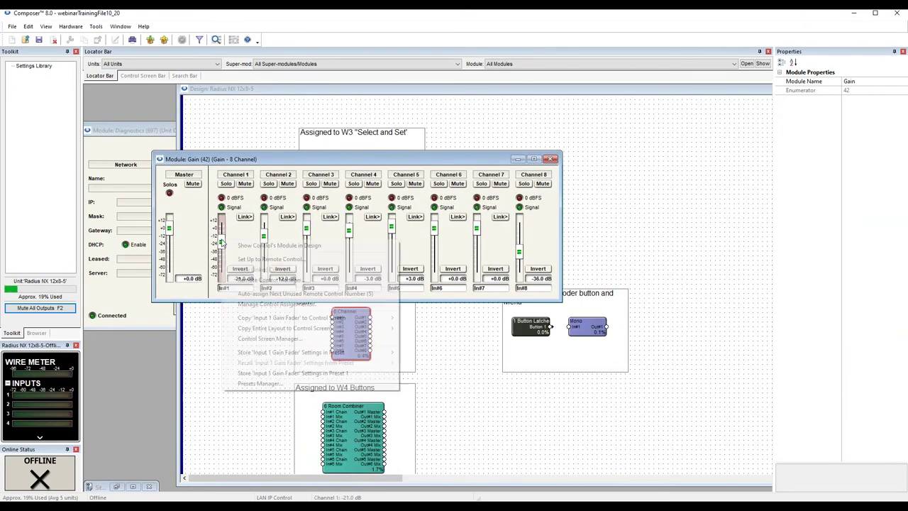
pyautogui.click(237, 259)
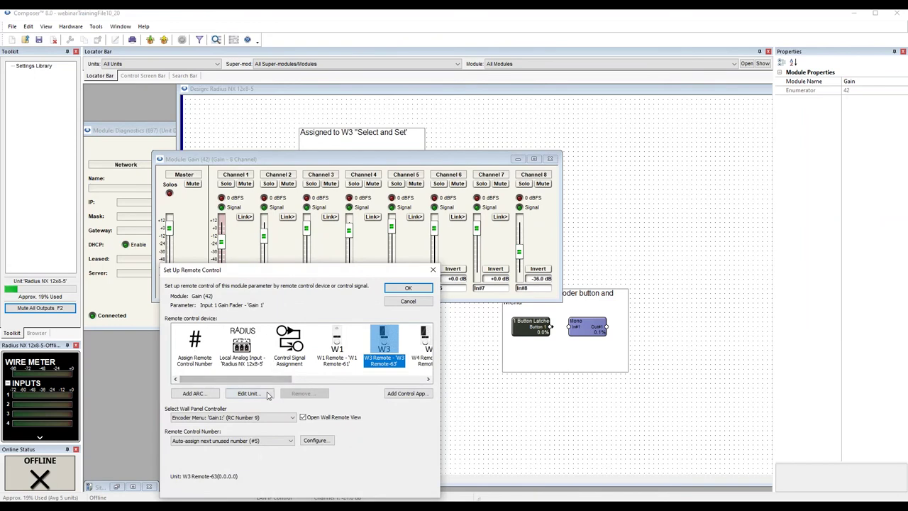
pyautogui.click(253, 420)
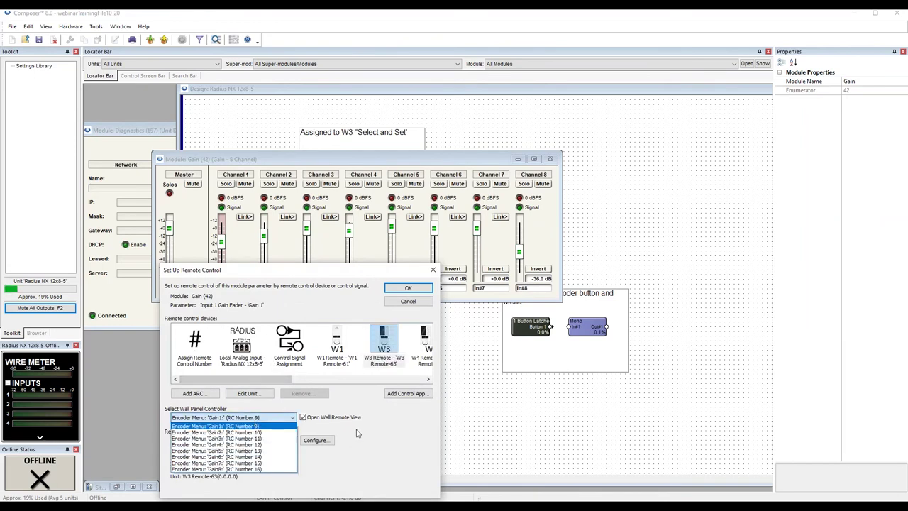
pyautogui.click(359, 435)
pyautogui.click(409, 303)
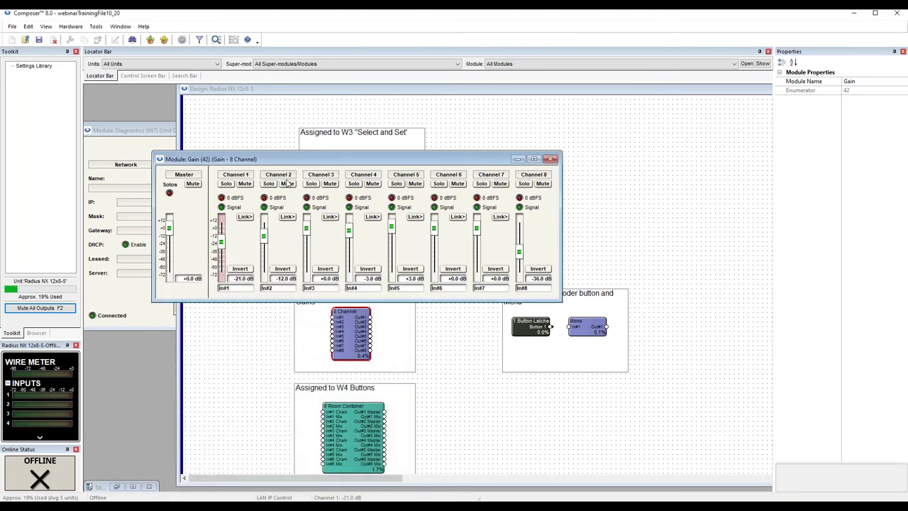
pyautogui.moveTo(278, 159); pyautogui.dragTo(245, 191)
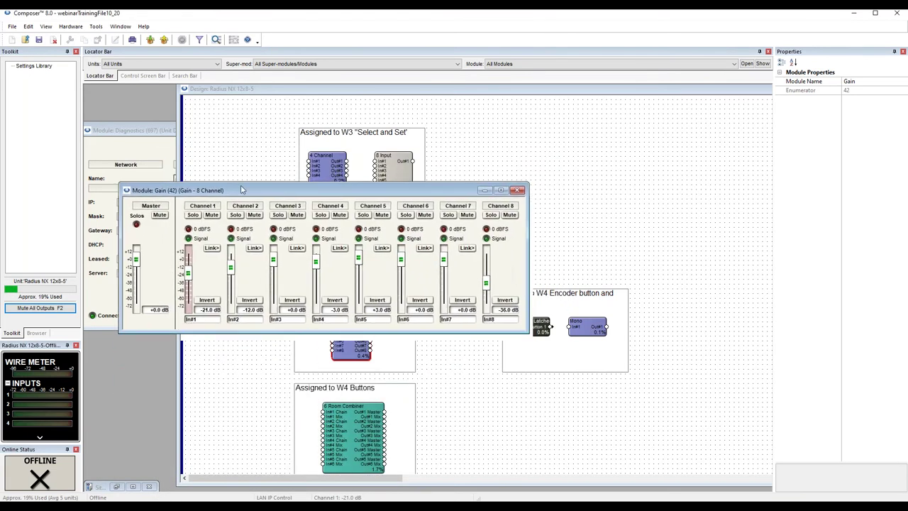
pyautogui.rightClick(372, 357)
pyautogui.press('Escape')
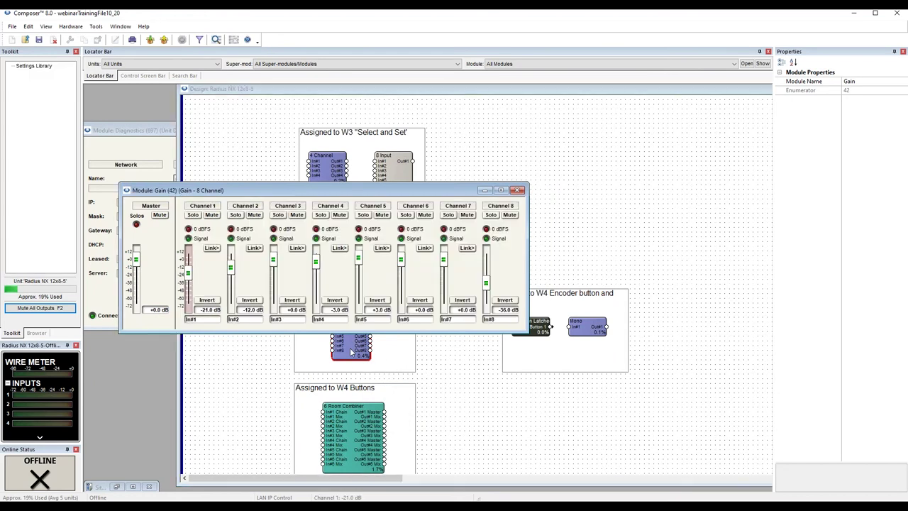
pyautogui.click(519, 190)
# - Set the W4 Remote to Encoder Button Menu with 'Select and Set' using individual buttons, and open the 8 Channel gain module
pyautogui.rightClick(149, 148)
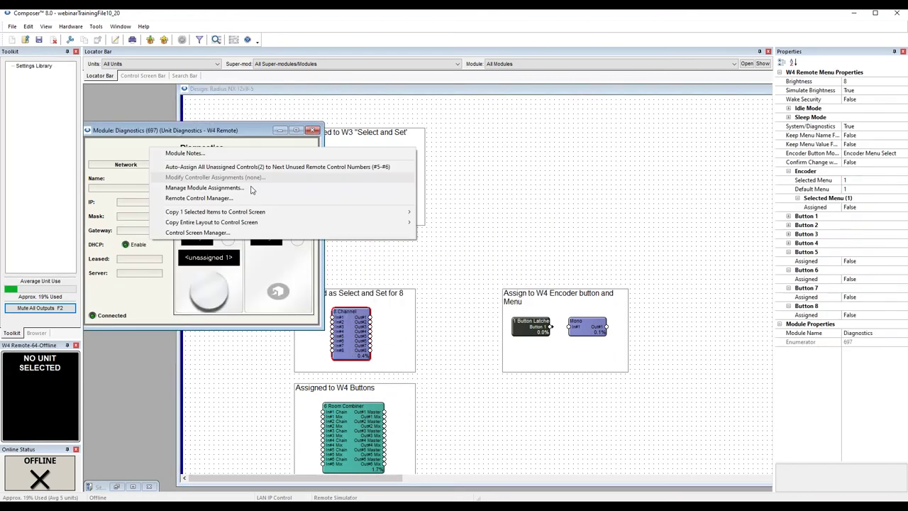
pyautogui.rightClick(251, 272)
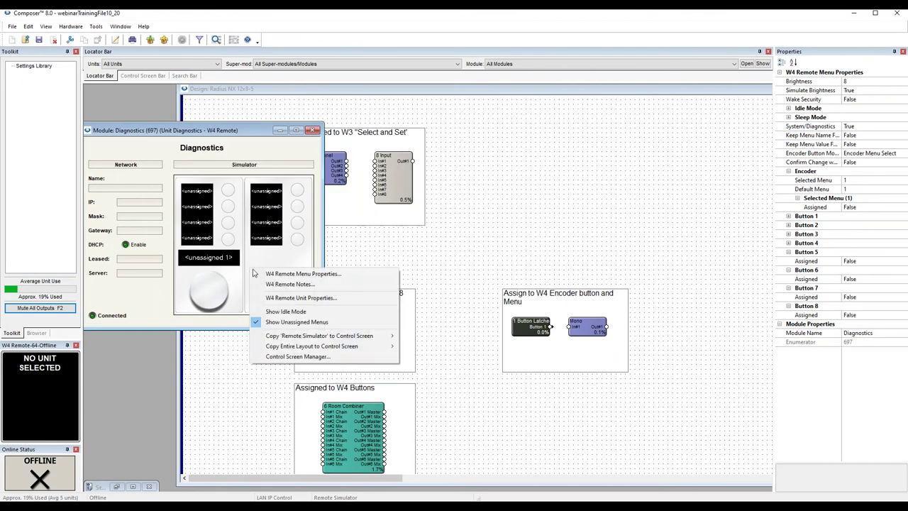
pyautogui.click(294, 299)
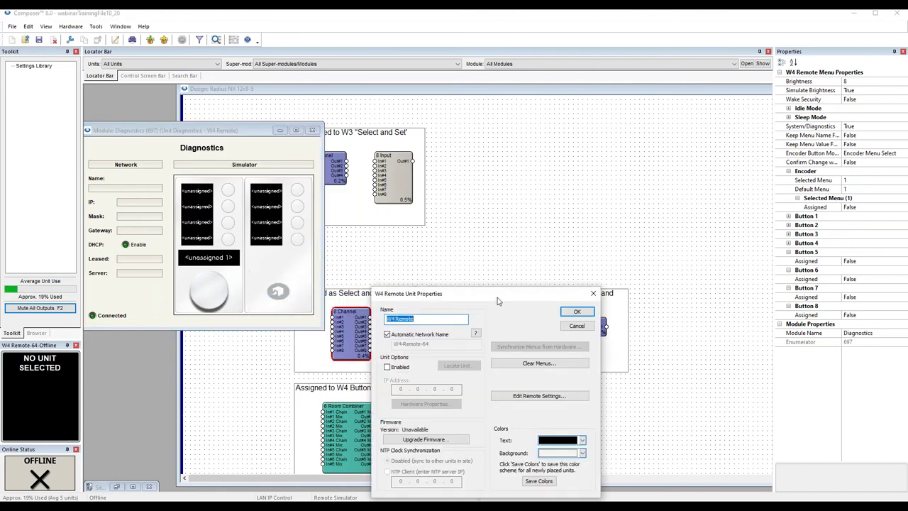
pyautogui.click(417, 293)
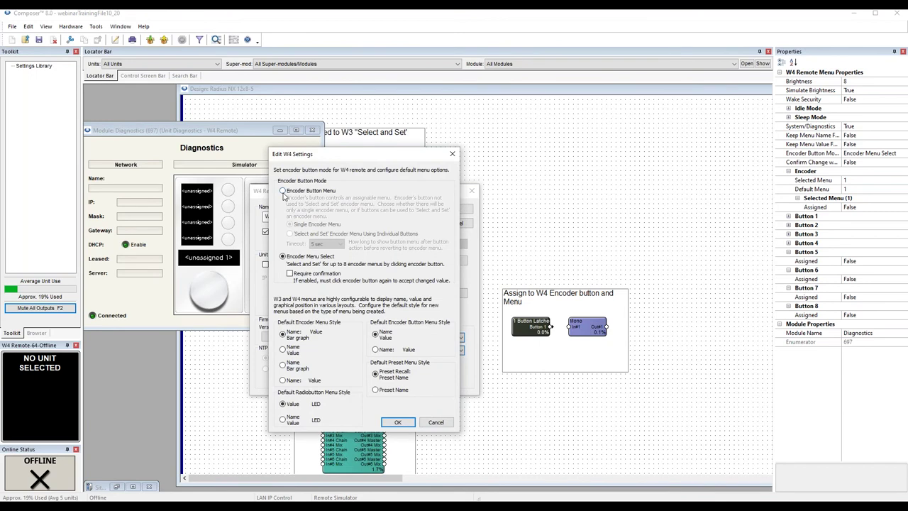
pyautogui.click(284, 193)
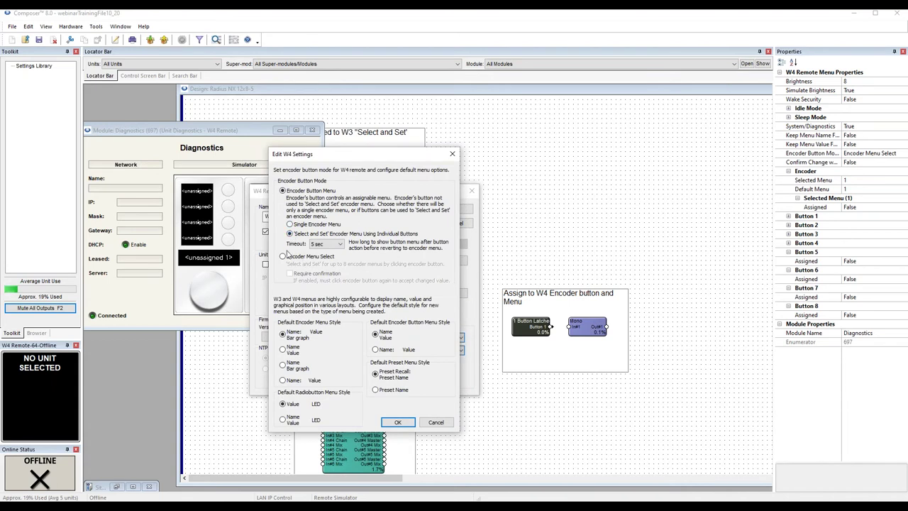
pyautogui.click(397, 422)
pyautogui.click(457, 208)
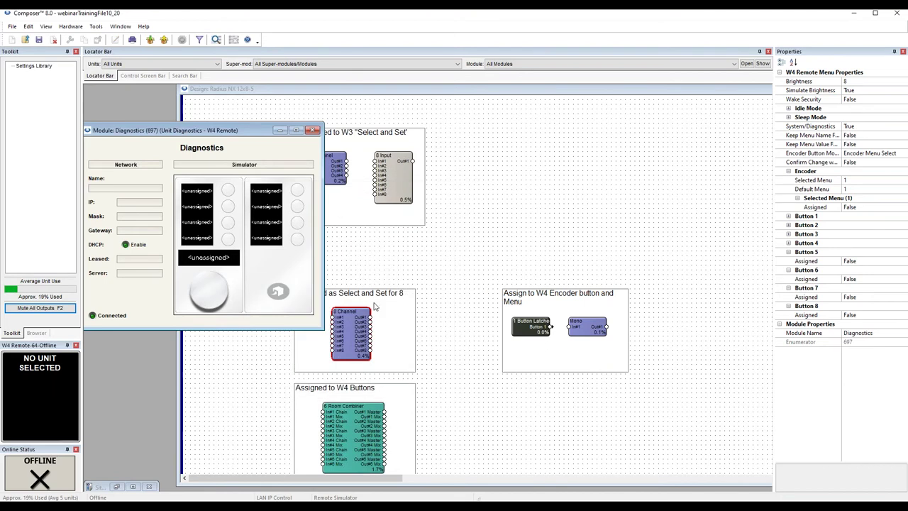
pyautogui.doubleClick(355, 329)
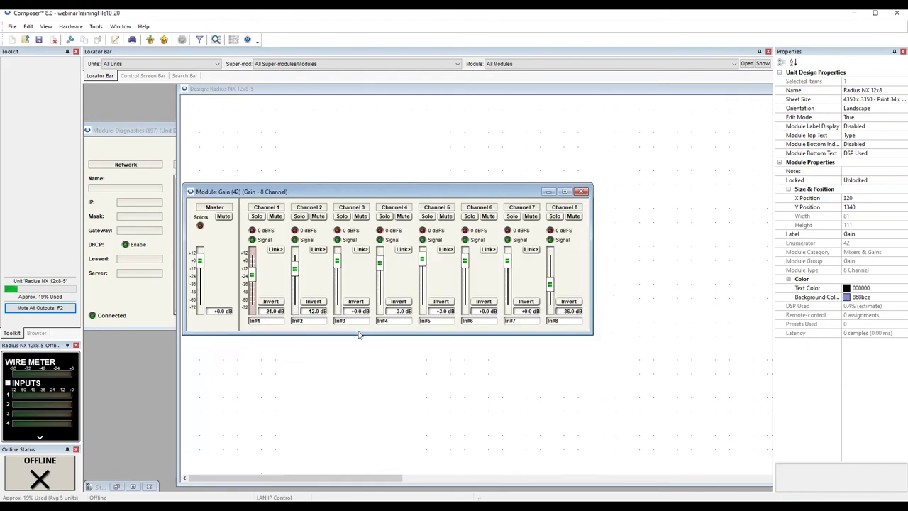
pyautogui.rightClick(252, 280)
pyautogui.click(280, 298)
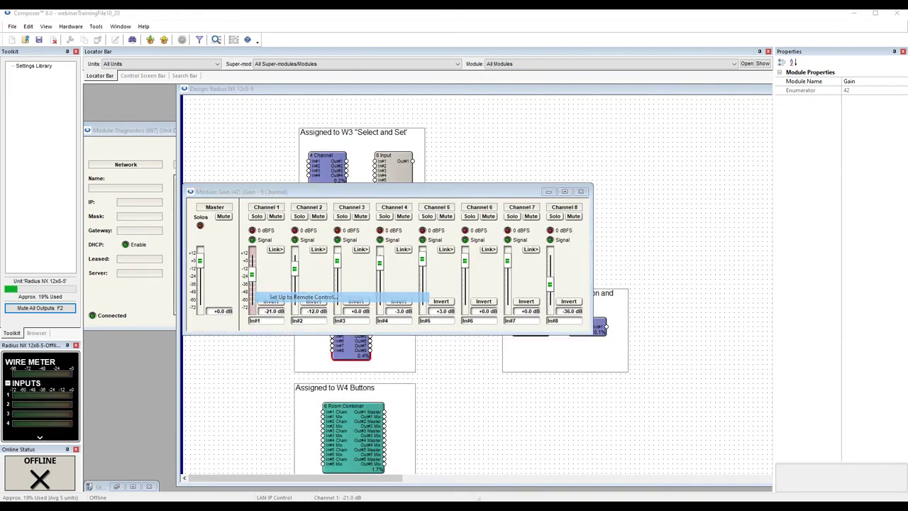
pyautogui.click(284, 419)
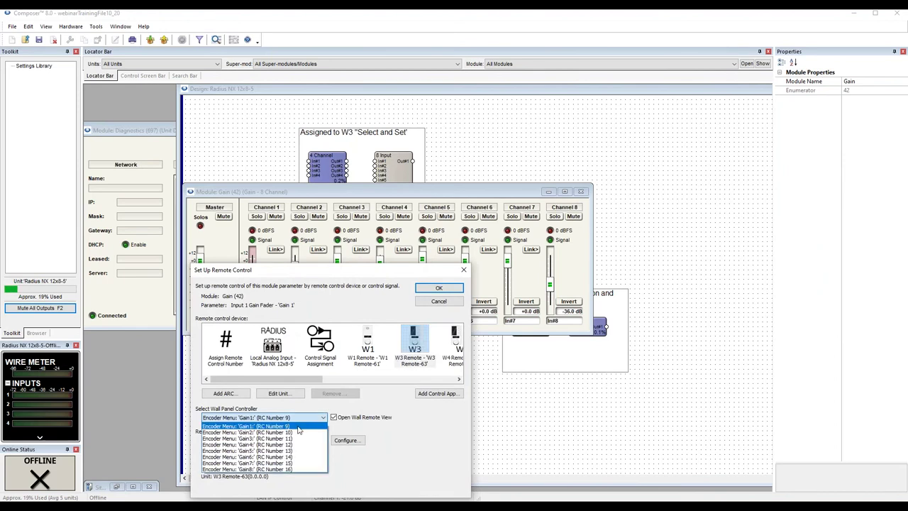
pyautogui.click(298, 426)
pyautogui.moveTo(377, 272); pyautogui.dragTo(387, 246)
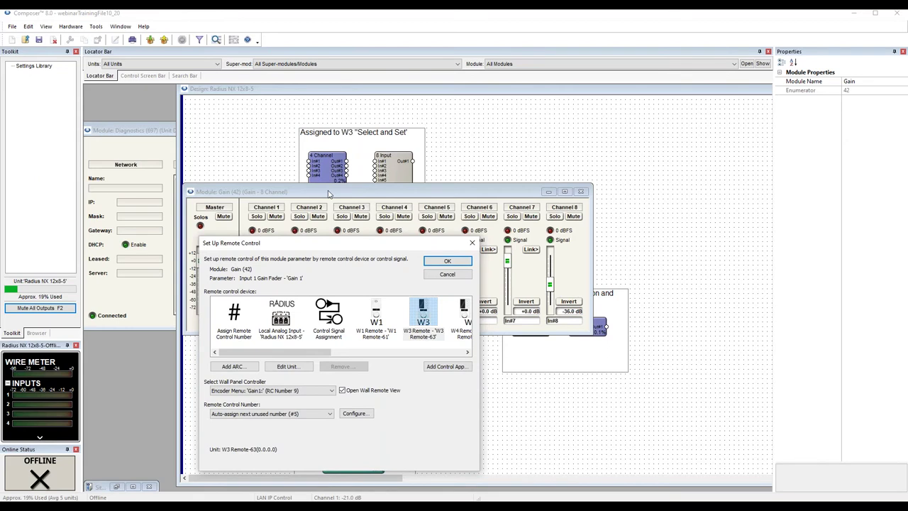
pyautogui.click(447, 274)
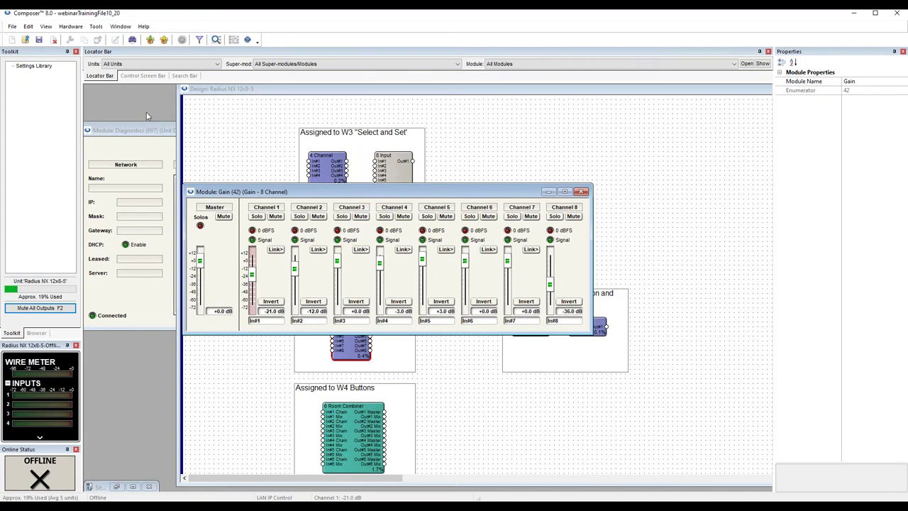
# - Set the W4 Remote's encoder button mode to Encoder Menu Select and arrange its Diagnostics window above the 8 Channel gain module
pyautogui.click(148, 139)
pyautogui.moveTo(161, 134); pyautogui.dragTo(176, 139)
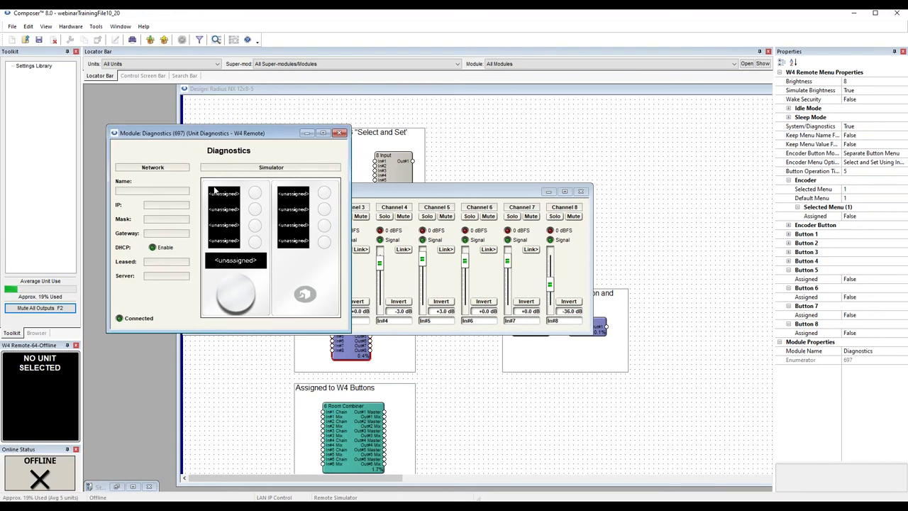
pyautogui.rightClick(290, 264)
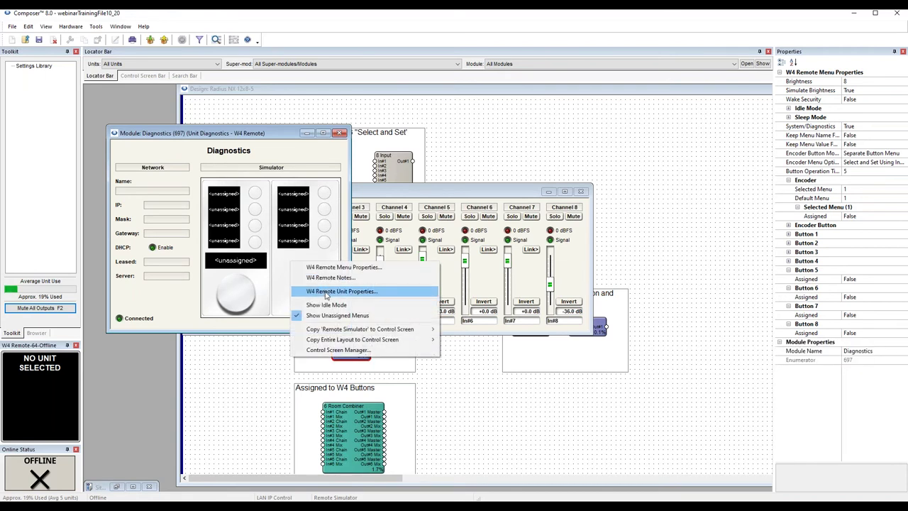
pyautogui.click(323, 290)
pyautogui.moveTo(474, 299); pyautogui.dragTo(370, 202)
pyautogui.click(457, 298)
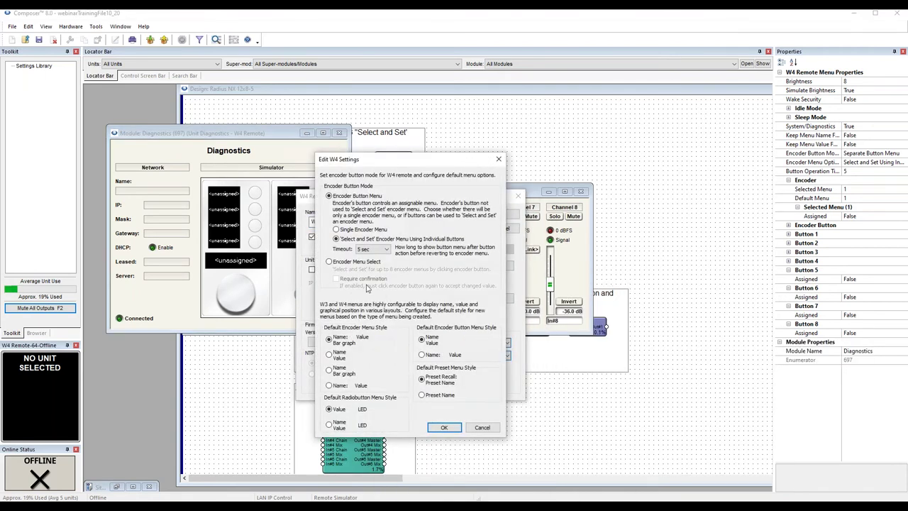
pyautogui.click(329, 262)
pyautogui.click(446, 428)
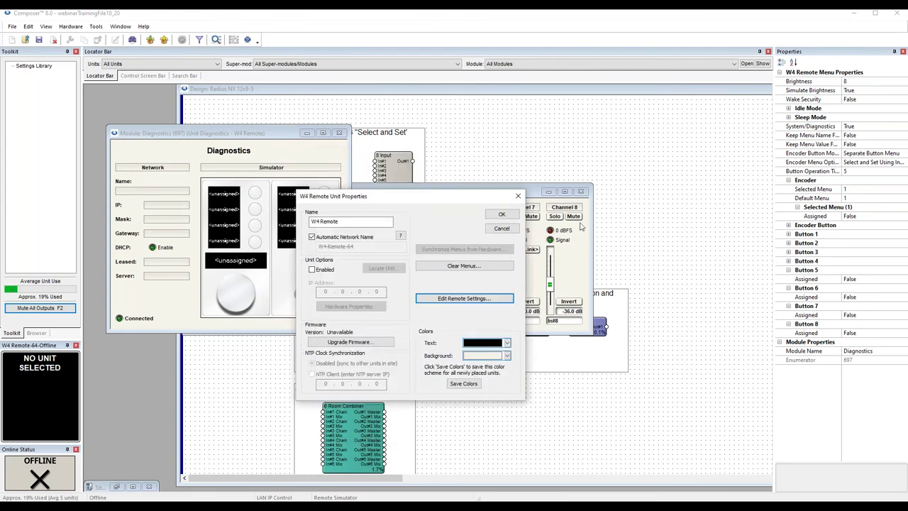
pyautogui.click(502, 214)
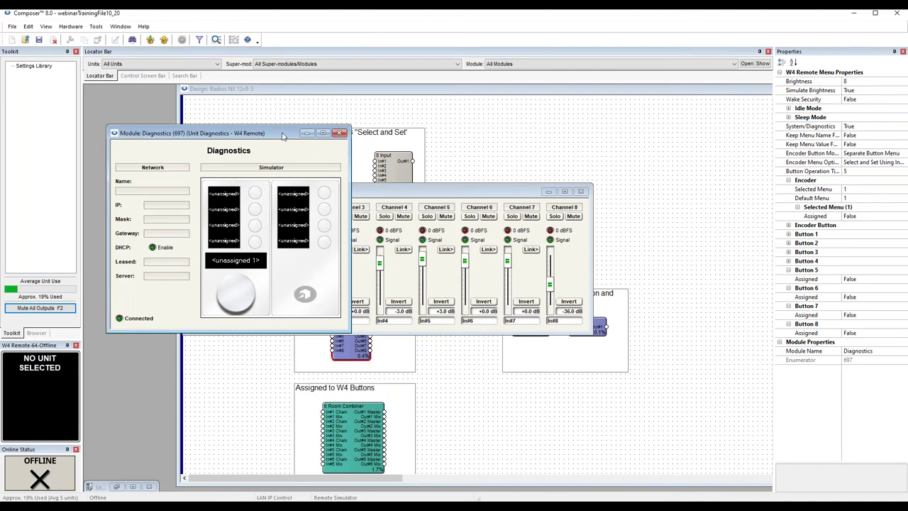
pyautogui.moveTo(282, 135); pyautogui.dragTo(241, 108)
pyautogui.moveTo(345, 193); pyautogui.dragTo(338, 294)
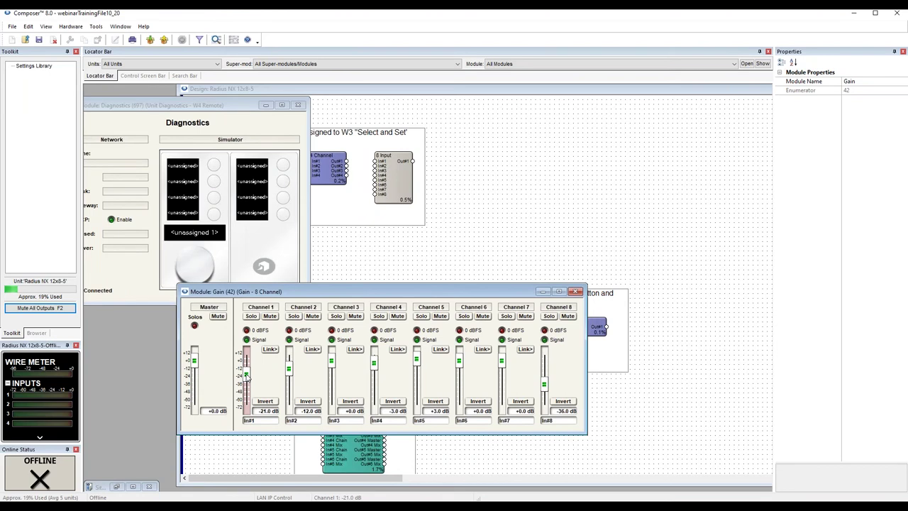
# - Set up Channel 1's gain fader for remote control on the W3 Remote's 'Gain1:' encoder menu with an auto-assigned control number
pyautogui.rightClick(246, 376)
pyautogui.click(302, 245)
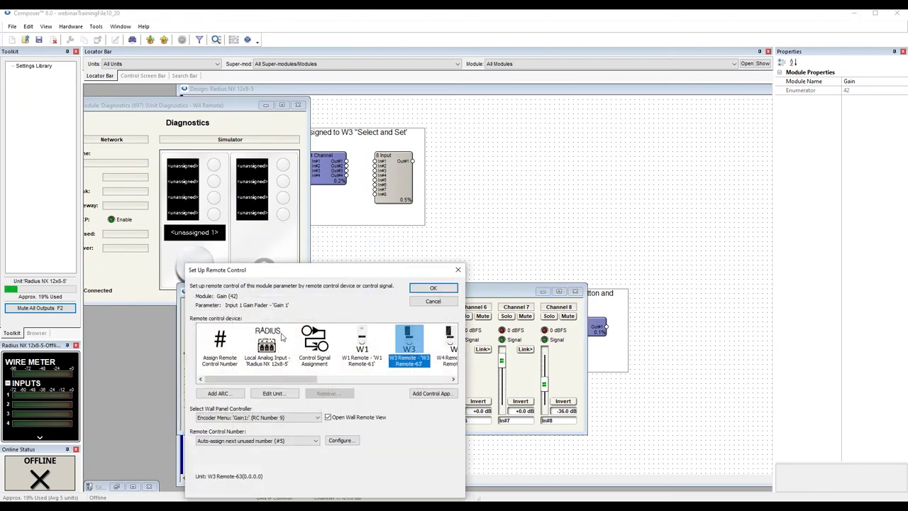
pyautogui.click(275, 419)
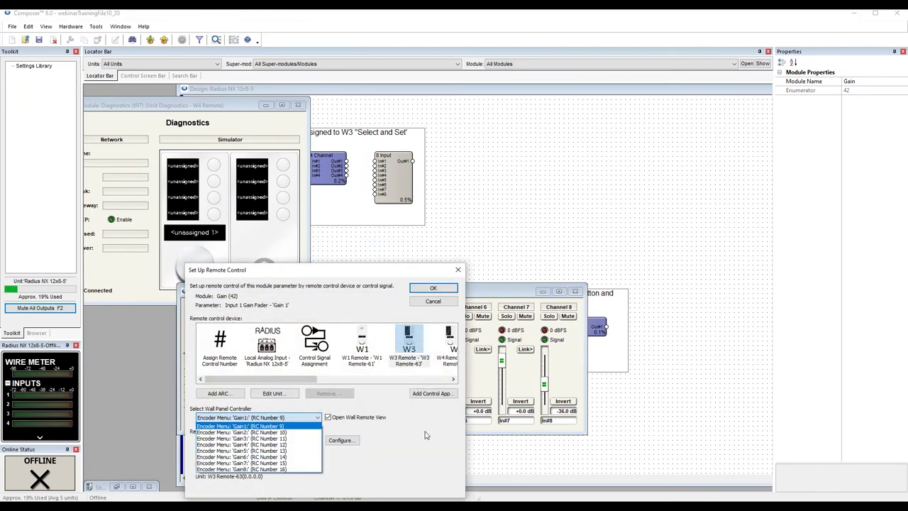
pyautogui.click(425, 435)
pyautogui.click(432, 287)
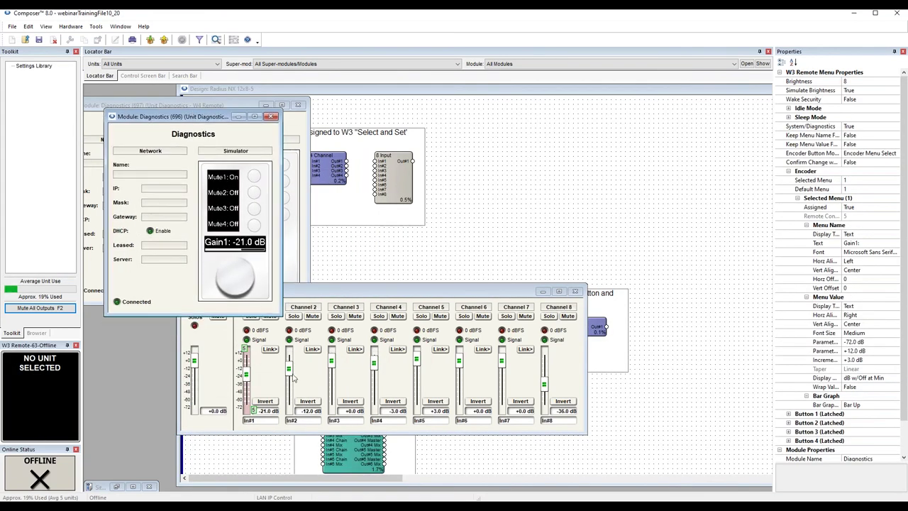
# - Set up the gain faders of Channels 2, 3 and 4 for remote control on the W3 Remote
pyautogui.rightClick(291, 367)
pyautogui.click(341, 237)
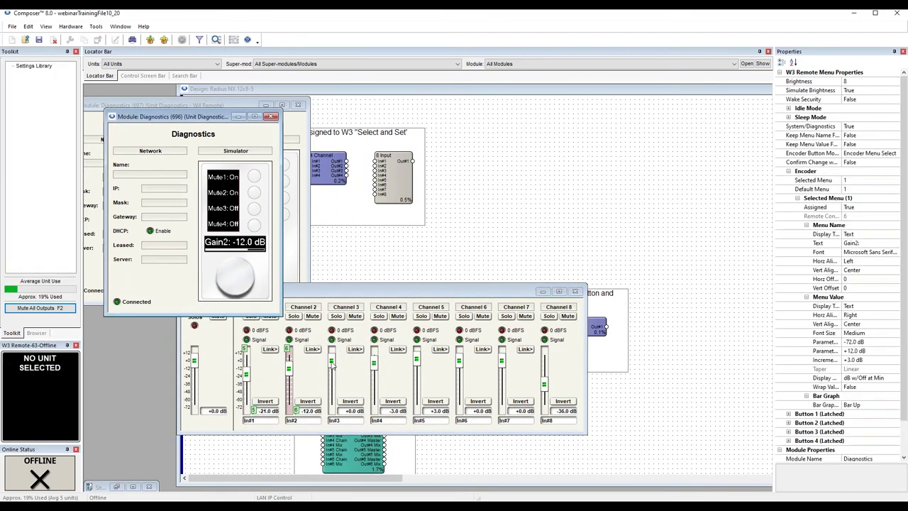
pyautogui.rightClick(330, 364)
pyautogui.click(355, 231)
pyautogui.rightClick(374, 357)
pyautogui.click(426, 228)
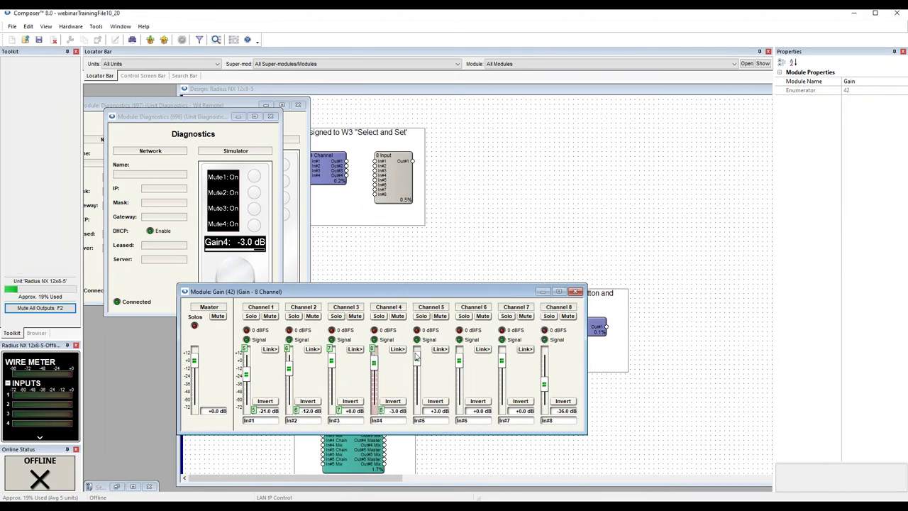
# - Set up the gain faders of Channels 5 to 8 for remote control on the W3 Remote
pyautogui.rightClick(417, 356)
pyautogui.click(458, 232)
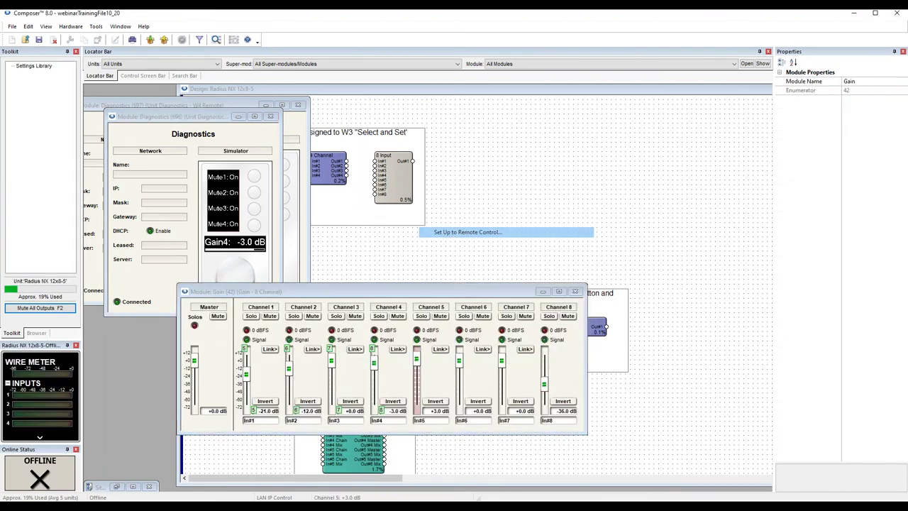
pyautogui.rightClick(459, 358)
pyautogui.click(496, 230)
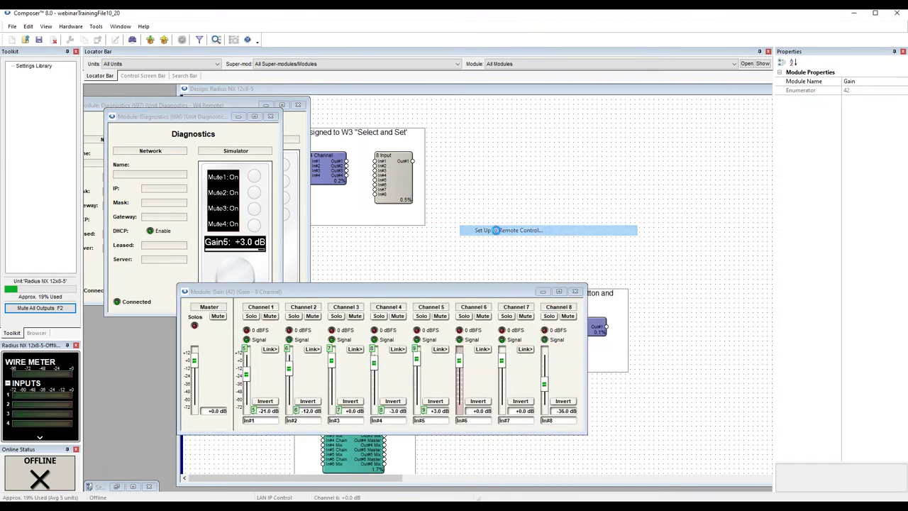
pyautogui.rightClick(502, 360)
pyautogui.click(525, 228)
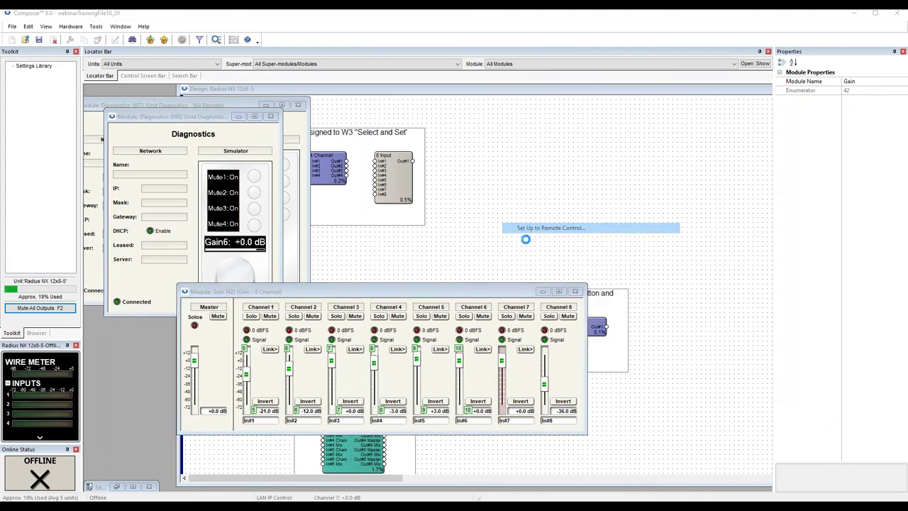
pyautogui.rightClick(544, 383)
pyautogui.click(571, 254)
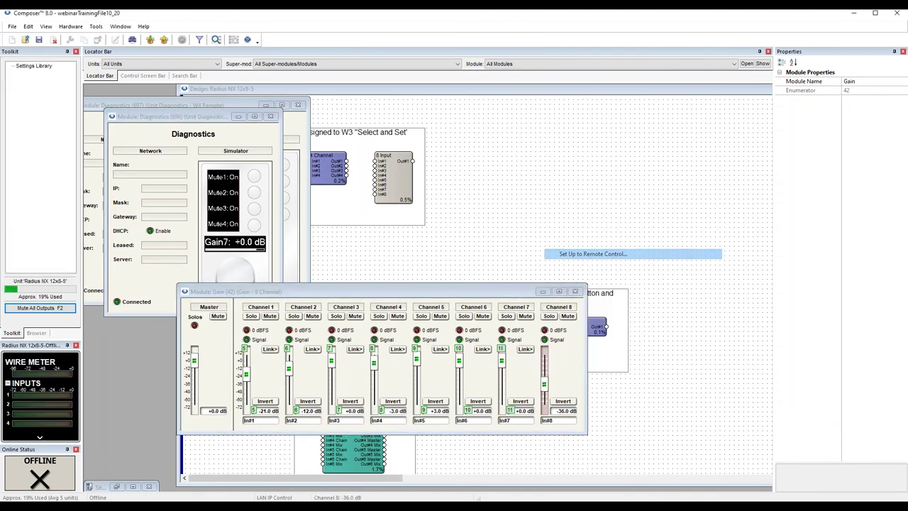
# - Dismiss the W3 Remote's Diagnostics window and bring the W4 Remote's Diagnostics window fully into view
pyautogui.moveTo(425, 296); pyautogui.dragTo(369, 275)
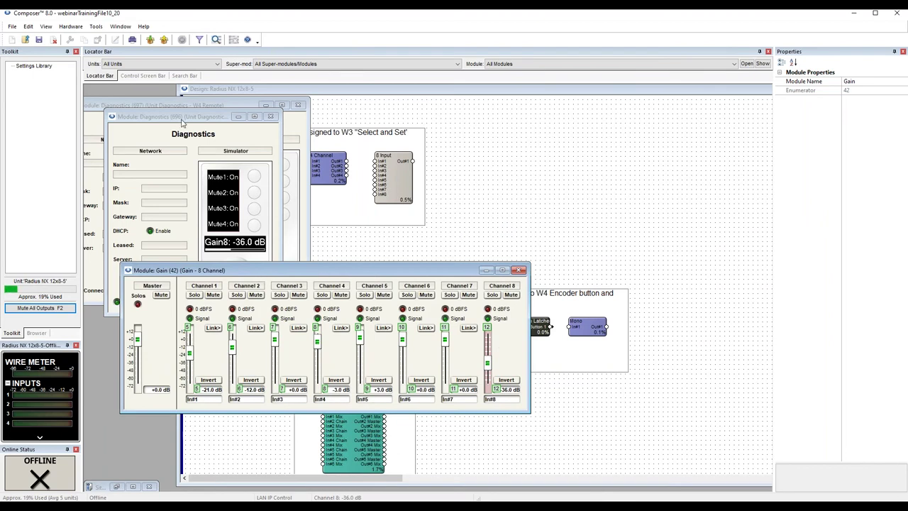
pyautogui.click(291, 135)
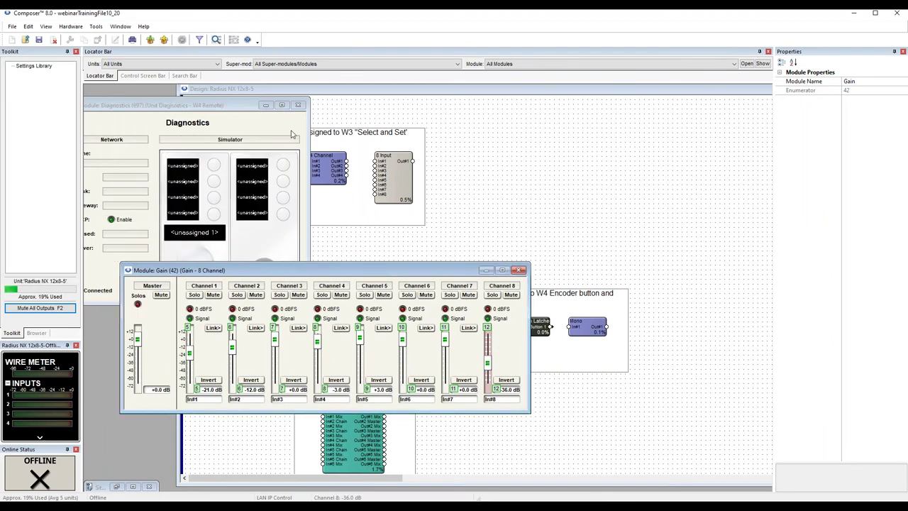
pyautogui.moveTo(196, 108); pyautogui.dragTo(215, 109)
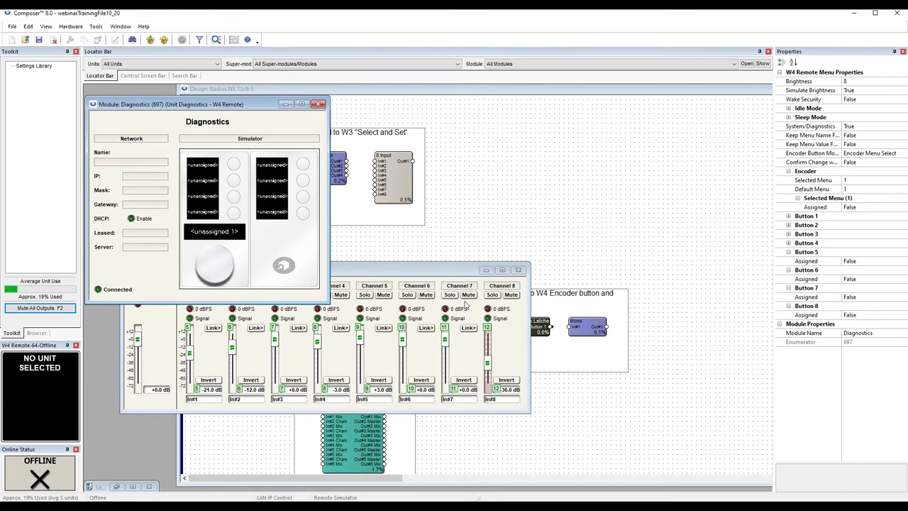
# - Remove the control numbers of Input 1 to 8 Gain Faders in the Remote Control Manager
pyautogui.click(98, 29)
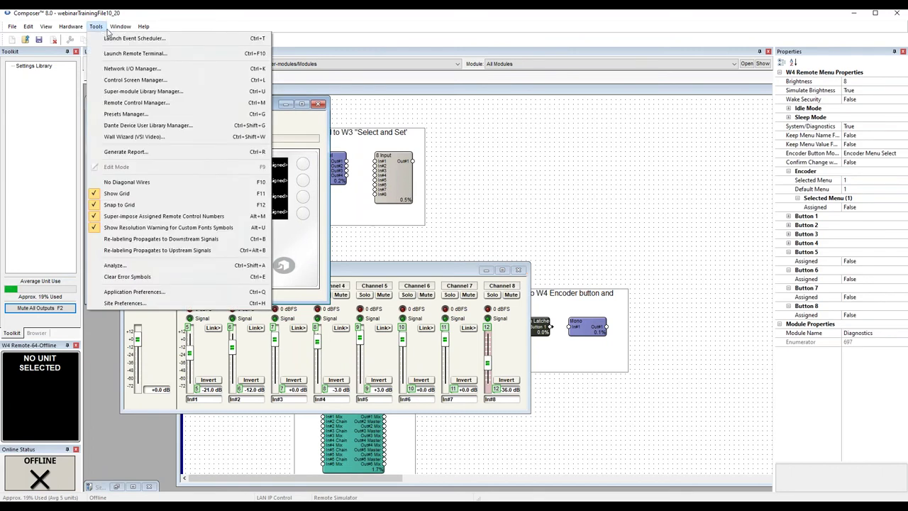
pyautogui.click(132, 105)
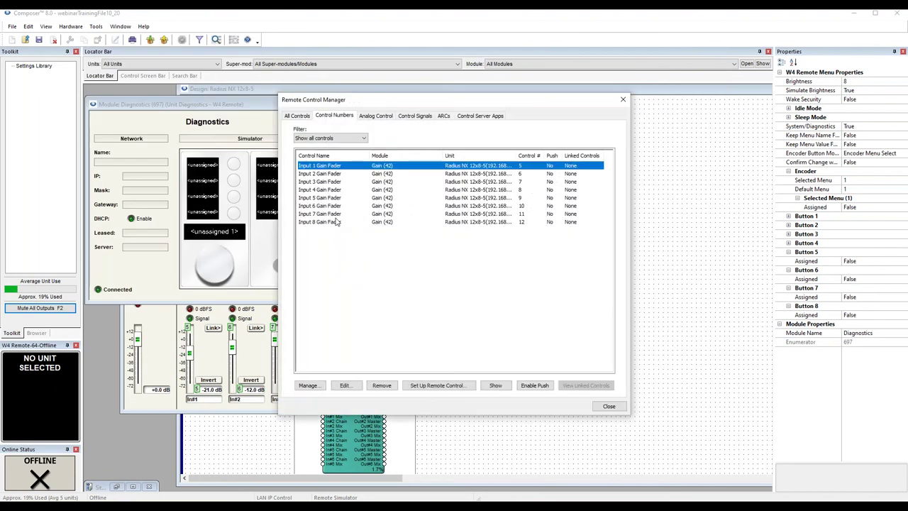
pyautogui.keyDown('shift'); pyautogui.click(337, 222); pyautogui.keyUp('shift')
pyautogui.click(382, 385)
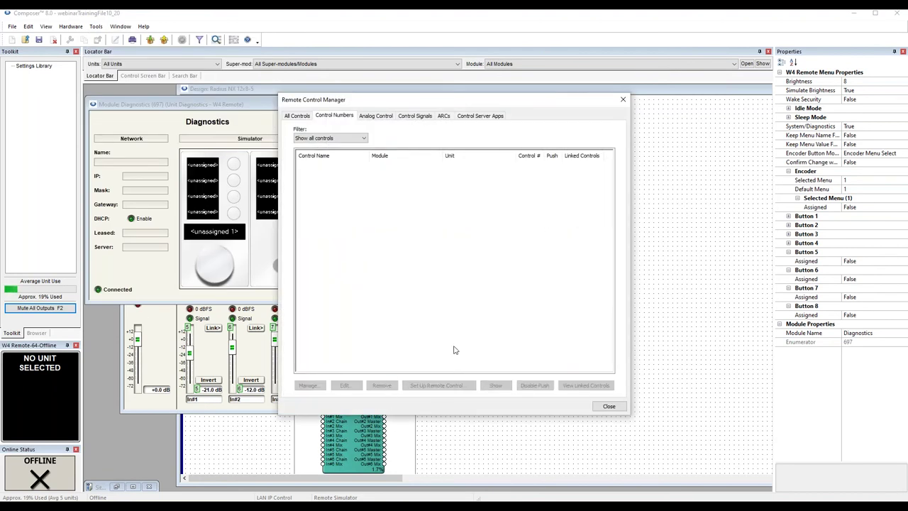
pyautogui.moveTo(470, 105); pyautogui.dragTo(363, 99)
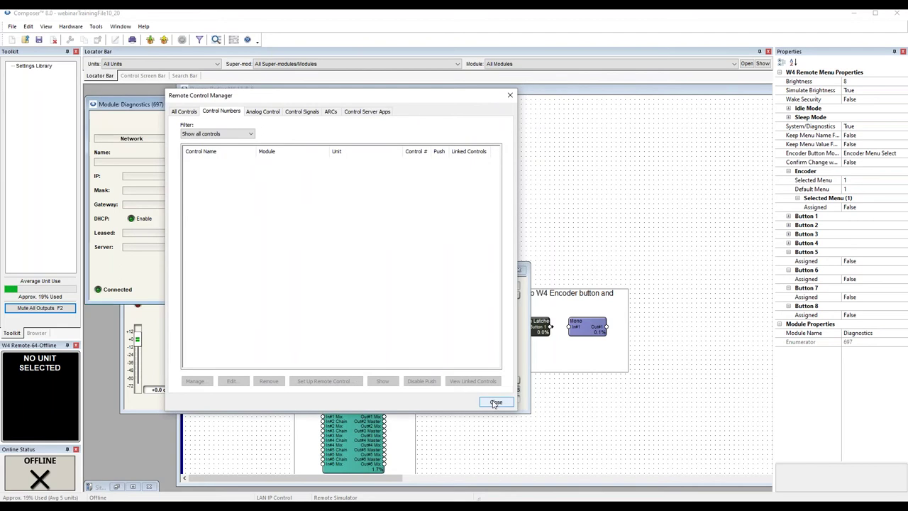
pyautogui.click(492, 401)
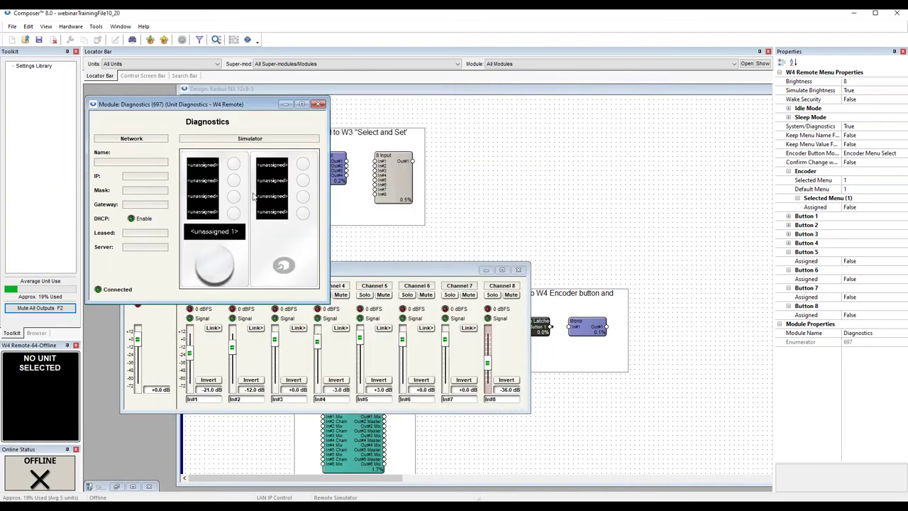
pyautogui.rightClick(259, 248)
pyautogui.click(282, 281)
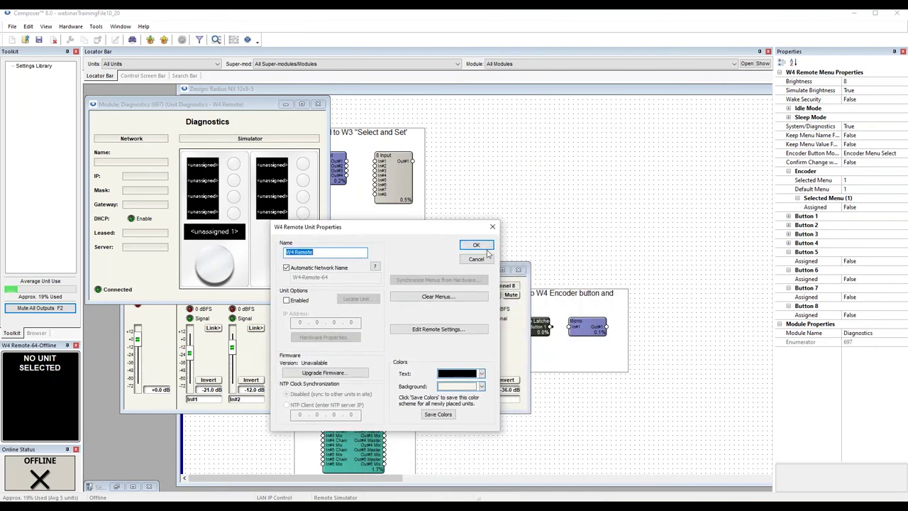
pyautogui.click(484, 247)
# - Set up Channel 1's gain fader for remote control on the W4 Remote as Encoder Menu #1 with an auto-assigned control number
pyautogui.rightClick(190, 353)
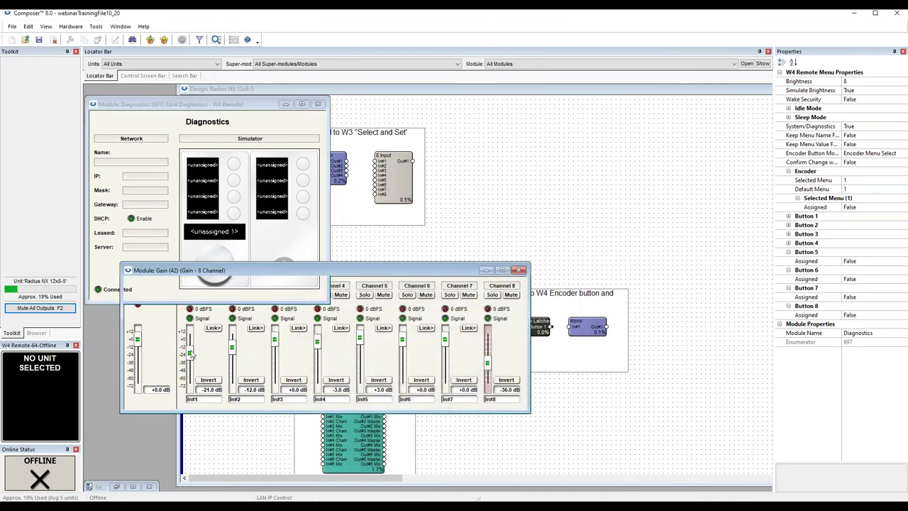
pyautogui.click(227, 368)
pyautogui.click(389, 353)
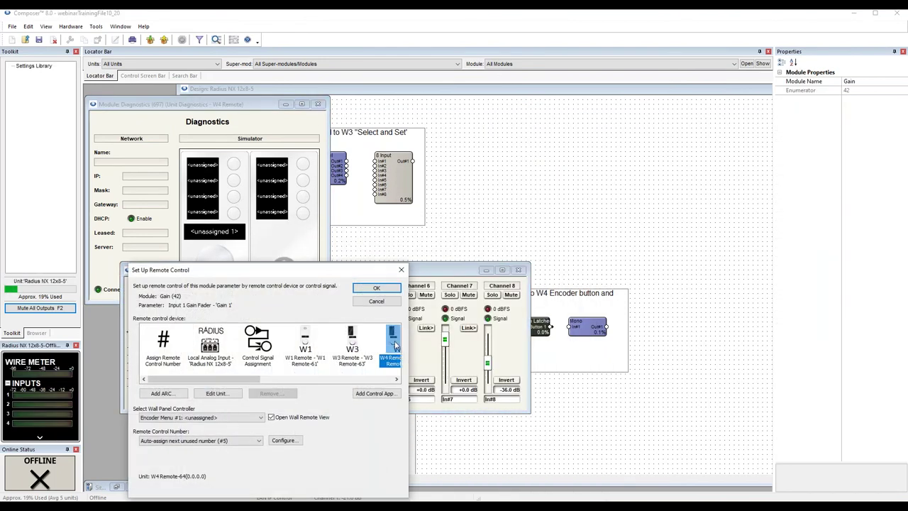
pyautogui.click(257, 417)
pyautogui.click(329, 422)
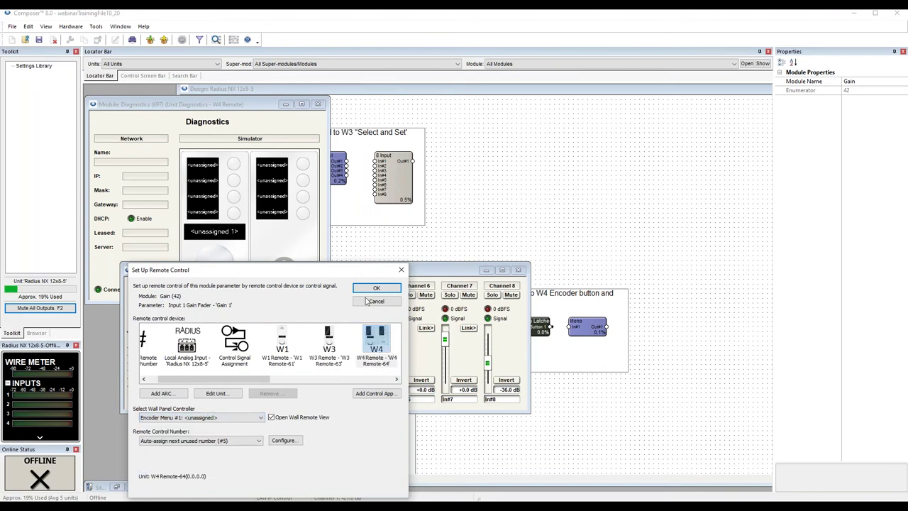
pyautogui.click(376, 287)
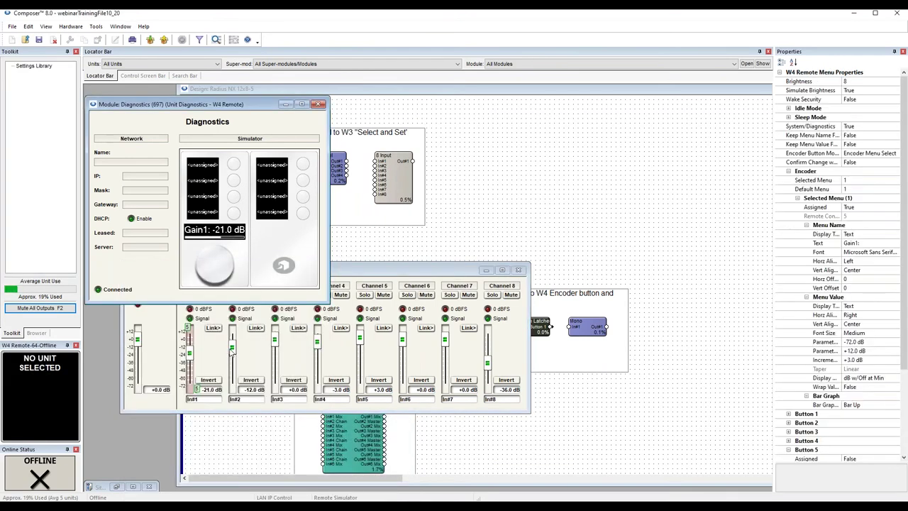
# - Set up the gain faders of Channels 2, 3 and 4 for remote control on the W4 Remote
pyautogui.rightClick(232, 349)
pyautogui.click(261, 369)
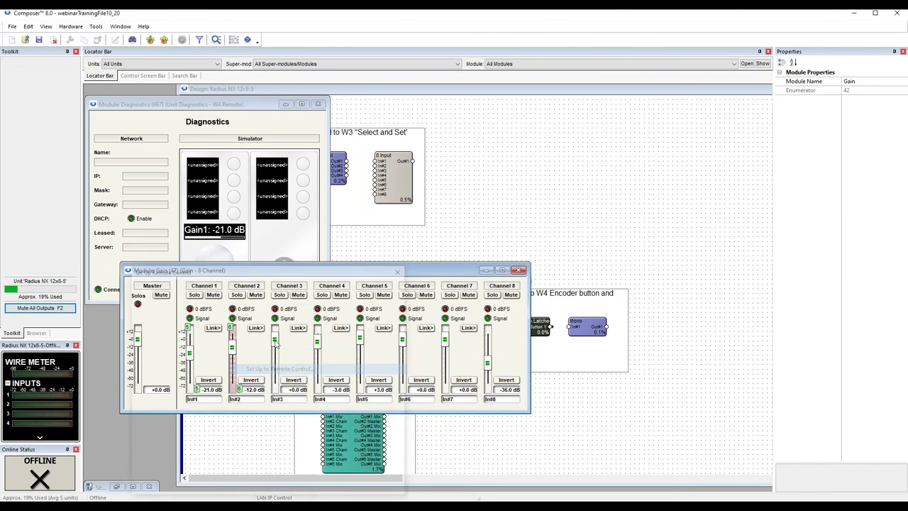
pyautogui.rightClick(275, 341)
pyautogui.press('Escape')
pyautogui.click(317, 346)
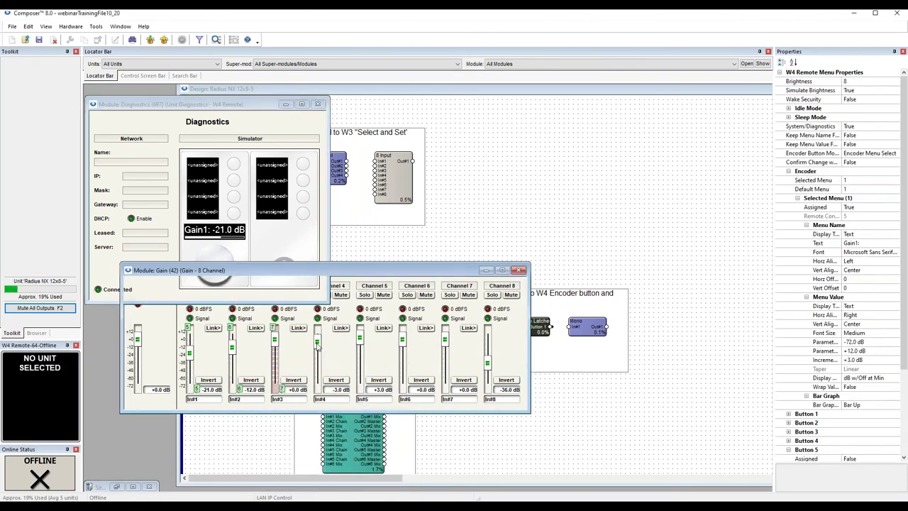
pyautogui.rightClick(317, 345)
pyautogui.click(355, 361)
# - Set up the gain faders of Channels 5 to 8 for remote control on the W4 Remote
pyautogui.rightClick(362, 347)
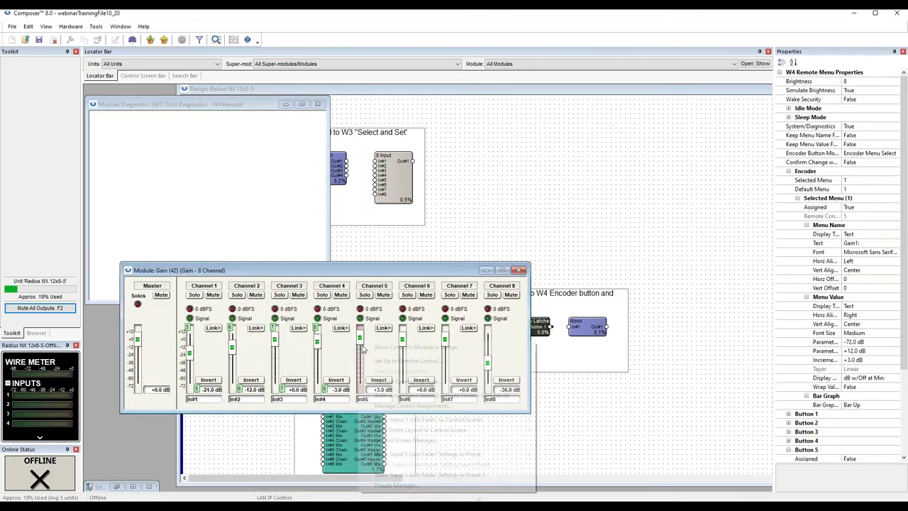
pyautogui.click(387, 360)
pyautogui.rightClick(403, 345)
pyautogui.click(439, 360)
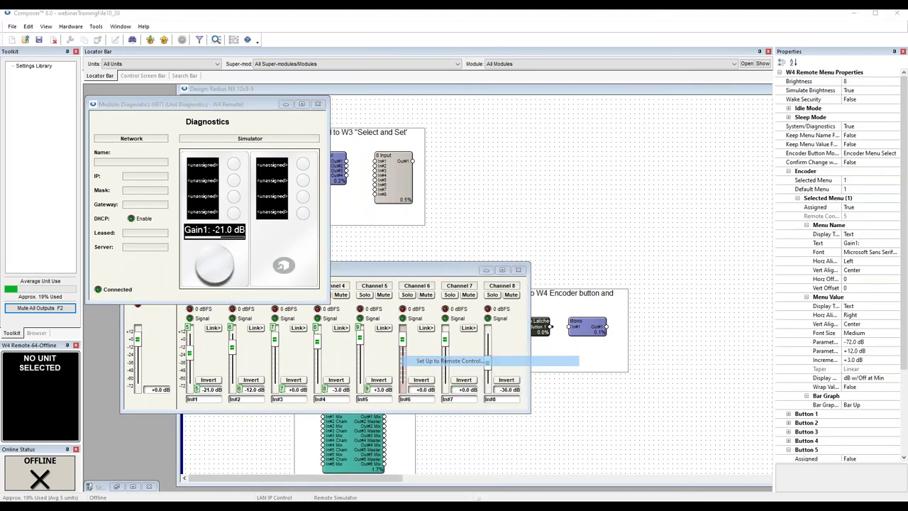
pyautogui.rightClick(447, 344)
pyautogui.click(482, 360)
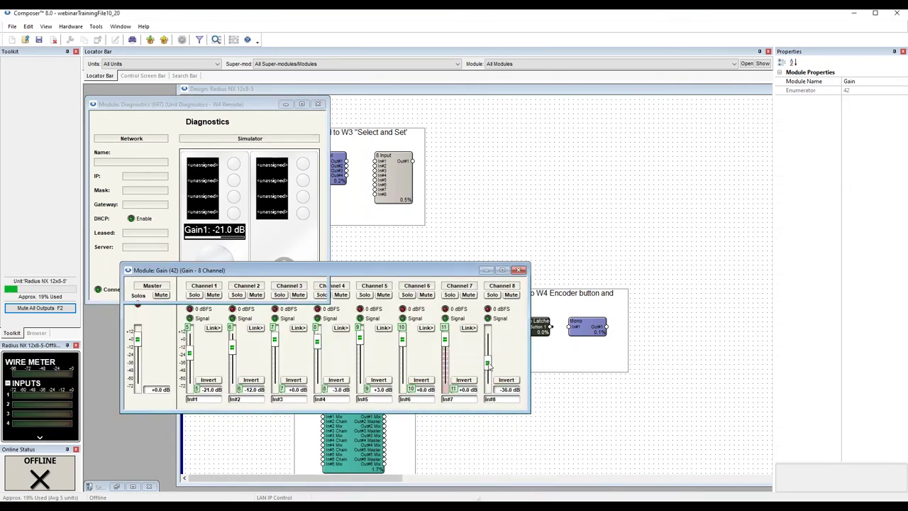
pyautogui.rightClick(487, 364)
pyautogui.click(539, 230)
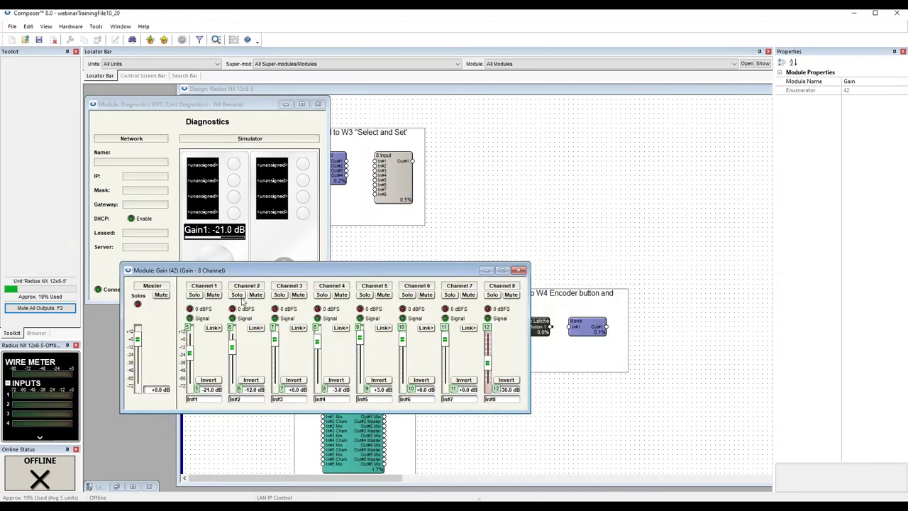
# - Set up Channel 1's mute button for remote control on the W4 Remote as Button Menu #1 with an auto-assigned control number
pyautogui.moveTo(376, 273); pyautogui.dragTo(397, 317)
pyautogui.rightClick(239, 343)
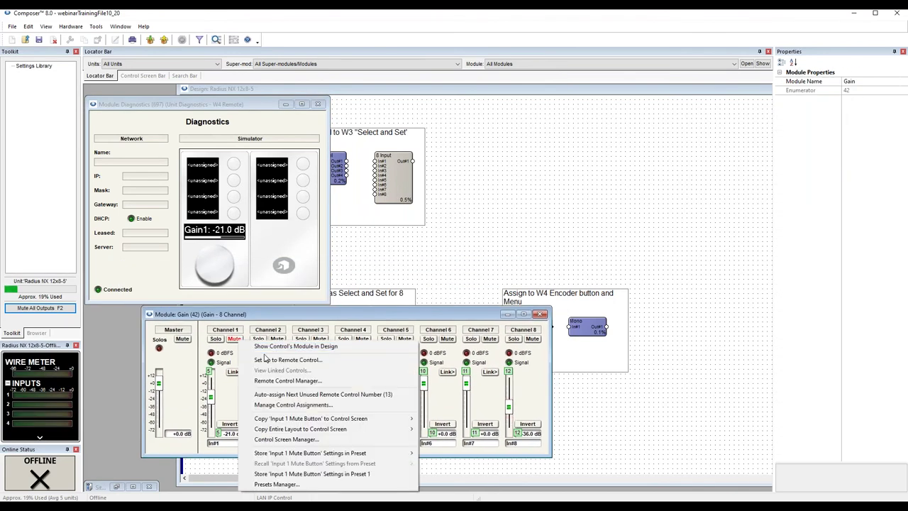
pyautogui.click(256, 360)
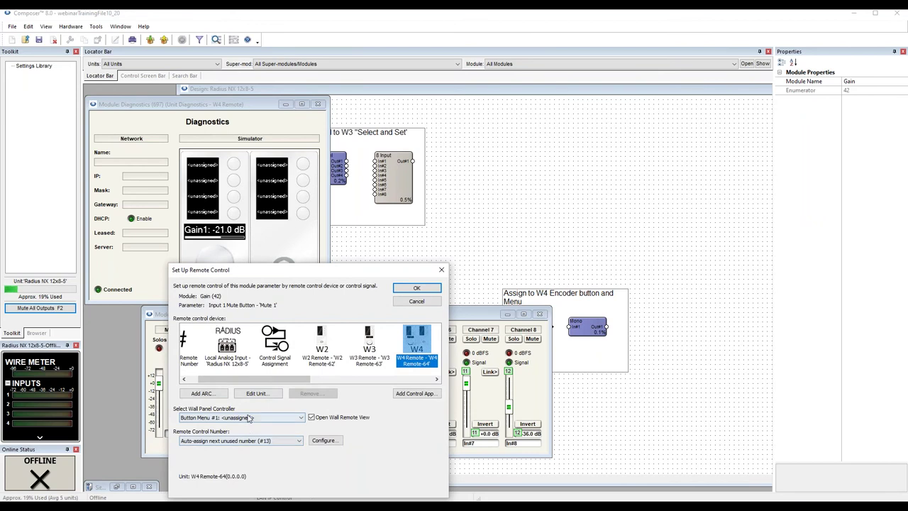
pyautogui.click(248, 417)
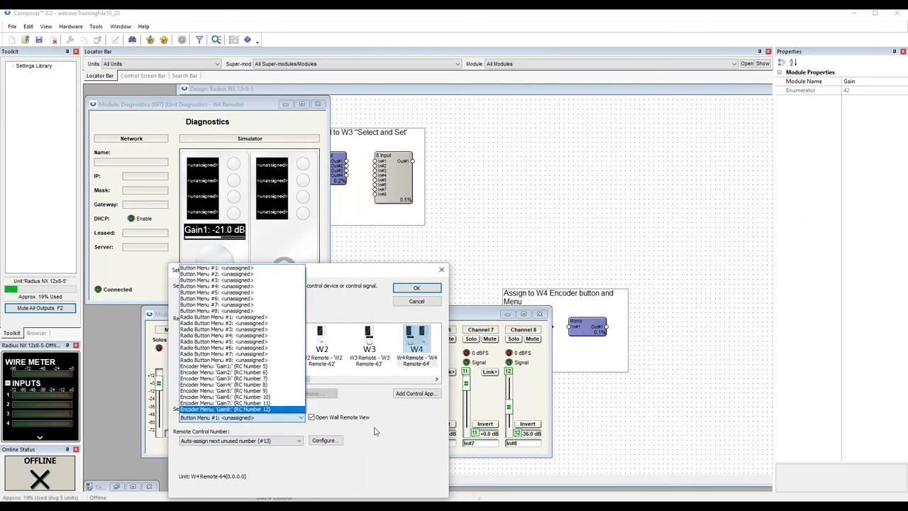
pyautogui.click(234, 269)
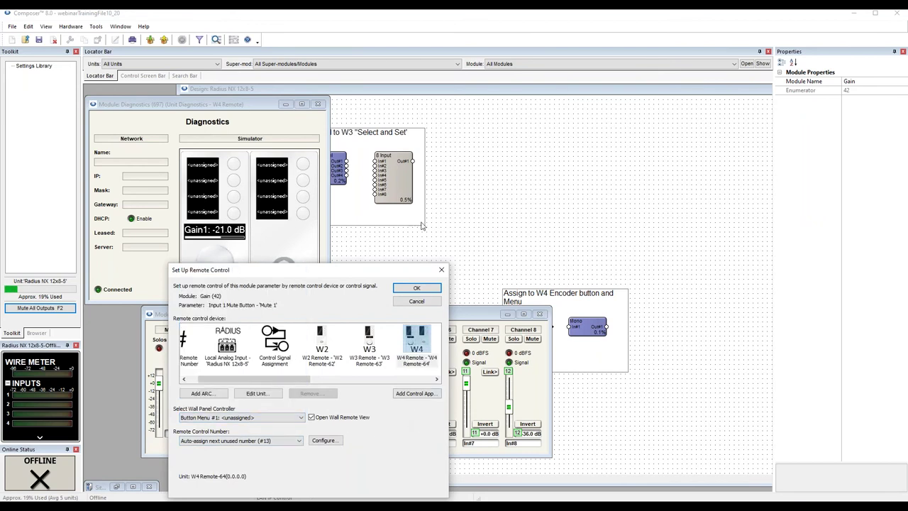
pyautogui.click(416, 288)
# - Set up the mute buttons of Channels 2, 3 and 4 for remote control on the W4 Remote
pyautogui.rightClick(278, 343)
pyautogui.click(319, 377)
pyautogui.rightClick(319, 341)
pyautogui.click(355, 357)
pyautogui.rightClick(363, 341)
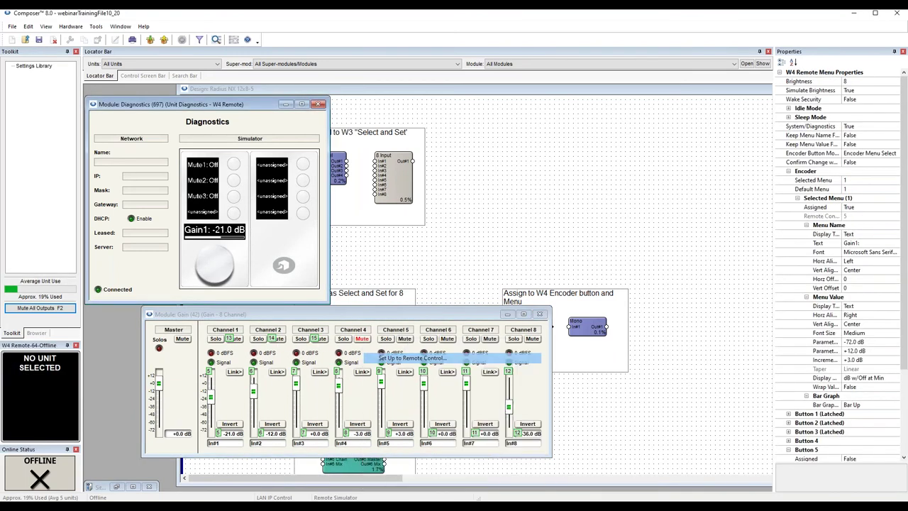
# - Set up the mute buttons of Channels 5 to 8 for remote control on the W4 Remote
pyautogui.rightClick(406, 341)
pyautogui.click(453, 359)
pyautogui.rightClick(448, 340)
pyautogui.click(491, 358)
pyautogui.rightClick(488, 340)
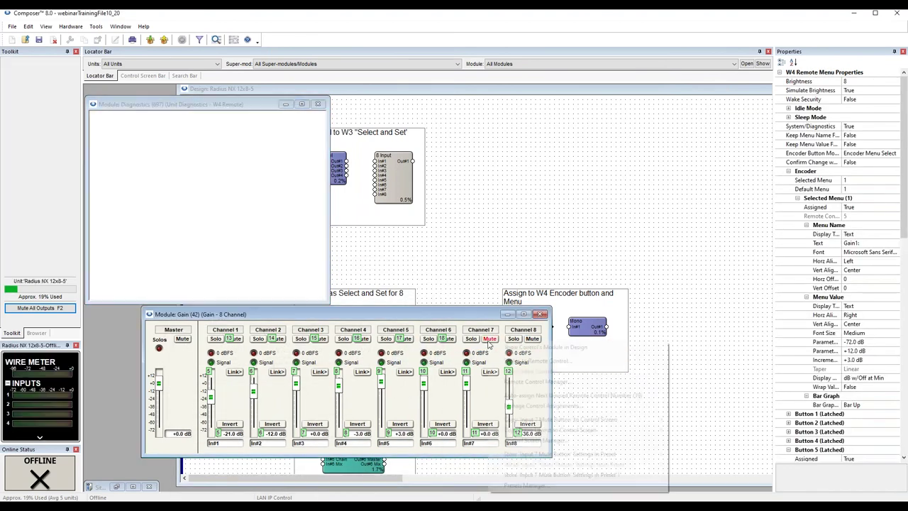
pyautogui.click(530, 359)
pyautogui.rightClick(533, 340)
pyautogui.click(576, 359)
pyautogui.click(402, 315)
pyautogui.moveTo(402, 314); pyautogui.dragTo(388, 324)
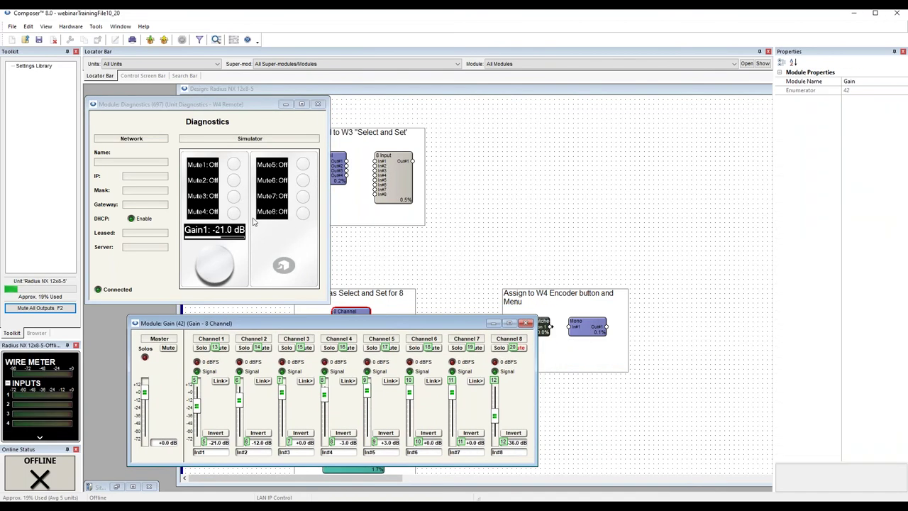
# - Turn on Mutes 1 to 4 in the W4 simulator, and set Gain2 to -9.0 dB and Gain3 to +3.0 dB with the encoder
pyautogui.moveTo(191, 104); pyautogui.dragTo(205, 103)
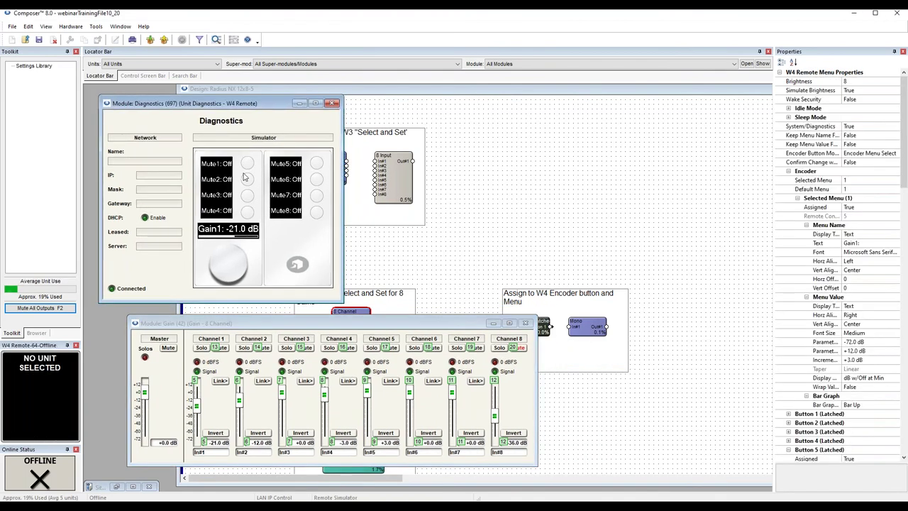
pyautogui.click(247, 163)
pyautogui.click(247, 179)
pyautogui.click(247, 195)
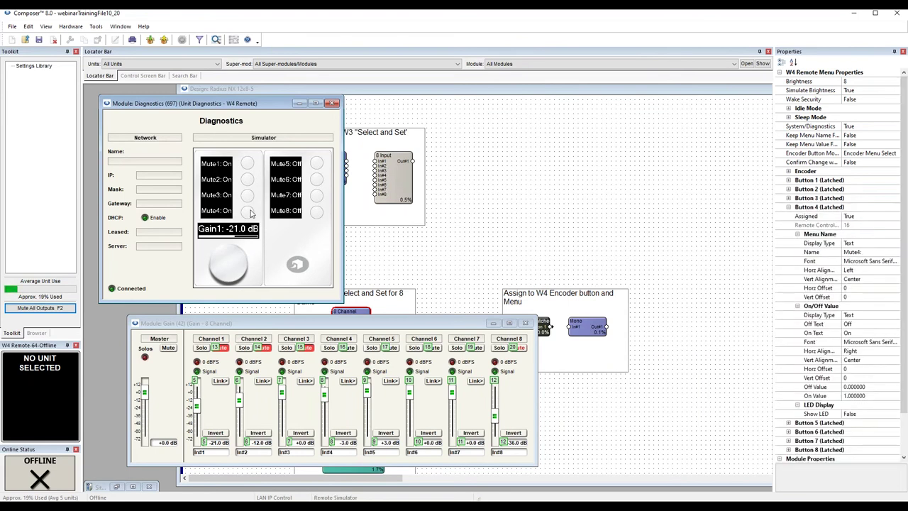
pyautogui.click(247, 210)
pyautogui.click(231, 259)
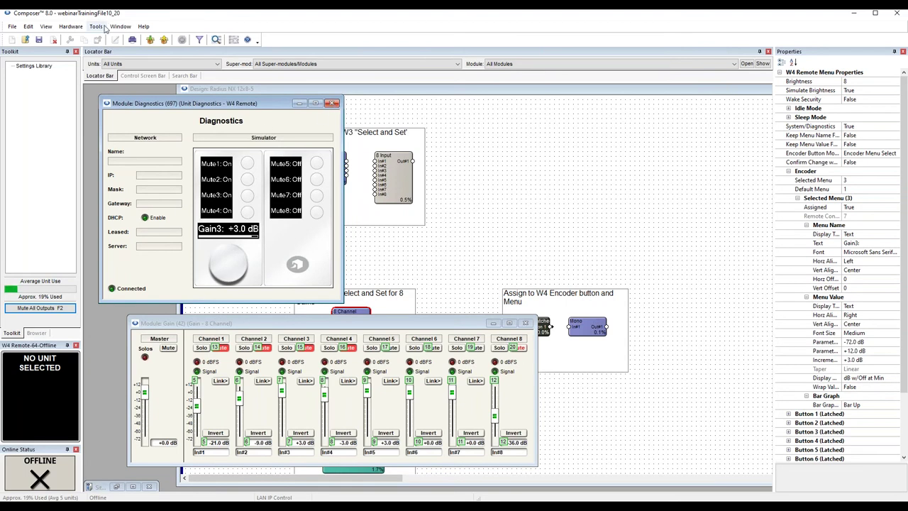
# - Remove the control numbers of all Input 1 to 8 Gain Faders and Mute Buttons in the Remote Control Manager
pyautogui.click(97, 26)
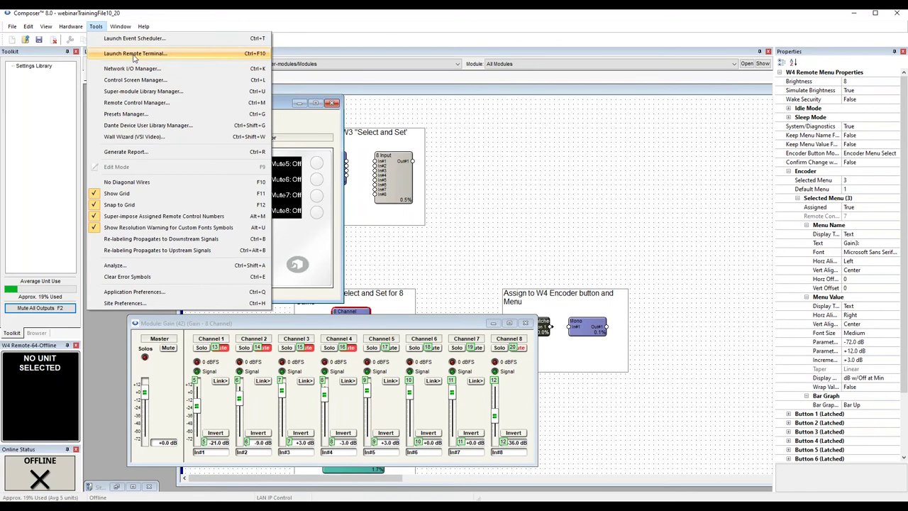
pyautogui.click(140, 103)
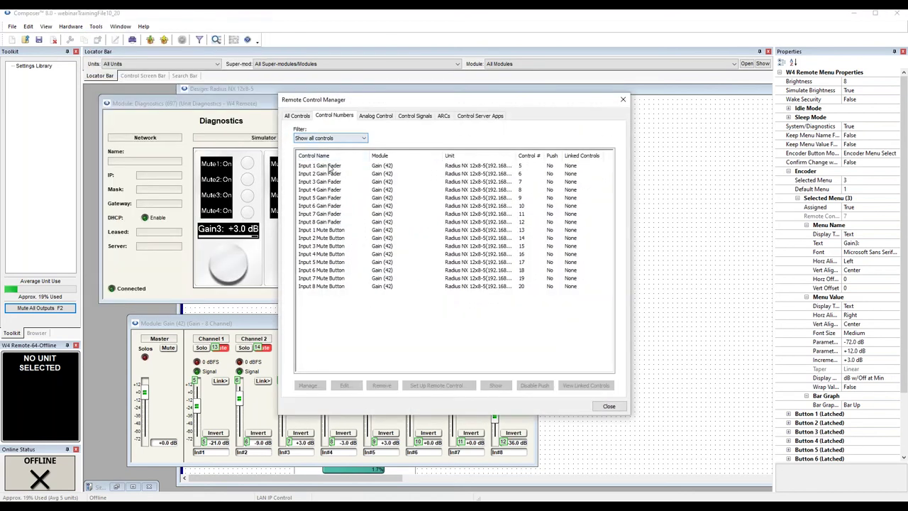
pyautogui.keyDown('shift'); pyautogui.click(323, 286); pyautogui.keyUp('shift')
pyautogui.click(381, 385)
pyautogui.moveTo(537, 93); pyautogui.dragTo(422, 97)
pyautogui.click(500, 100)
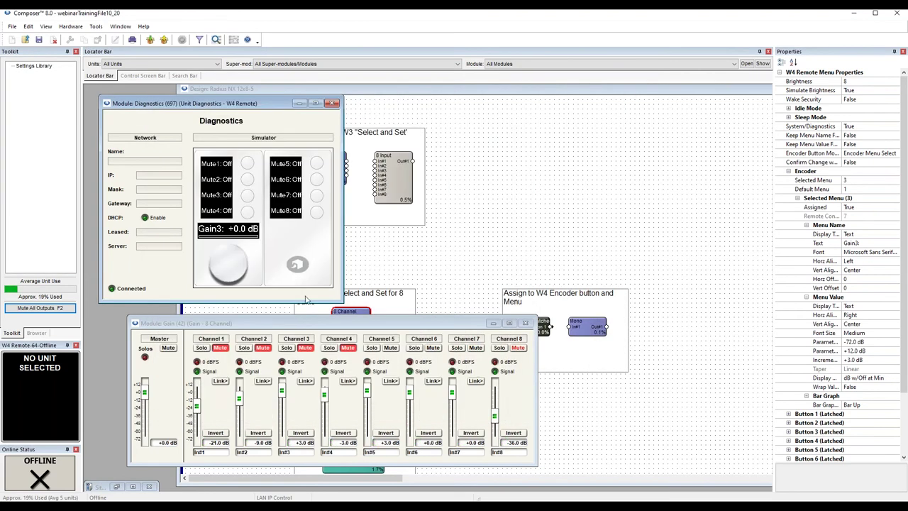
# - Clear all menus of the W4 Remote through its unit properties
pyautogui.rightClick(287, 243)
pyautogui.click(326, 266)
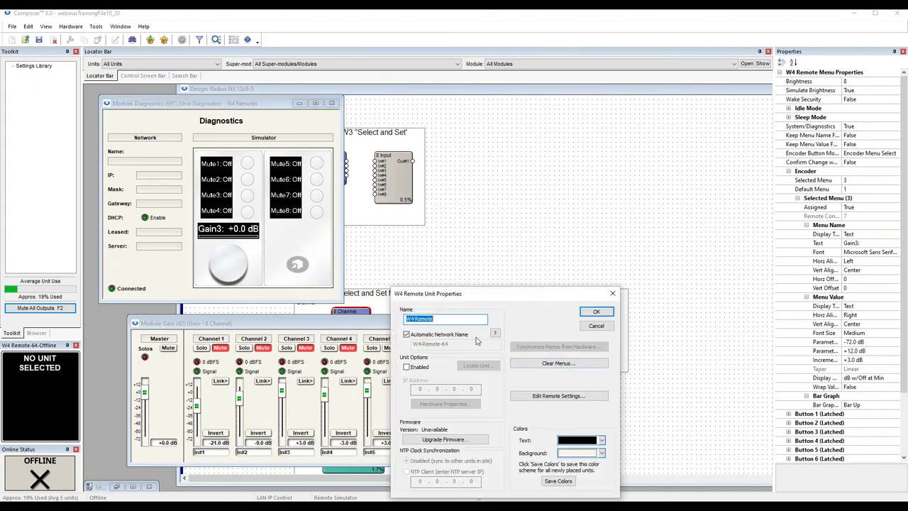
pyautogui.moveTo(540, 302); pyautogui.dragTo(448, 252)
pyautogui.click(466, 313)
pyautogui.click(450, 375)
pyautogui.click(468, 368)
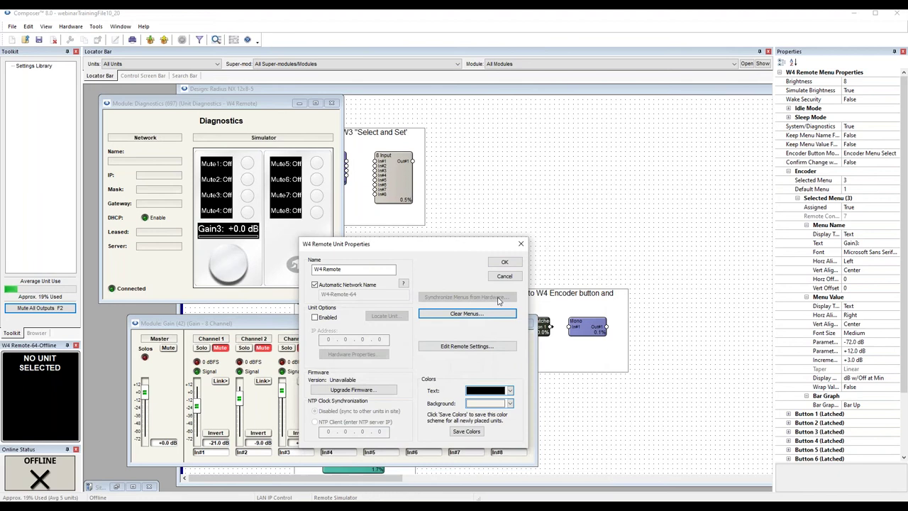
pyautogui.click(505, 263)
# - Set the W4 Remote's encoder button mode to Encoder Button Menu with 'Select and Set' Encoder Menu Using Individual Buttons
pyautogui.rightClick(277, 245)
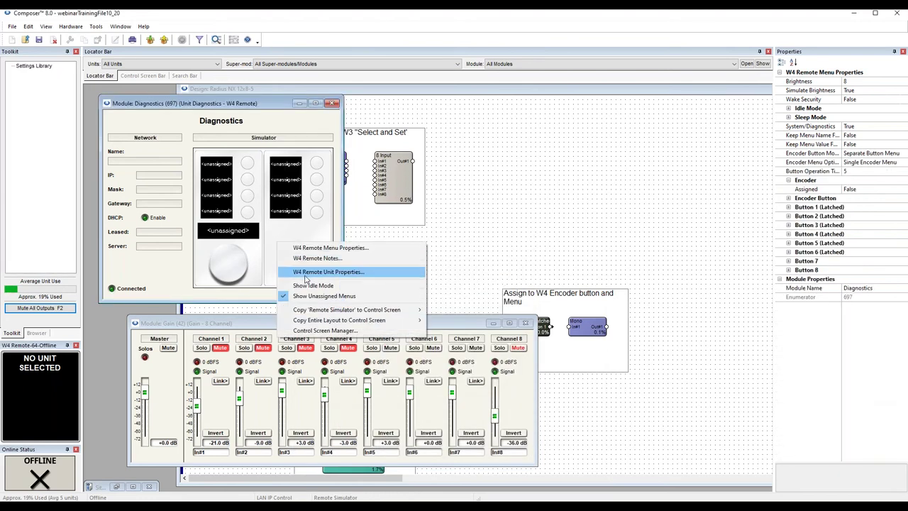
pyautogui.click(305, 274)
pyautogui.moveTo(509, 298); pyautogui.dragTo(238, 185)
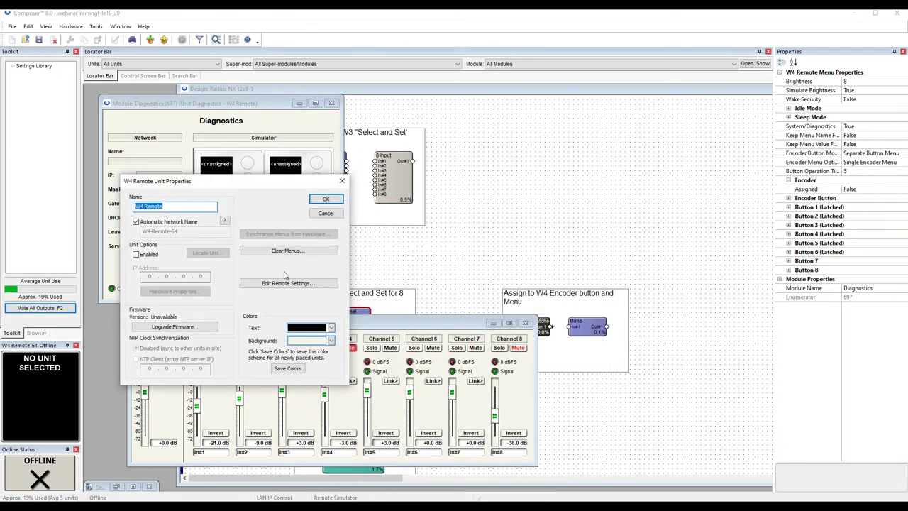
pyautogui.click(291, 284)
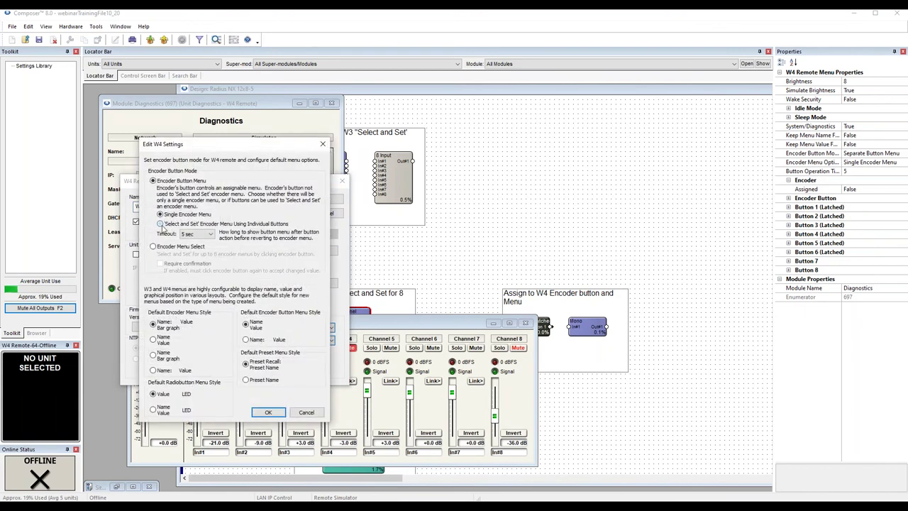
pyautogui.click(268, 412)
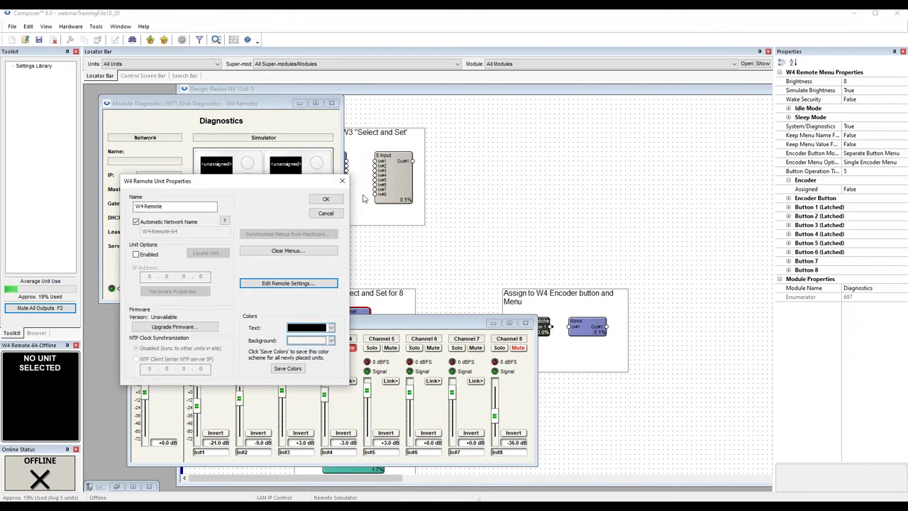
pyautogui.click(325, 200)
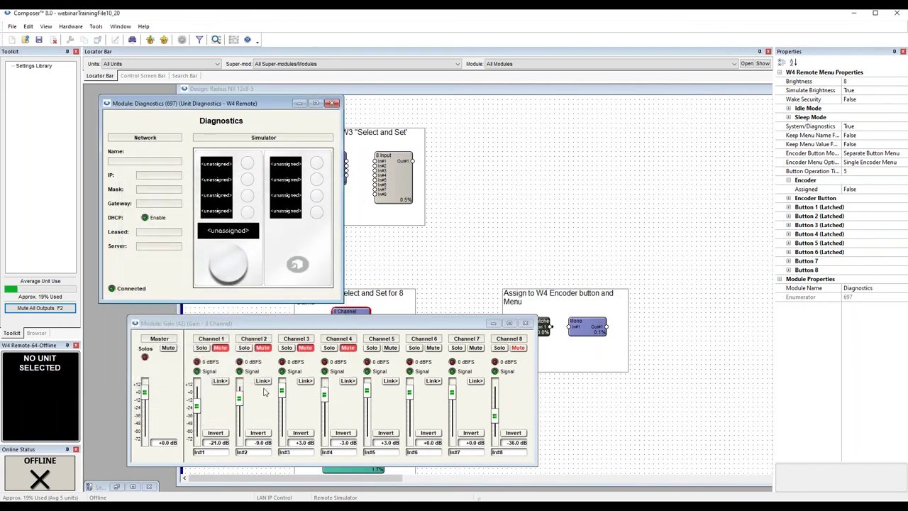
# - Set up Channel 1's gain fader on the W4 Remote as Select and Set Menu #1 with an auto-assigned control number
pyautogui.rightClick(197, 408)
pyautogui.click(247, 282)
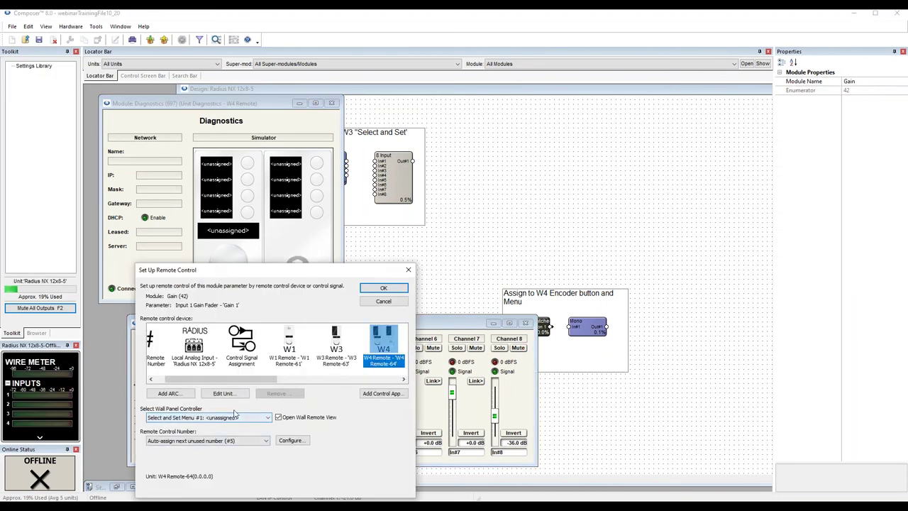
pyautogui.click(234, 417)
pyautogui.click(368, 383)
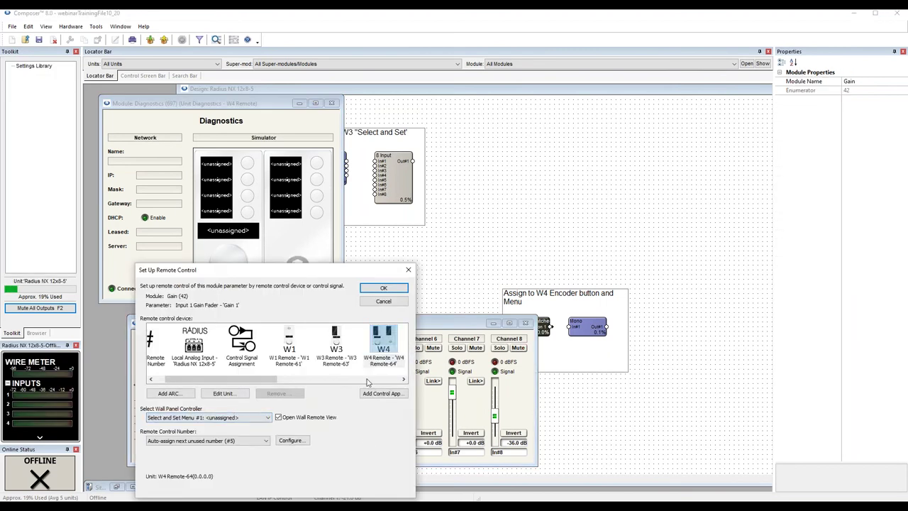
pyautogui.click(372, 289)
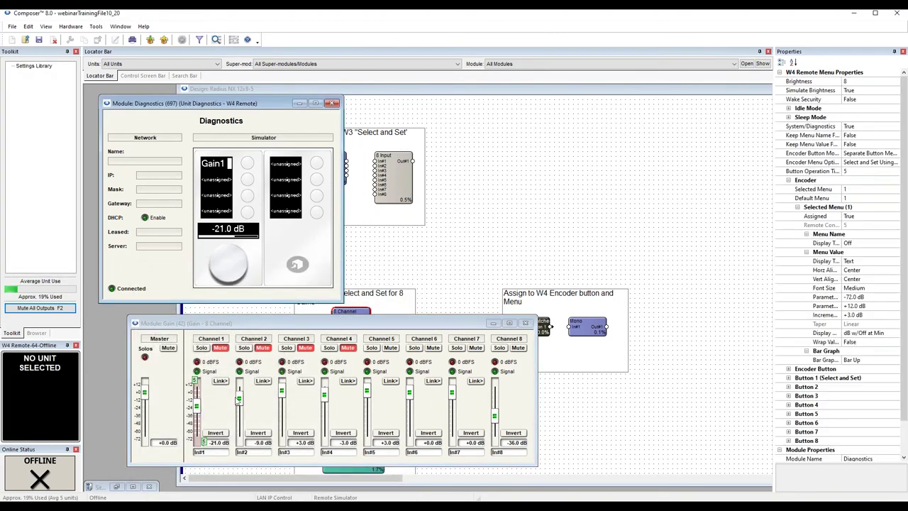
# - Set up the gain faders of Channels 2, 3 and 4 on the W4 Remote as select-and-set menus
pyautogui.rightClick(238, 399)
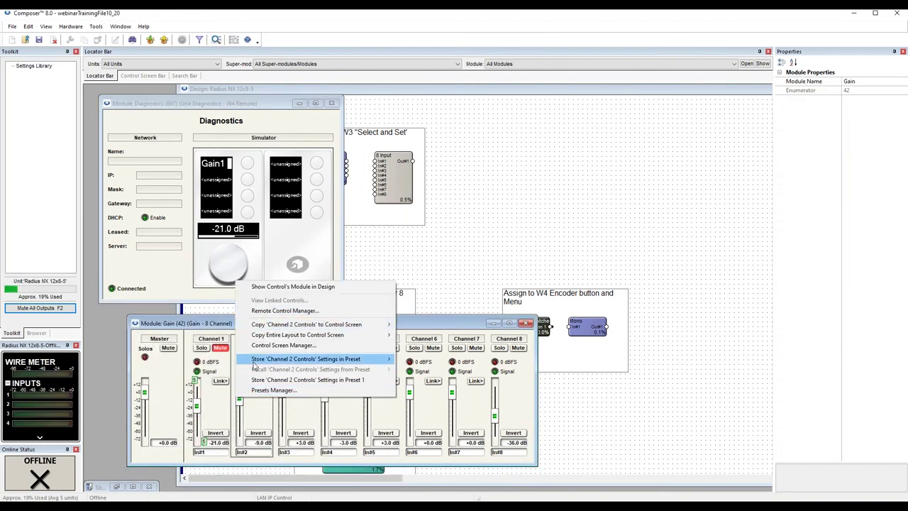
pyautogui.rightClick(239, 403)
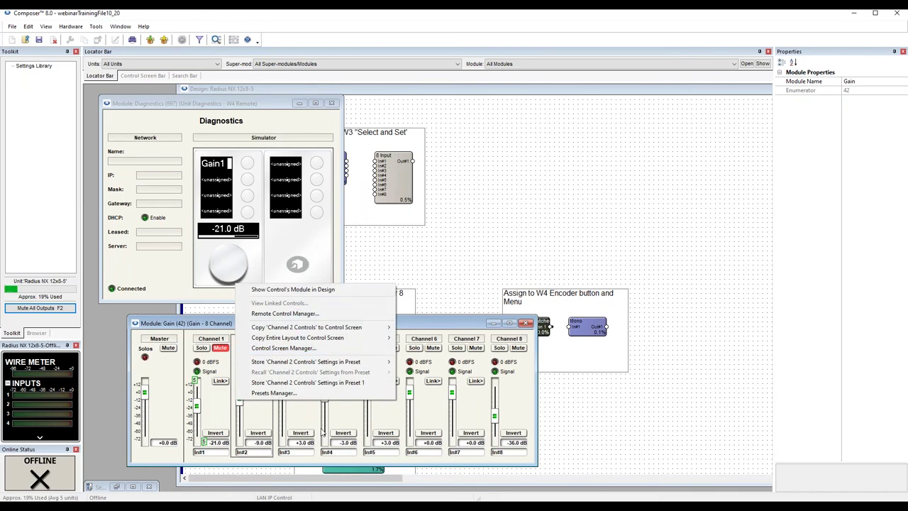
pyautogui.press('Escape')
pyautogui.rightClick(239, 405)
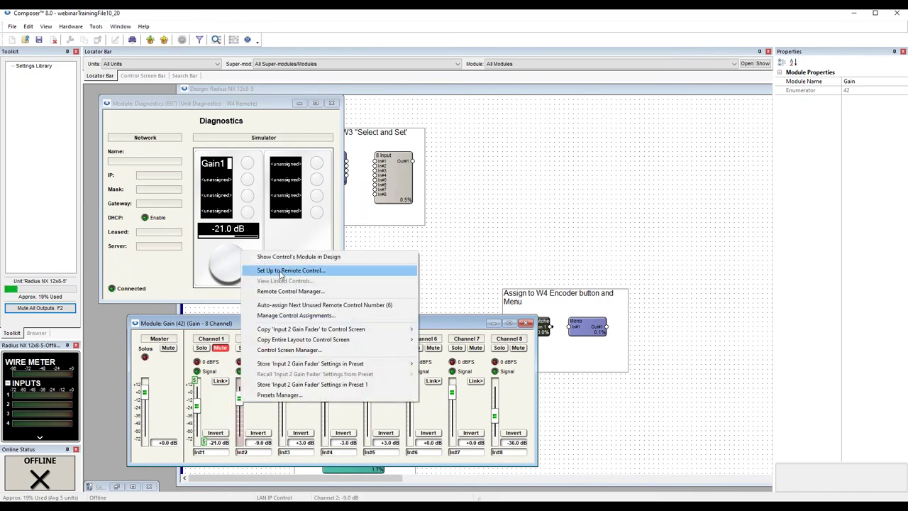
pyautogui.click(306, 271)
pyautogui.rightClick(283, 398)
pyautogui.click(305, 260)
pyautogui.rightClick(324, 402)
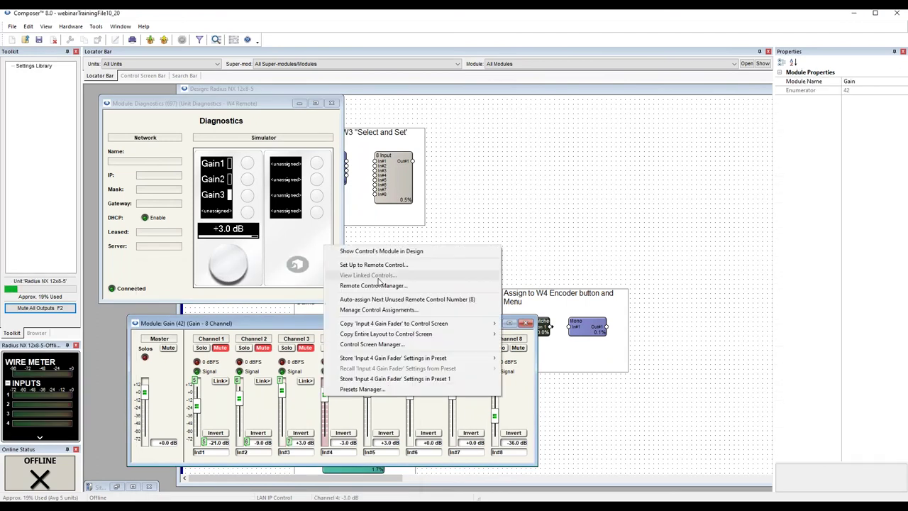
pyautogui.click(363, 265)
# - Set up the gain faders of Channels 5 to 8 on the W4 Remote as select-and-set menus
pyautogui.rightClick(366, 395)
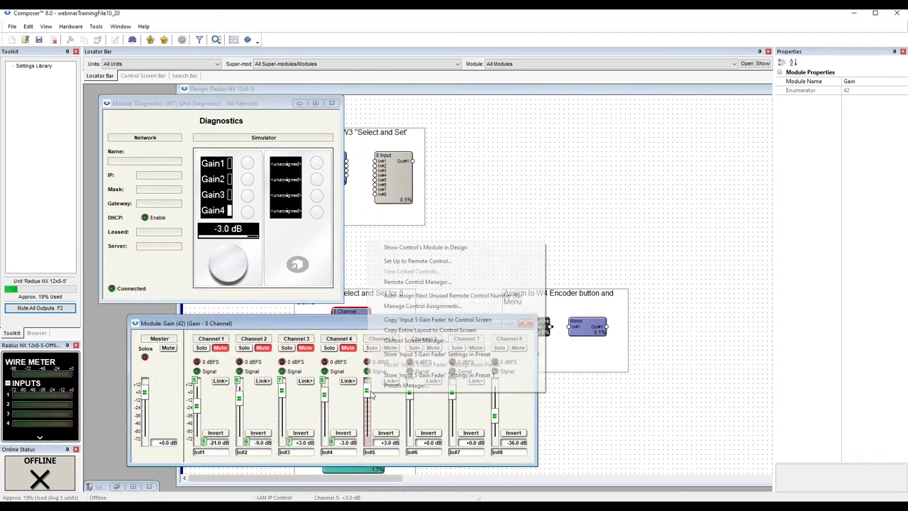
pyautogui.click(418, 260)
pyautogui.rightClick(409, 397)
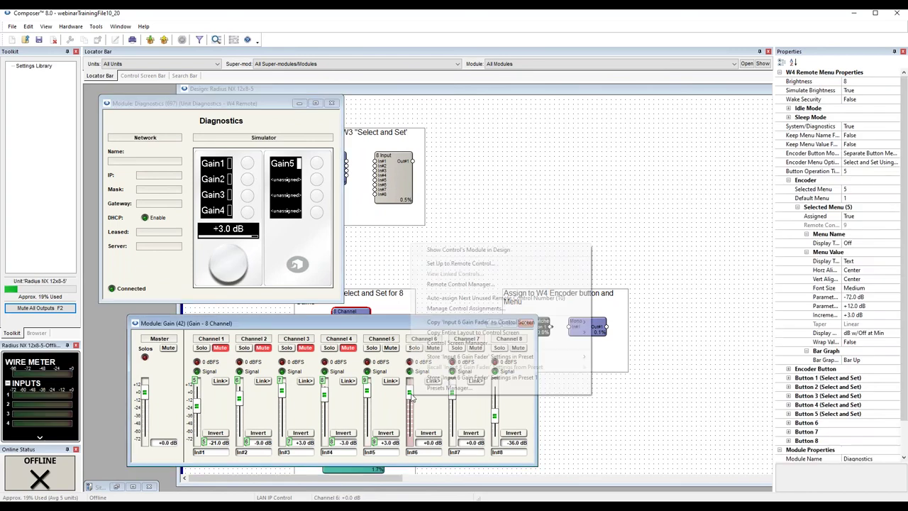
pyautogui.click(454, 263)
pyautogui.rightClick(452, 396)
pyautogui.click(483, 263)
pyautogui.rightClick(495, 413)
pyautogui.click(525, 278)
# - Select the gains one after another with the W4 simulator's individual buttons, ending on Gain8, and set it to -39.0 dB with the encoder
pyautogui.click(246, 164)
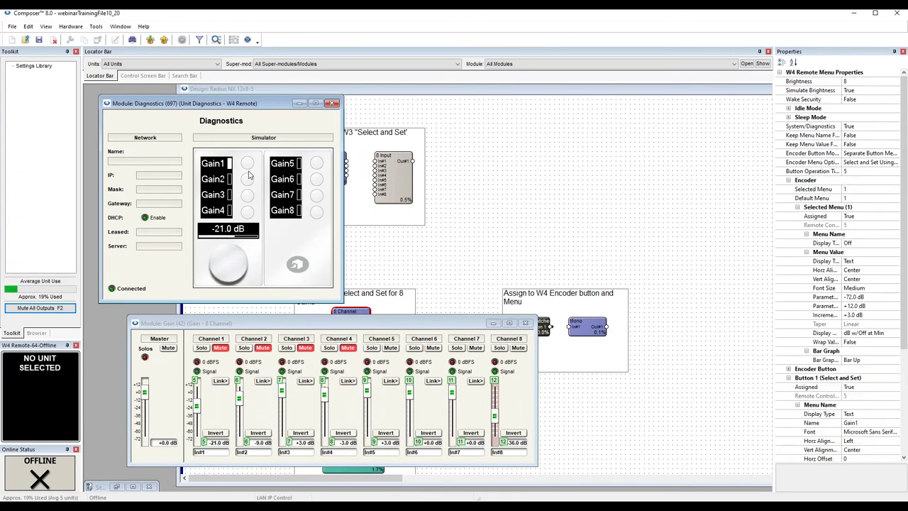
pyautogui.click(247, 193)
pyautogui.click(248, 213)
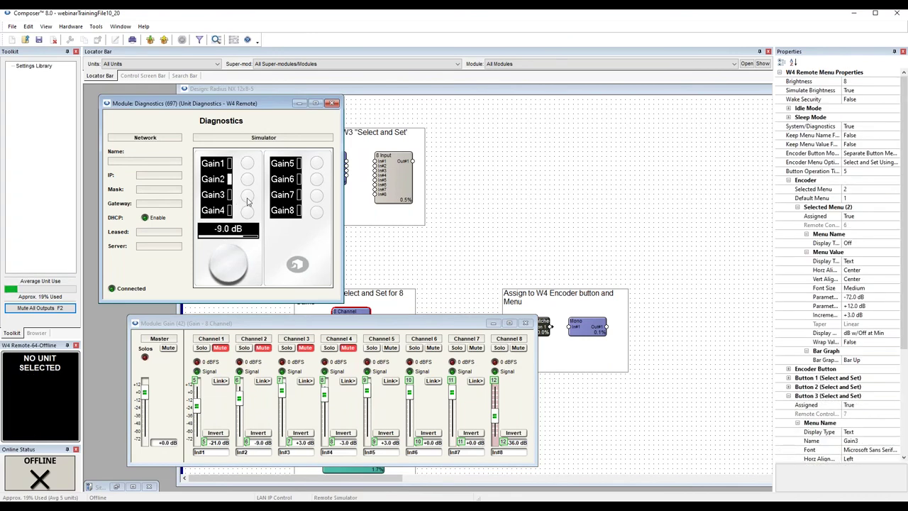
pyautogui.click(317, 163)
pyautogui.click(317, 180)
pyautogui.click(317, 195)
pyautogui.click(317, 211)
pyautogui.click(231, 259)
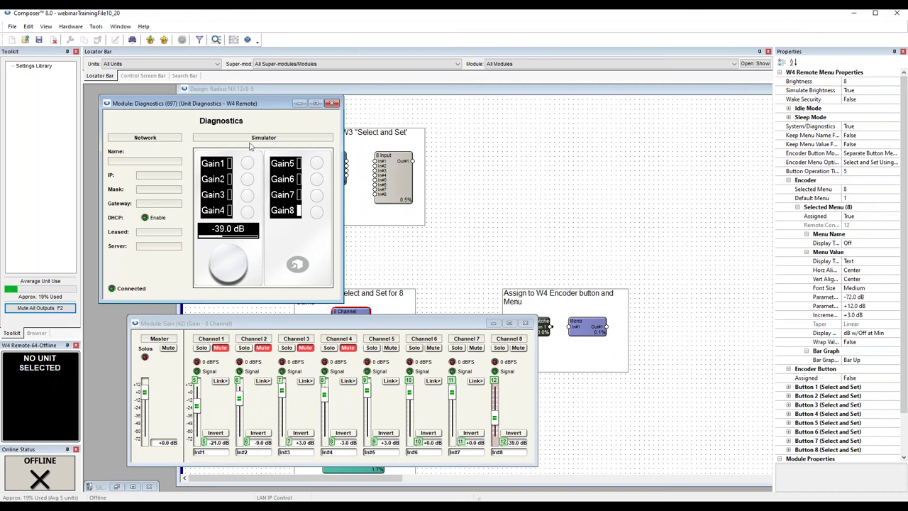
# - Cycle through Gain1 to Gain8 and back on the W4 simulator to check each button's gain selection, finishing on Gain2
pyautogui.click(248, 165)
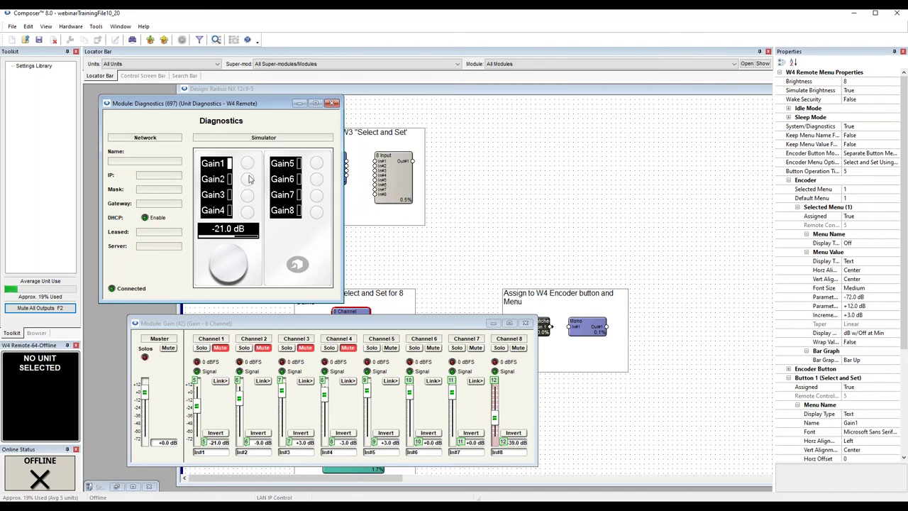
pyautogui.click(248, 178)
pyautogui.click(247, 194)
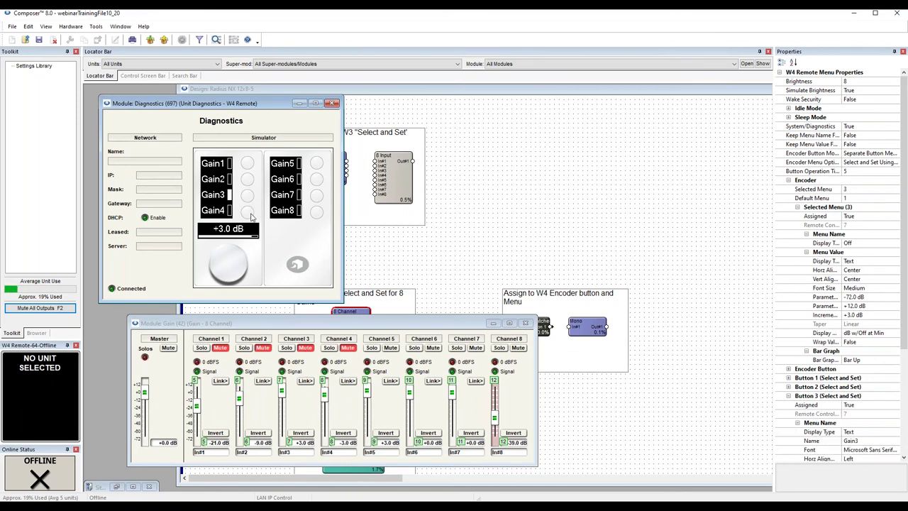
pyautogui.click(248, 211)
pyautogui.click(316, 164)
pyautogui.click(316, 179)
pyautogui.click(317, 195)
pyautogui.click(317, 211)
pyautogui.click(316, 194)
pyautogui.click(316, 178)
pyautogui.click(316, 164)
pyautogui.click(247, 164)
pyautogui.click(247, 178)
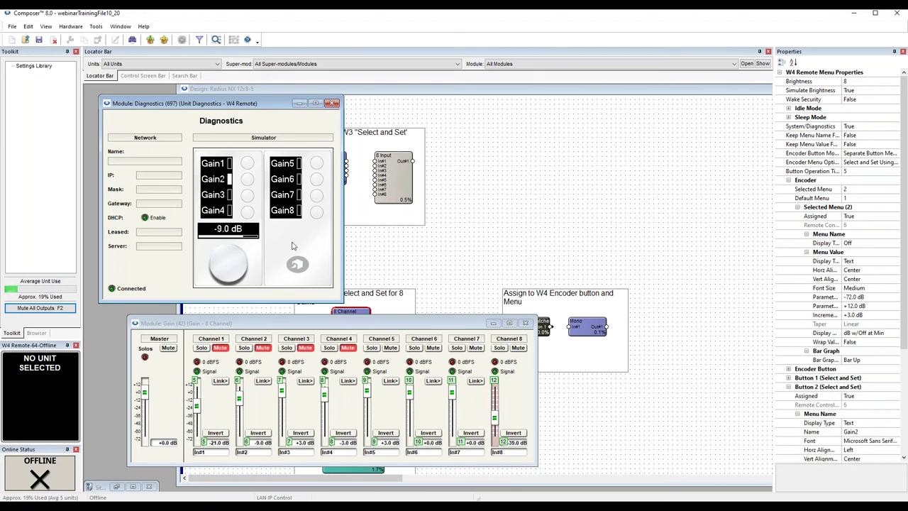
# - Check the W4 Remote controller options offered for remote control of the Channel 2 gain fader
pyautogui.click(338, 339)
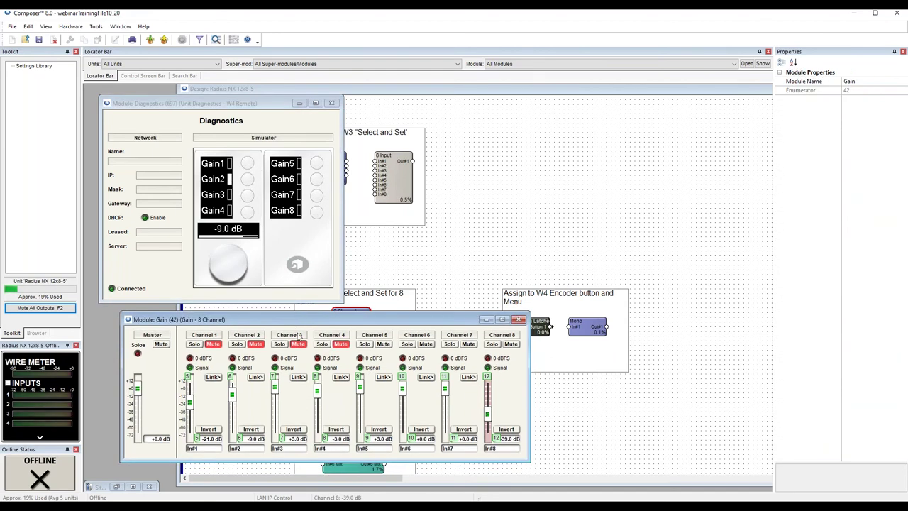
pyautogui.rightClick(234, 403)
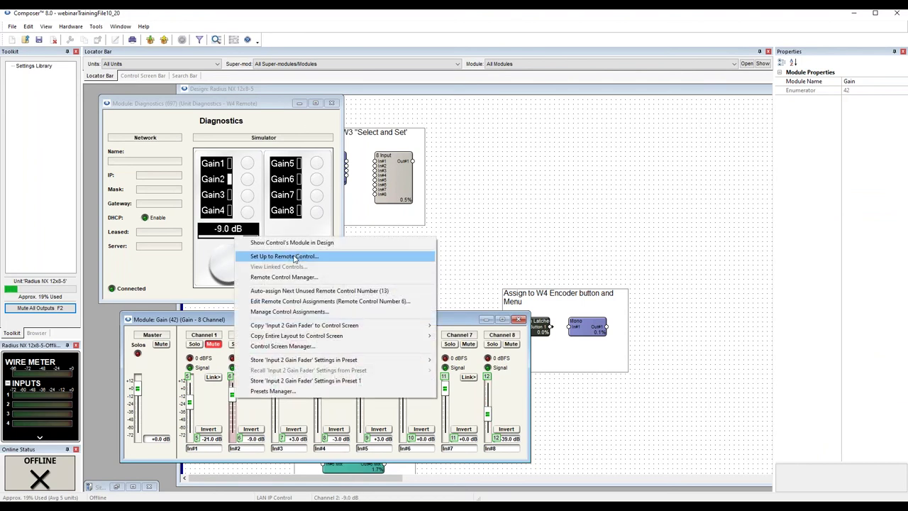
pyautogui.click(297, 257)
pyautogui.click(245, 419)
pyautogui.click(349, 448)
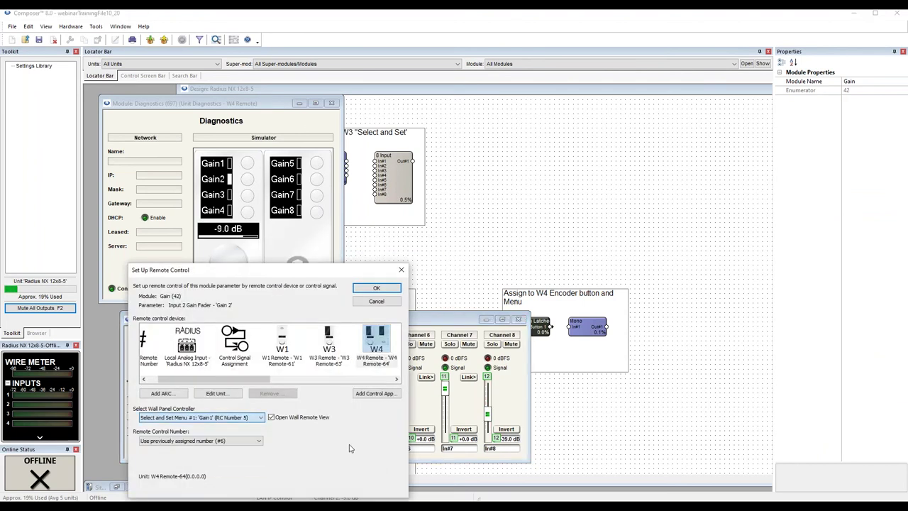
pyautogui.click(377, 288)
# - Clear all menus of the W4 Remote in its unit properties and save the change
pyautogui.rightClick(310, 271)
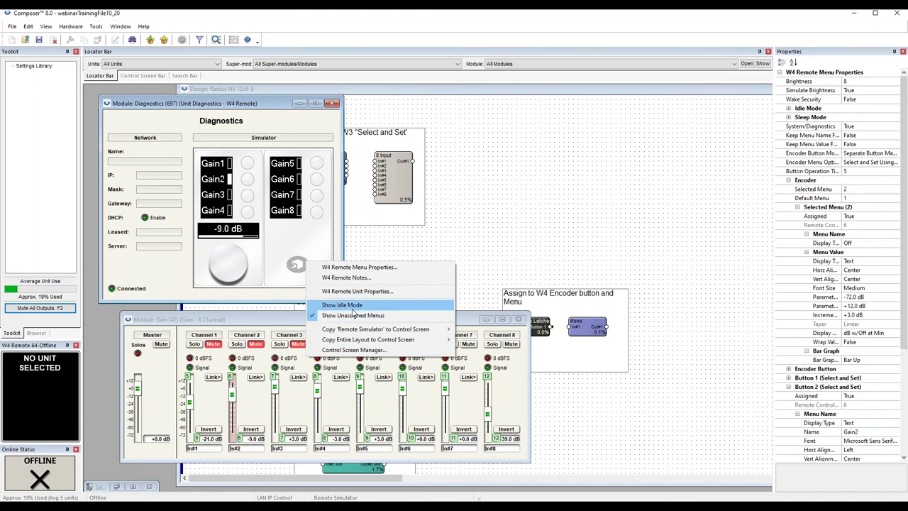
pyautogui.click(351, 290)
pyautogui.click(557, 363)
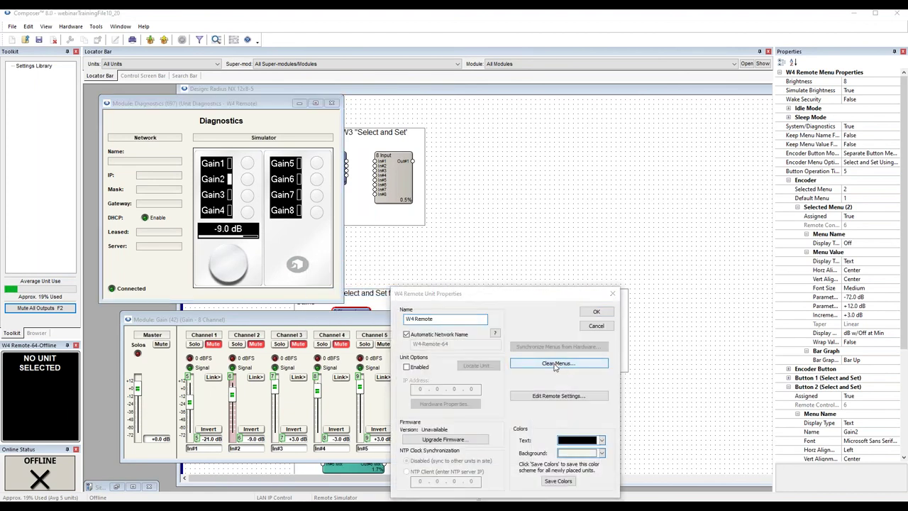
pyautogui.click(543, 425)
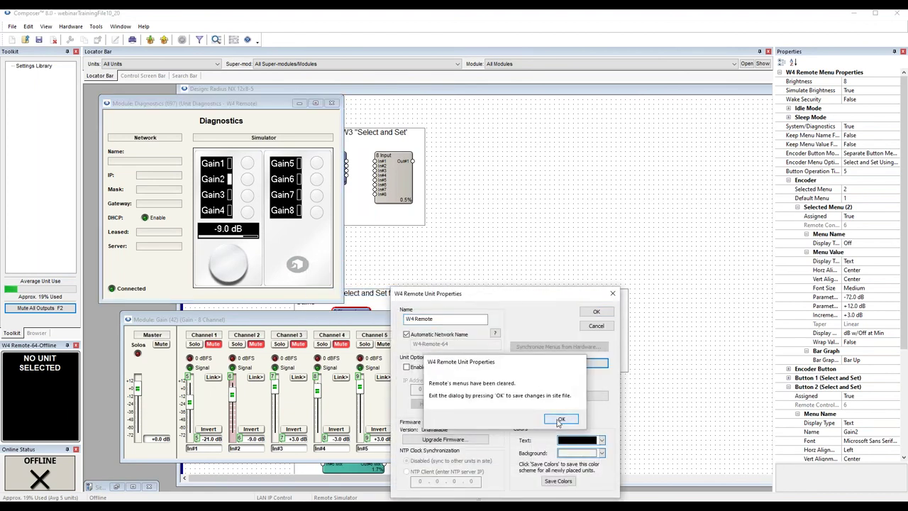
pyautogui.click(560, 419)
pyautogui.moveTo(513, 294); pyautogui.dragTo(427, 270)
pyautogui.click(449, 274)
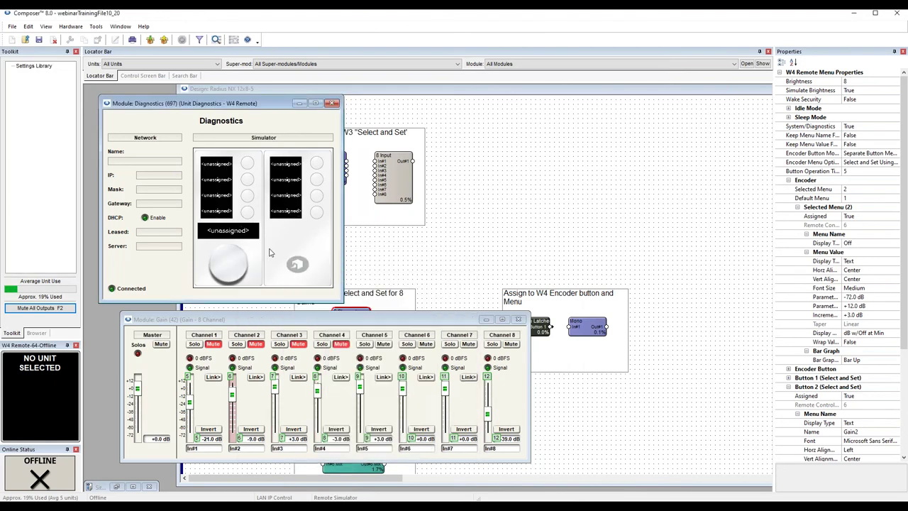
# - Check which controllers the cleared W4 Remote offers for the Channel 1 gain fader, leaving the fader unassigned
pyautogui.rightClick(190, 406)
pyautogui.click(227, 260)
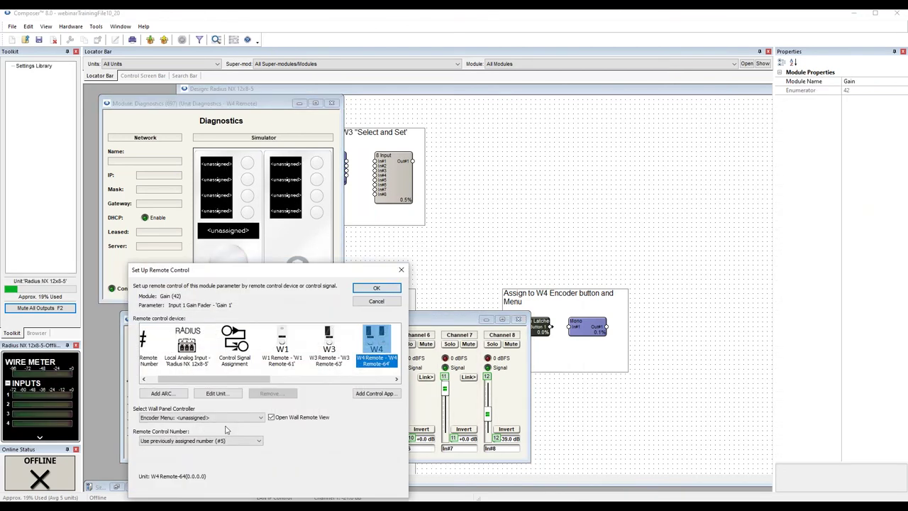
pyautogui.click(227, 417)
pyautogui.click(227, 426)
pyautogui.click(376, 302)
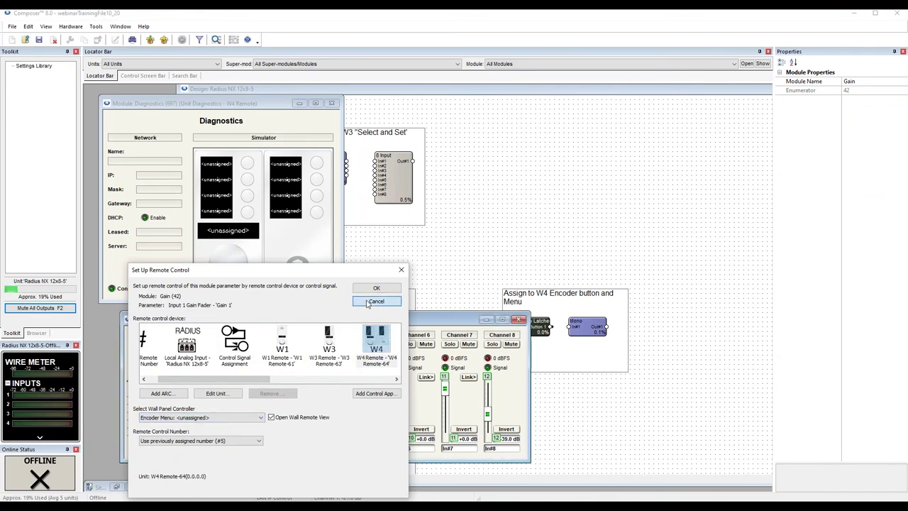
# - Set the W4 Remote's encoder button mode to Encoder Menu Select in its remote settings
pyautogui.rightClick(298, 254)
pyautogui.click(339, 283)
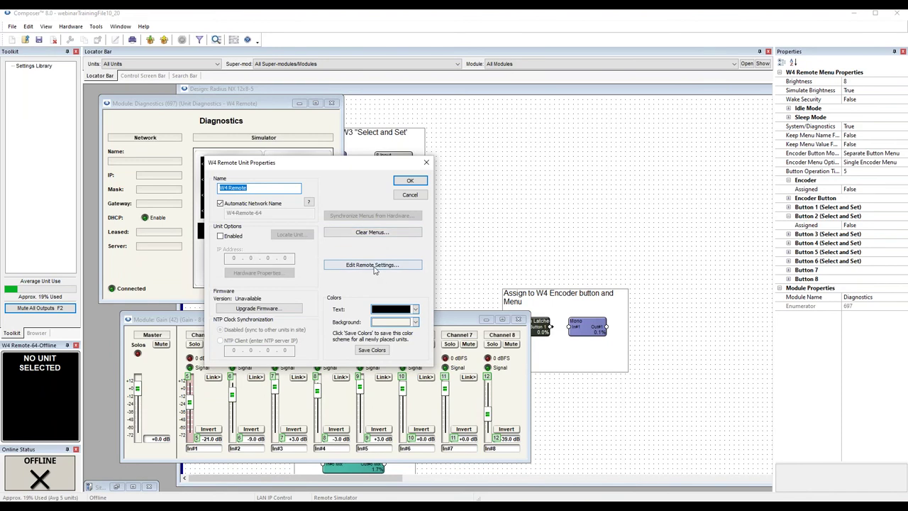
pyautogui.click(374, 266)
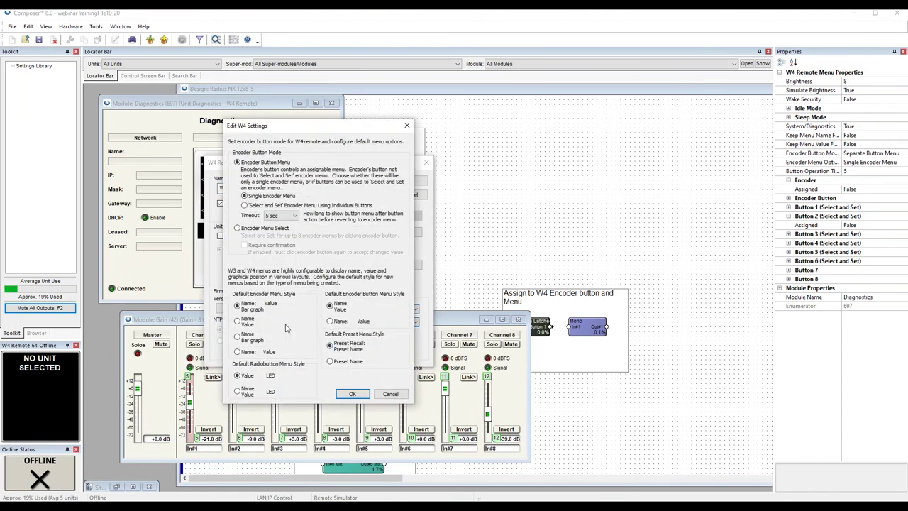
pyautogui.click(352, 394)
pyautogui.click(409, 180)
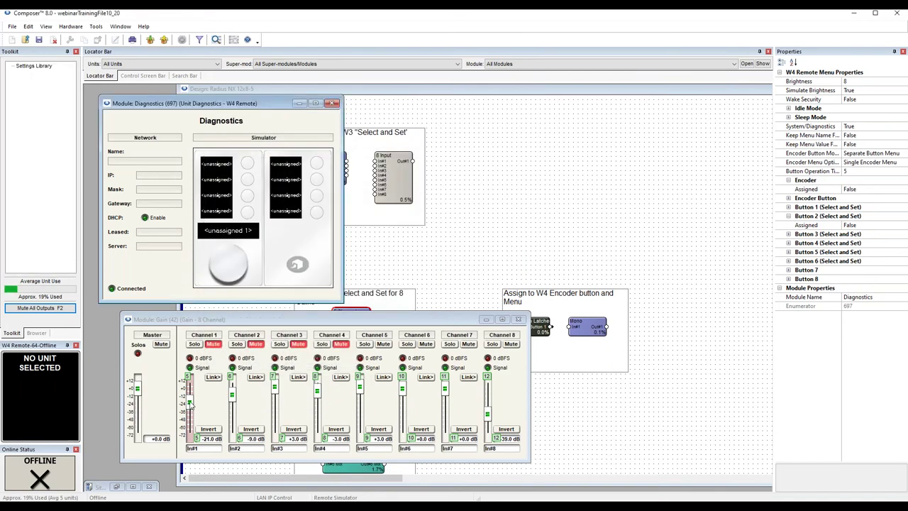
# - Check the encoder menus offered for the Channel 1 gain fader in Encoder Menu Select mode, without assigning one
pyautogui.rightClick(189, 404)
pyautogui.click(240, 260)
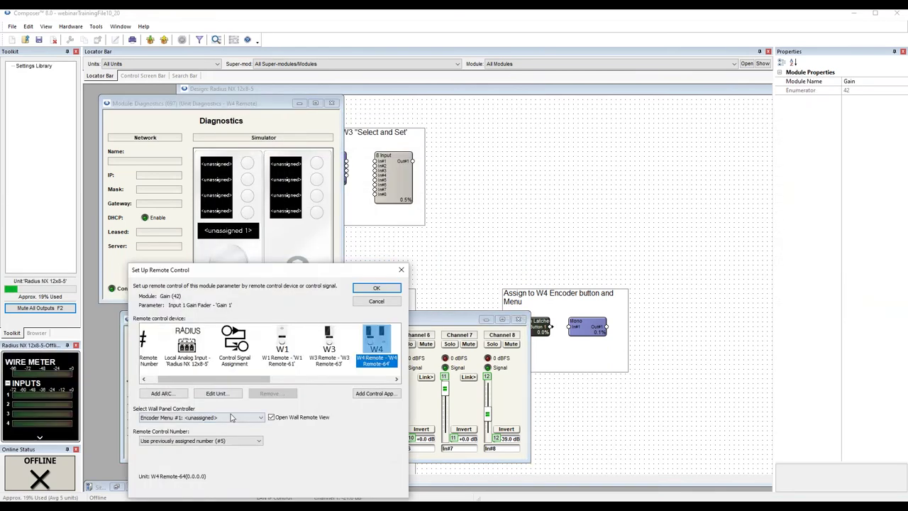
pyautogui.click(202, 417)
pyautogui.click(360, 438)
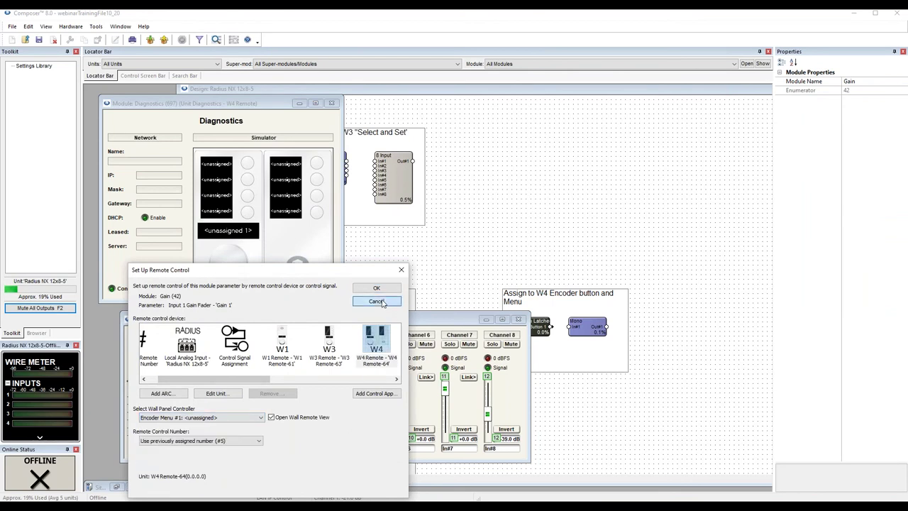
pyautogui.click(376, 287)
# - Examine the W4 button, radio button and encoder menus offered for the Channel 1 mute button, without assigning it
pyautogui.rightClick(219, 346)
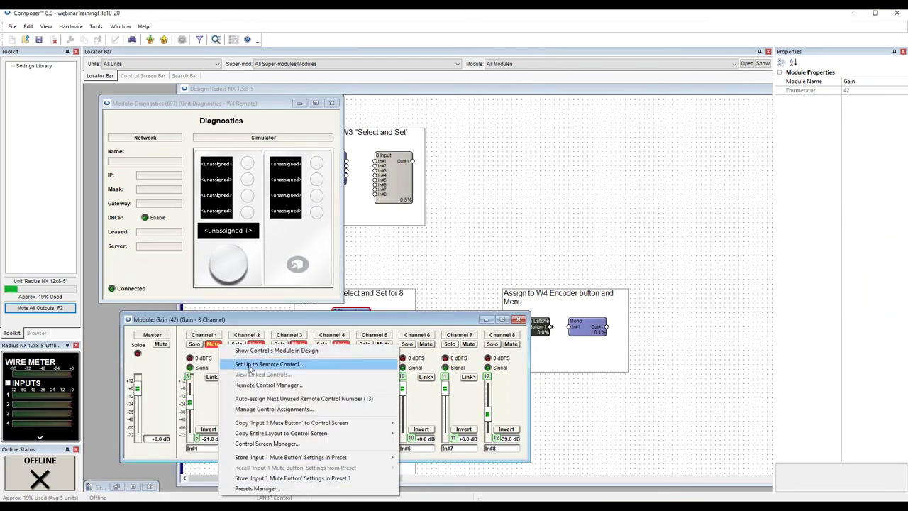
pyautogui.click(247, 360)
pyautogui.click(250, 418)
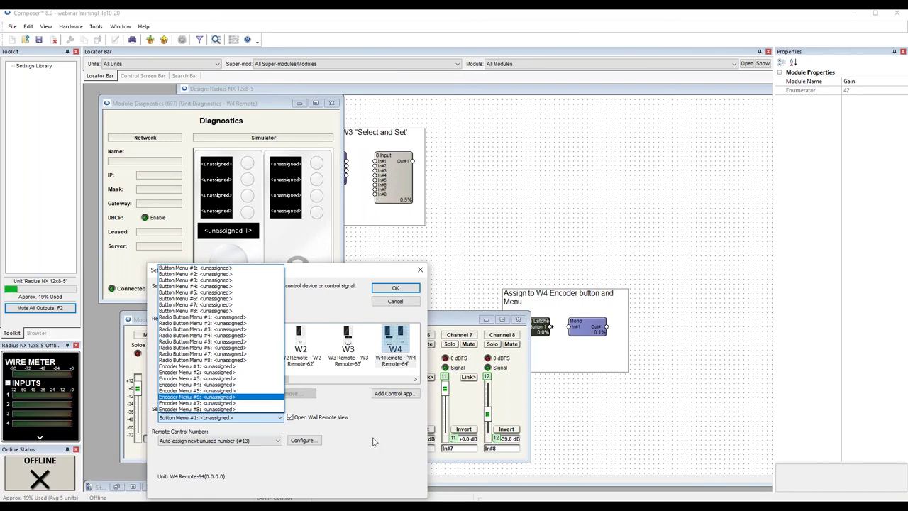
pyautogui.click(394, 452)
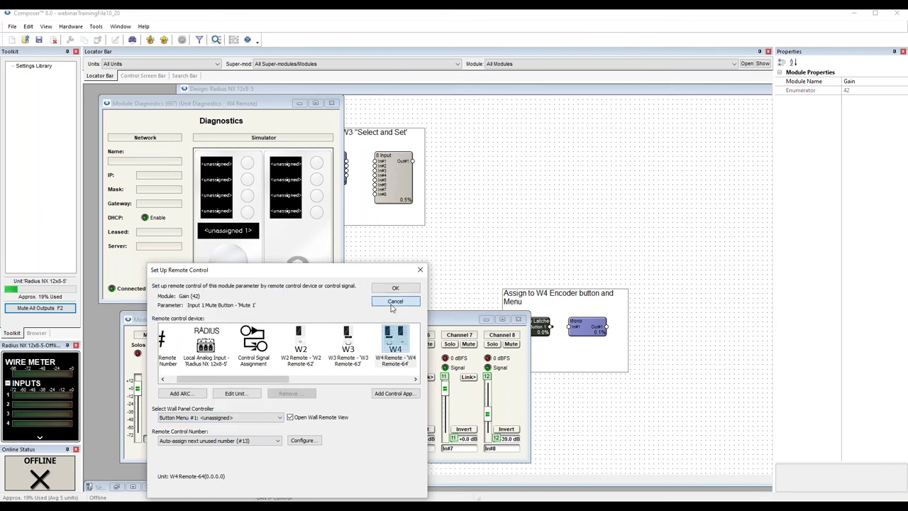
pyautogui.click(394, 301)
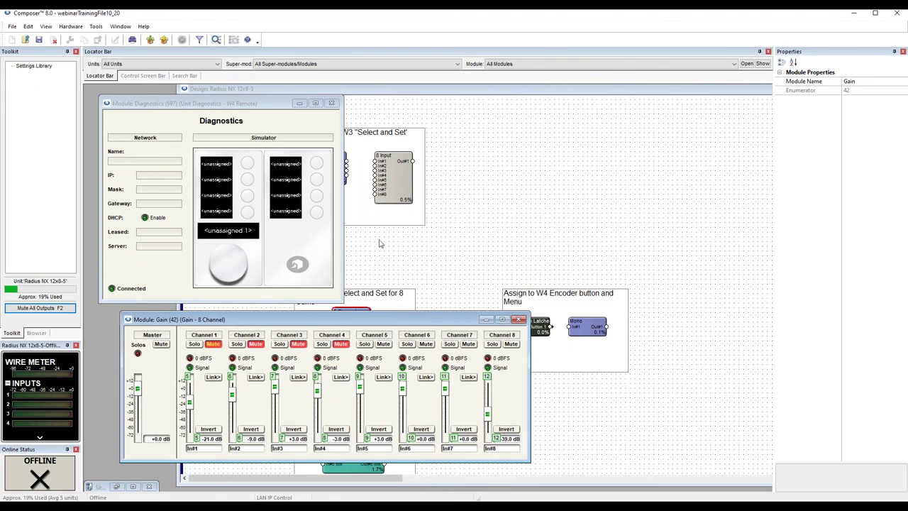
# - Close the W4 Remote simulator and Gain module windows and return to the W1 sections of the Radius NX 12x8 design
pyautogui.click(331, 103)
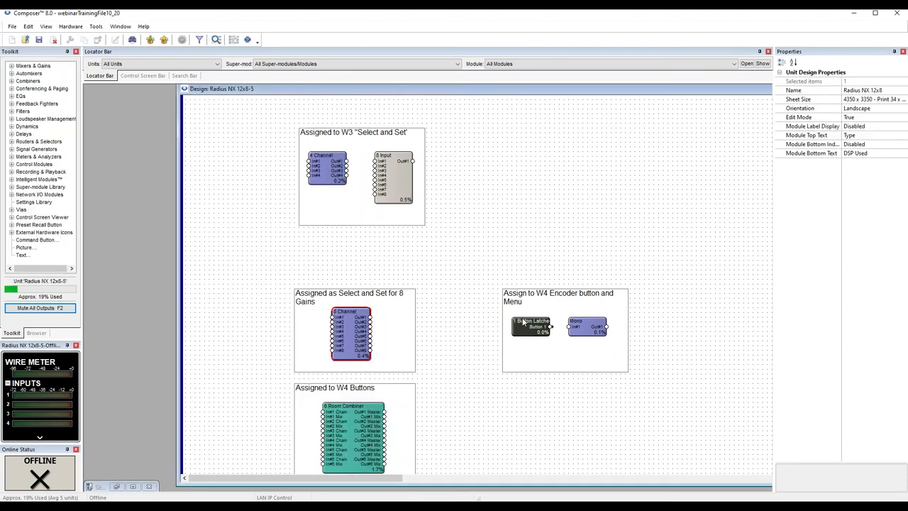
pyautogui.click(520, 320)
pyautogui.scroll(6, 421, 234)
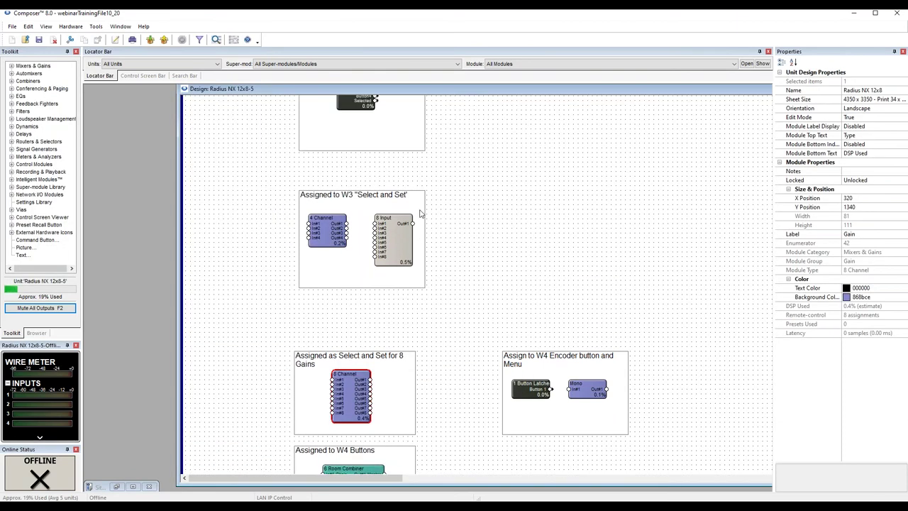
pyautogui.scroll(6, 418, 202)
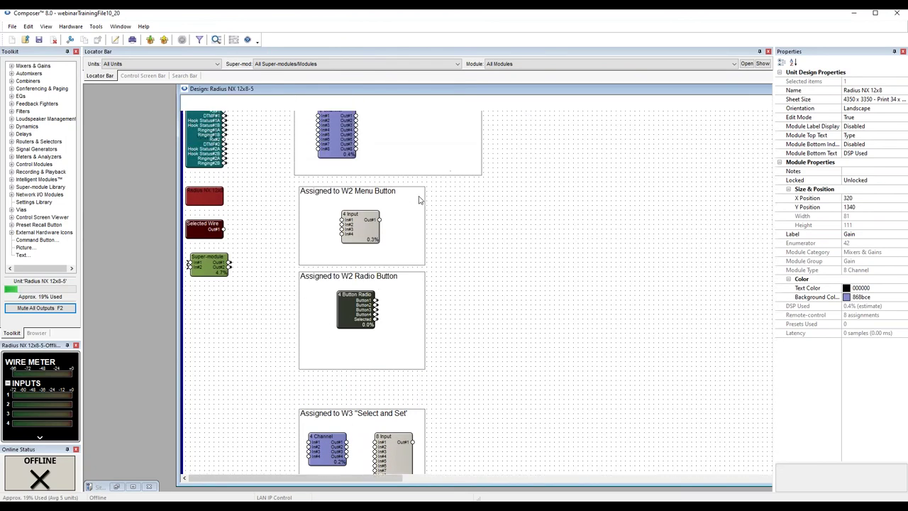
pyautogui.scroll(1, 418, 198)
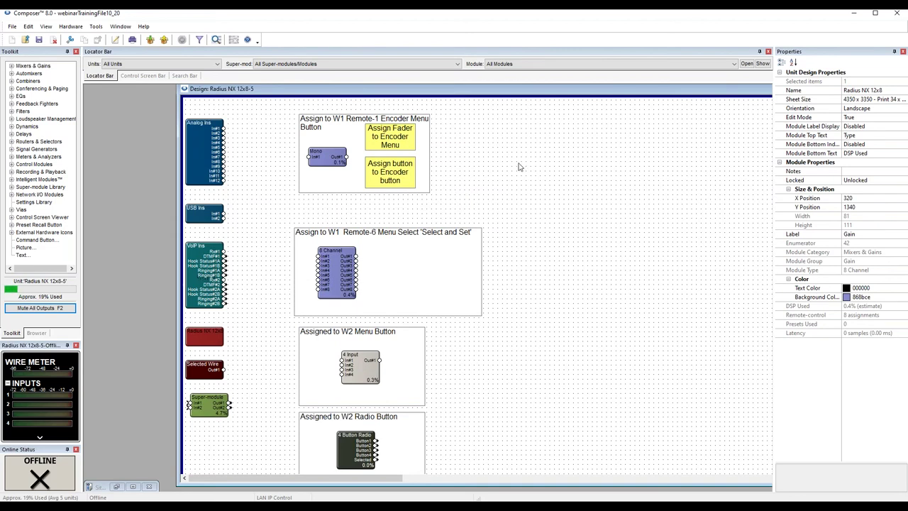
pyautogui.moveTo(537, 93); pyautogui.dragTo(465, 97)
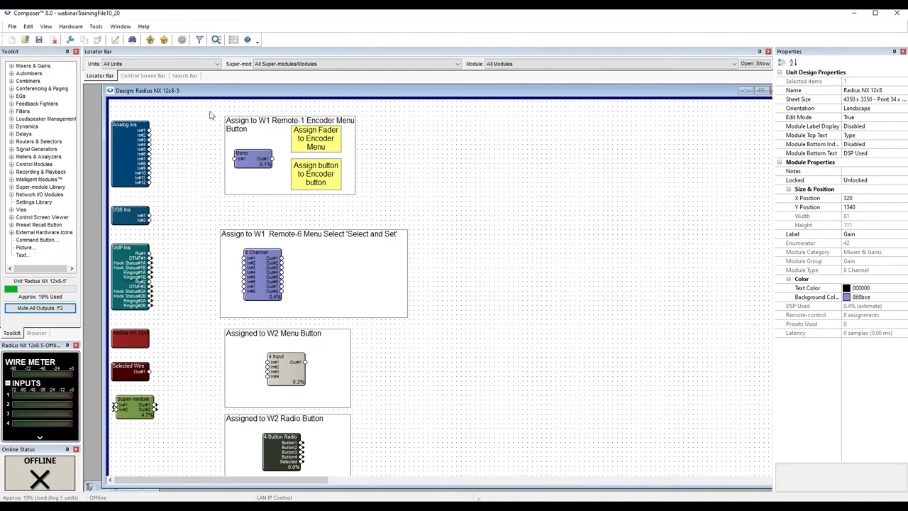
pyautogui.doubleClick(182, 96)
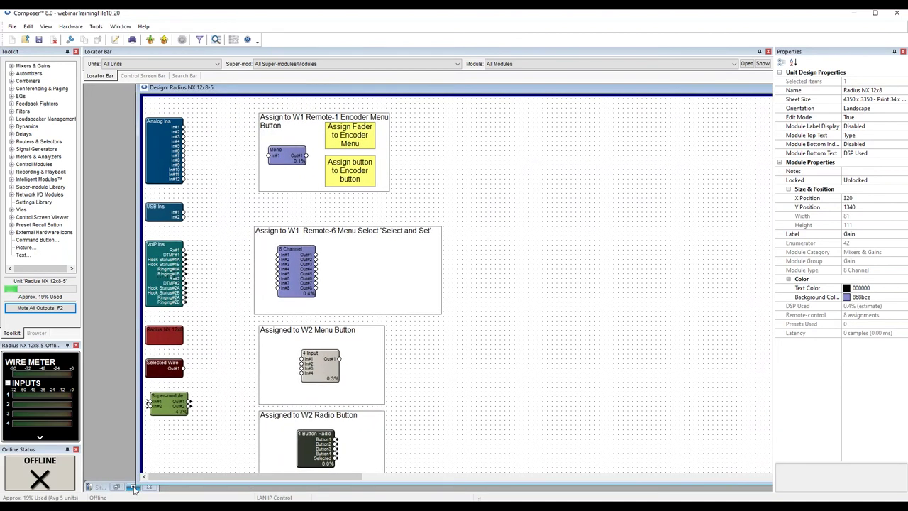
# - Open the W1 Remote's simulator from the site view and show it as a floating window over the design
pyautogui.click(132, 487)
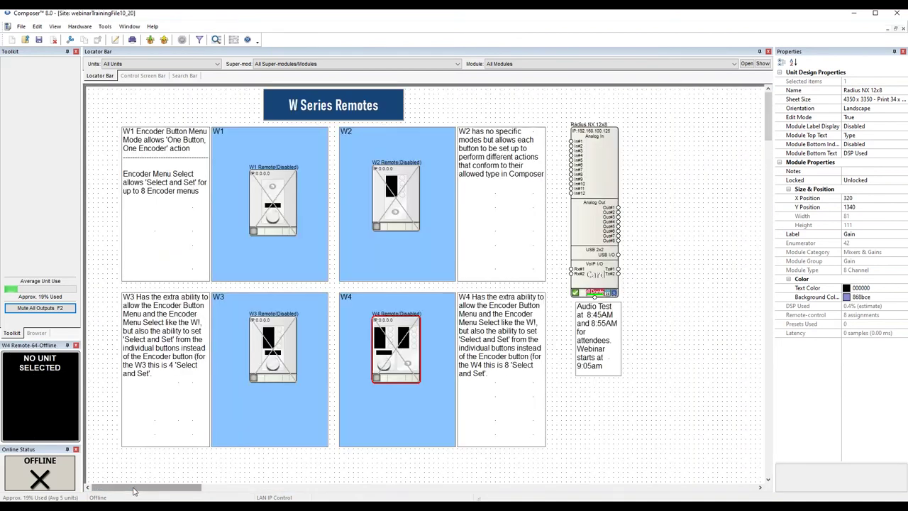
pyautogui.doubleClick(287, 207)
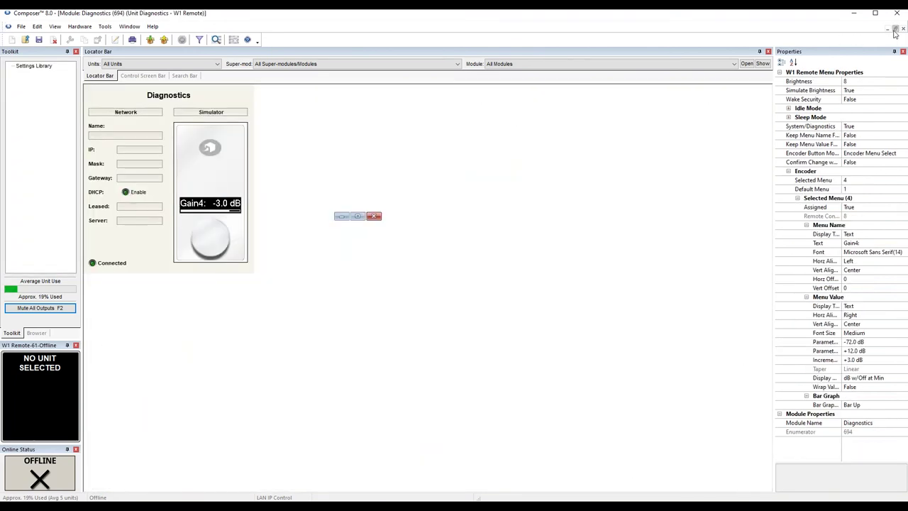
pyautogui.click(895, 28)
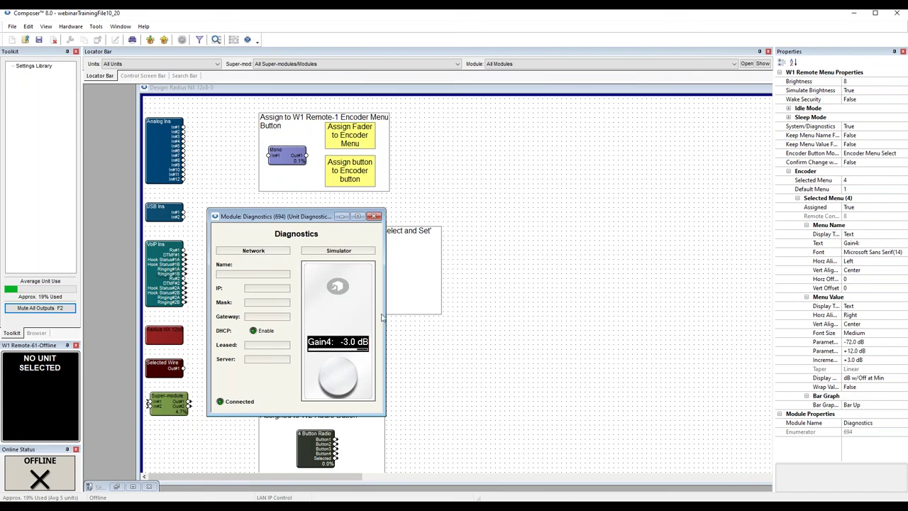
# - Review the W1 Remote's encoder button mode and default menu style settings without changing them
pyautogui.rightClick(343, 300)
pyautogui.click(371, 333)
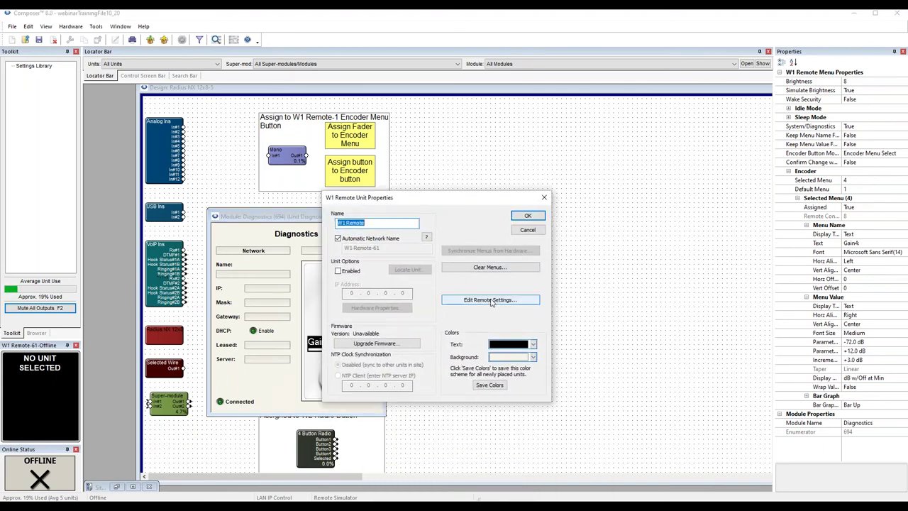
pyautogui.click(490, 300)
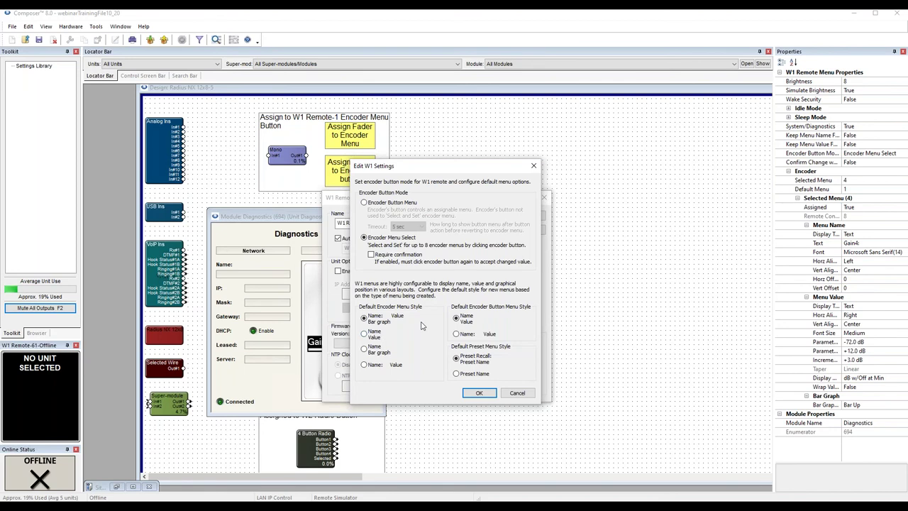
pyautogui.moveTo(422, 169); pyautogui.dragTo(398, 148)
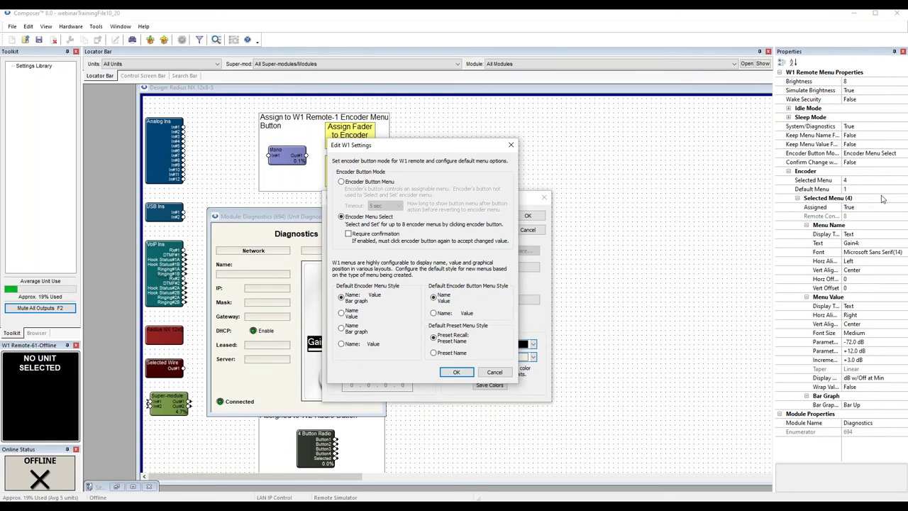
pyautogui.click(502, 371)
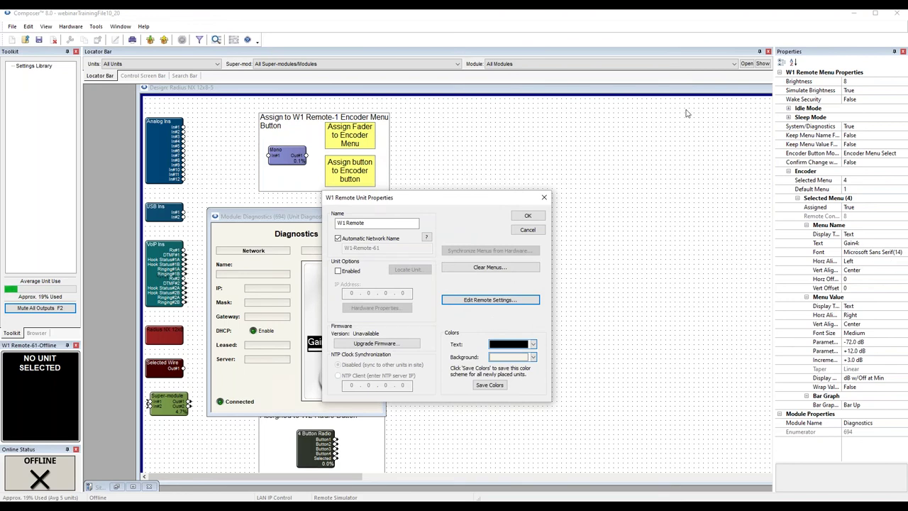
pyautogui.click(529, 215)
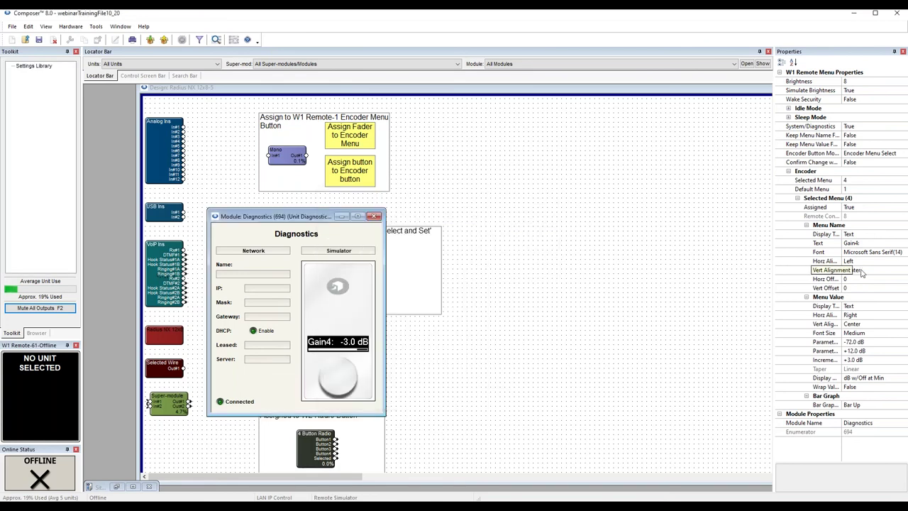
# - Set the horizontal alignment of the W1 Remote's Gain4 menu to Right for the name and Left for the value
pyautogui.click(863, 261)
pyautogui.click(901, 263)
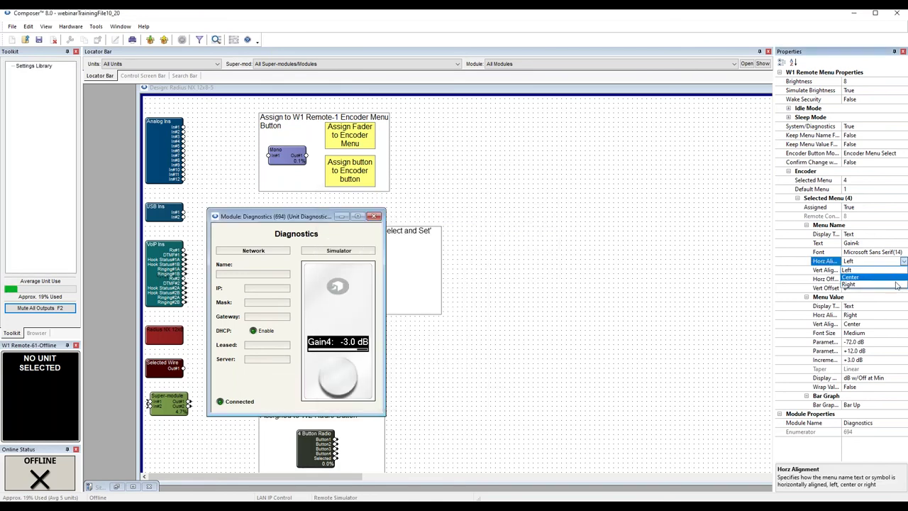
pyautogui.click(896, 288)
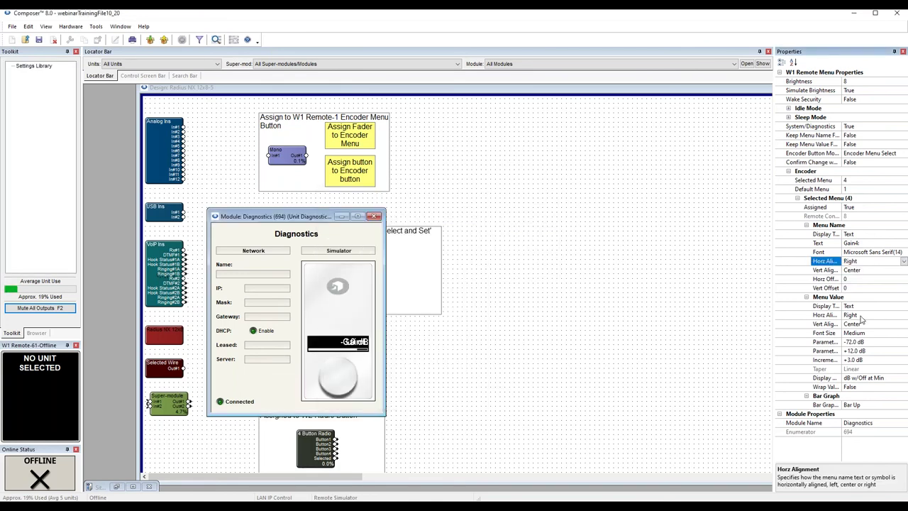
pyautogui.click(860, 316)
pyautogui.click(903, 315)
pyautogui.click(893, 325)
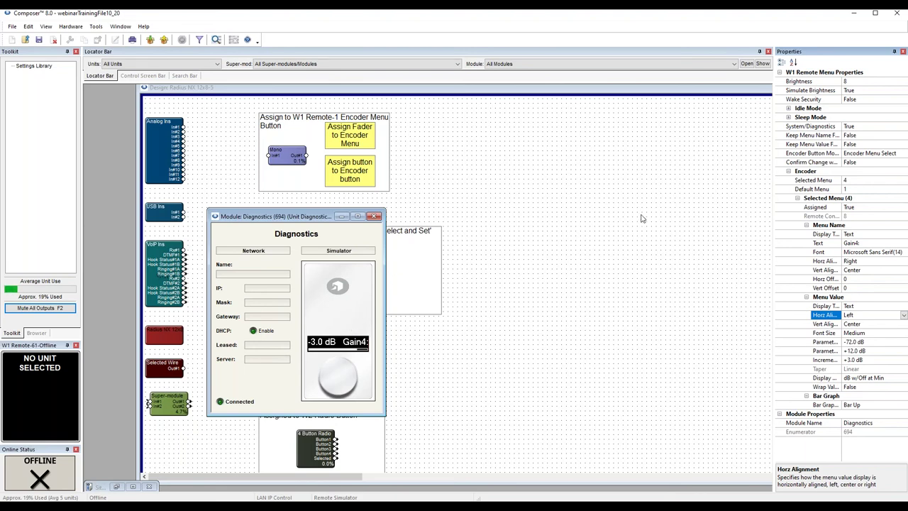
# - Change the name text of the W1 Remote's encoder menu 4 to Volume
pyautogui.click(872, 243)
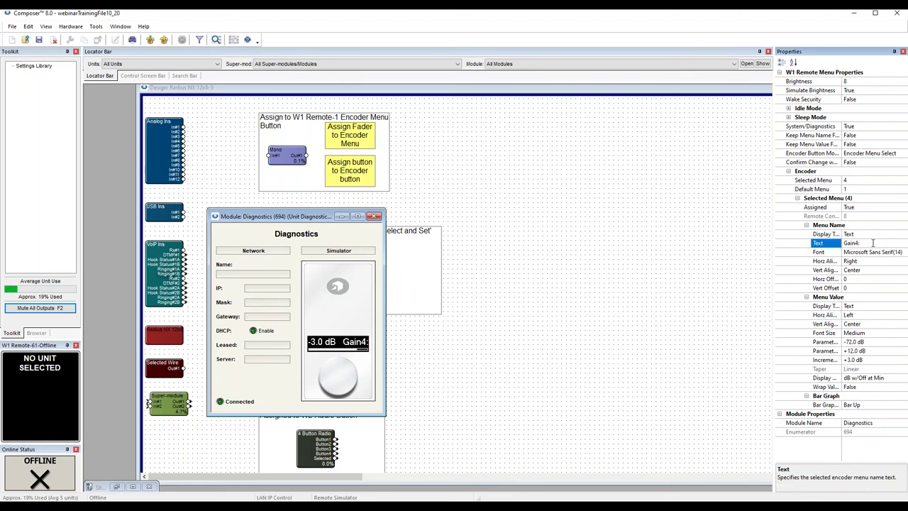
pyautogui.press('BackSpace')
pyautogui.press('BackSpace')
pyautogui.press('BackSpace')
pyautogui.press('BackSpace')
pyautogui.write('Volum')
pyautogui.press('Return')
# - Try Percent and Count as the display units of the menu 4 value, and leave them set to Percent
pyautogui.click(870, 378)
pyautogui.click(904, 381)
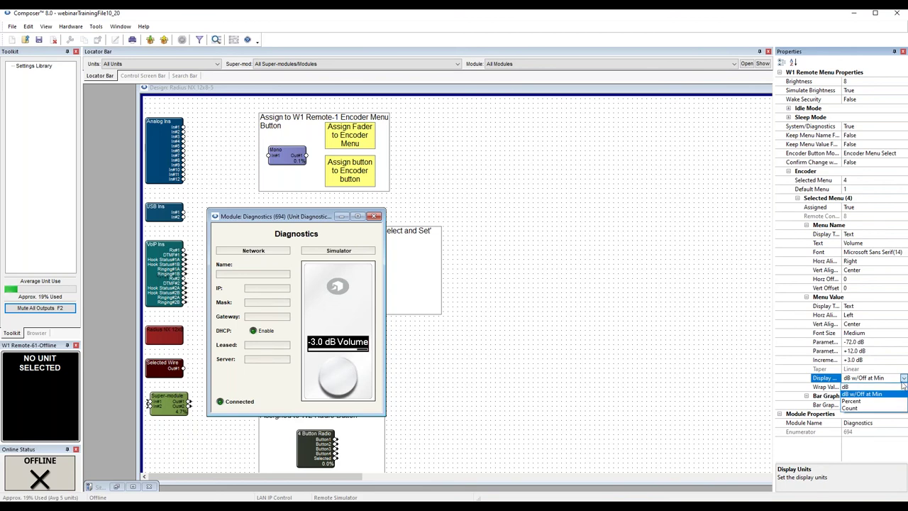
pyautogui.click(896, 400)
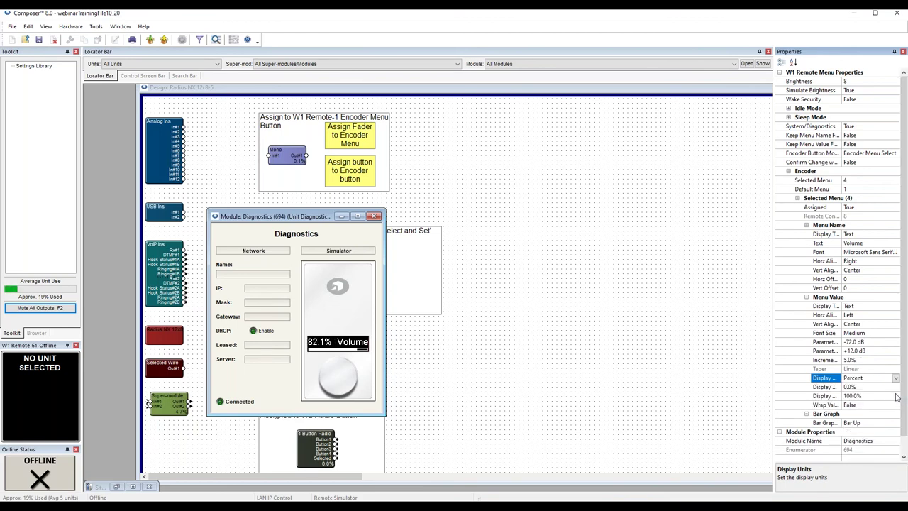
pyautogui.click(896, 378)
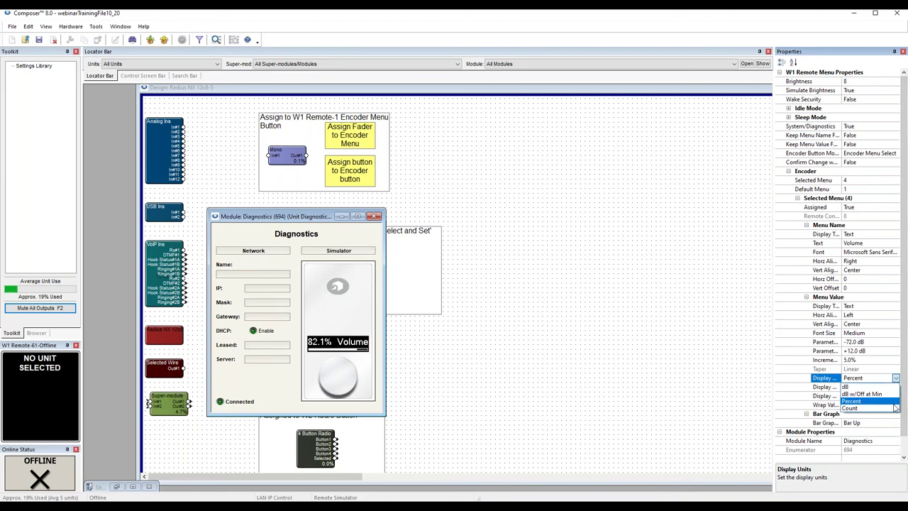
pyautogui.click(851, 408)
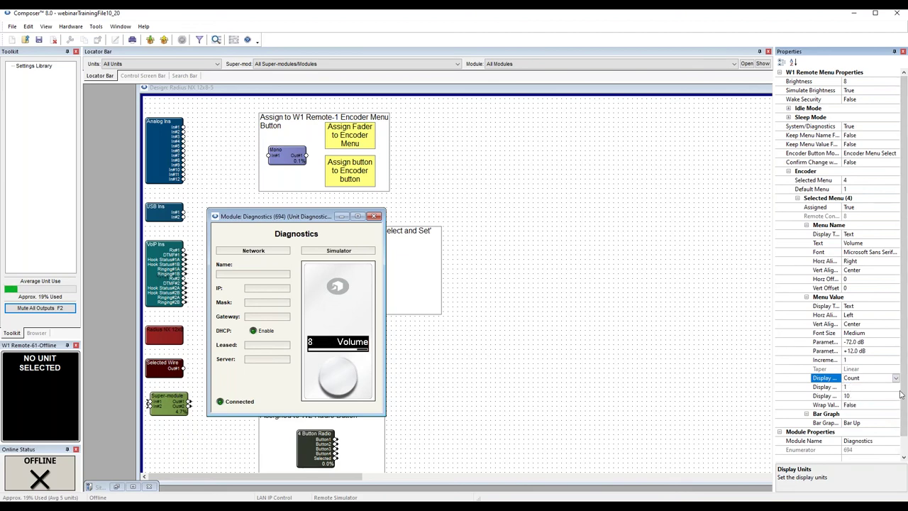
pyautogui.click(896, 378)
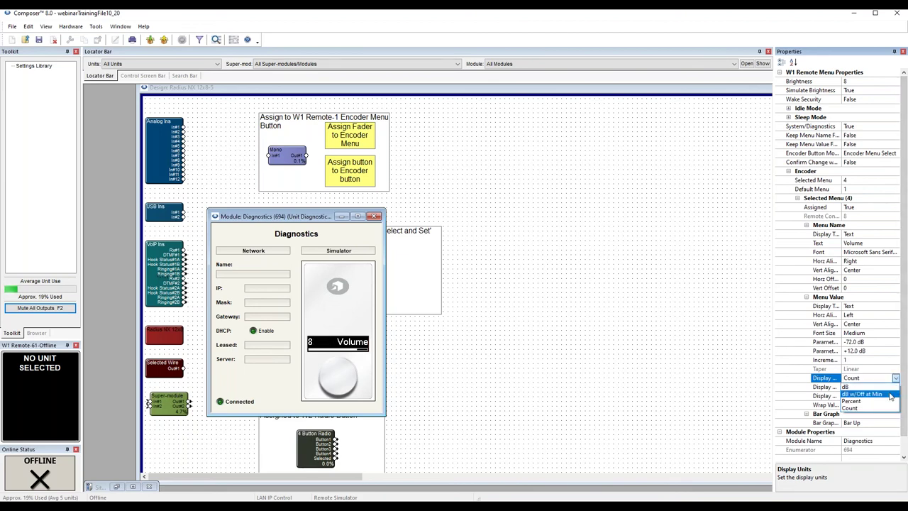
pyautogui.click(891, 402)
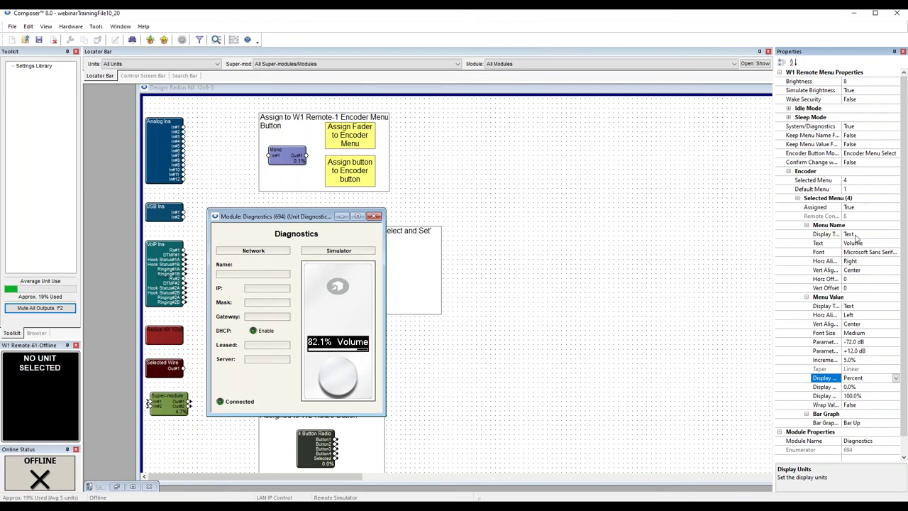
# - Try turning the menu 4 name display off, then set its display type to Symbol
pyautogui.click(891, 233)
pyautogui.click(897, 236)
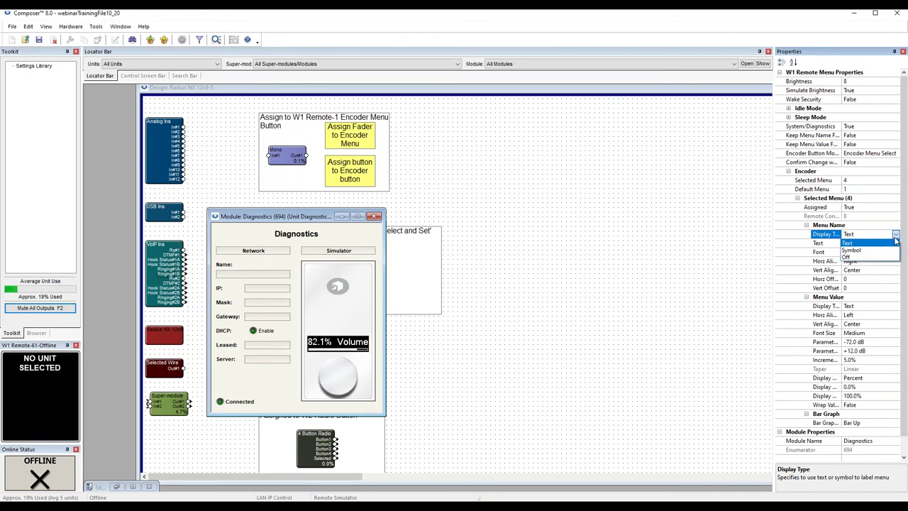
pyautogui.click(886, 259)
pyautogui.click(903, 234)
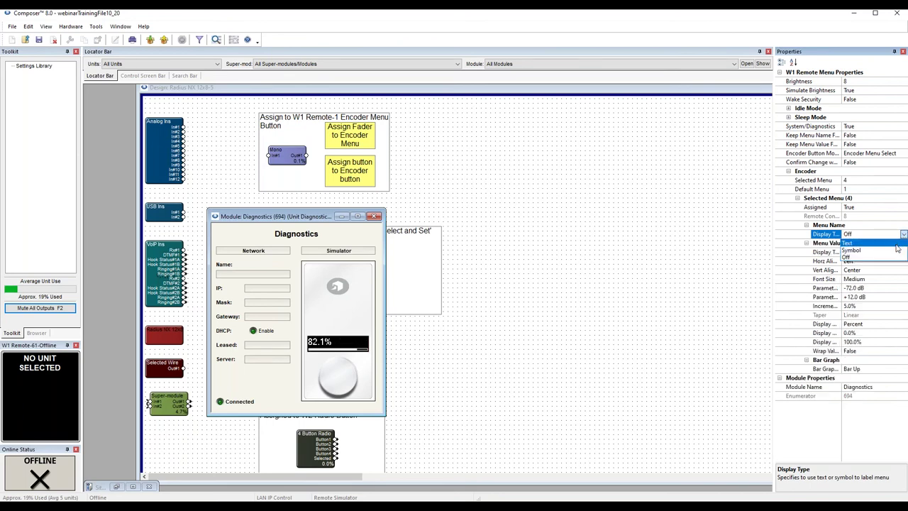
pyautogui.click(870, 250)
# - Assign the music note symbol, number 175 of the Webdings font, as the menu 4 name
pyautogui.click(869, 243)
pyautogui.click(873, 244)
pyautogui.click(874, 253)
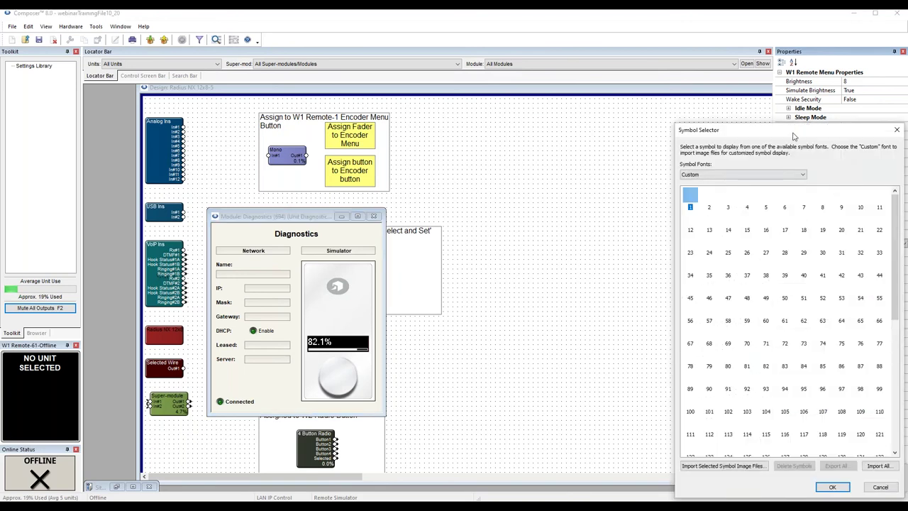
pyautogui.moveTo(789, 124); pyautogui.dragTo(357, 82)
pyautogui.click(328, 131)
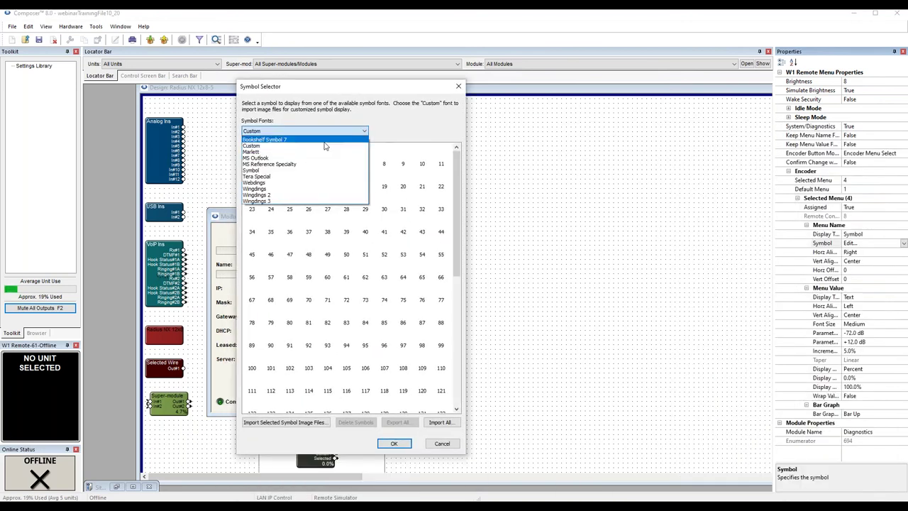
pyautogui.click(319, 188)
pyautogui.scroll(-3, 401, 337)
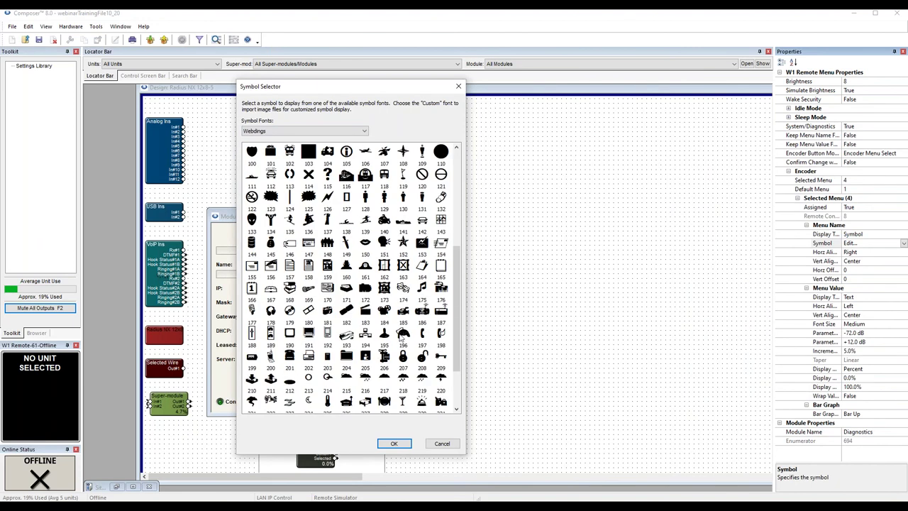
pyautogui.click(420, 290)
pyautogui.click(395, 443)
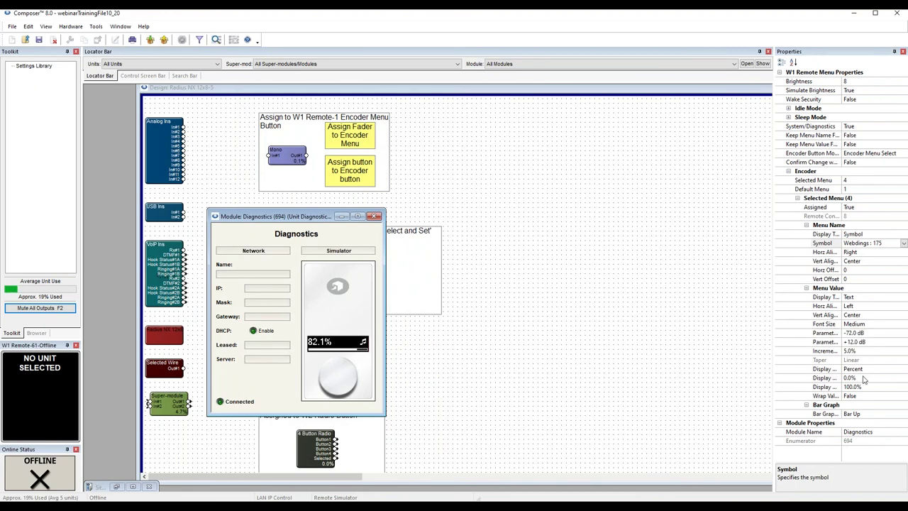
# - Set the horizontal offset of the menu 4 name symbol to -25 and reposition the floating simulator window
pyautogui.click(855, 270)
pyautogui.press('BackSpace')
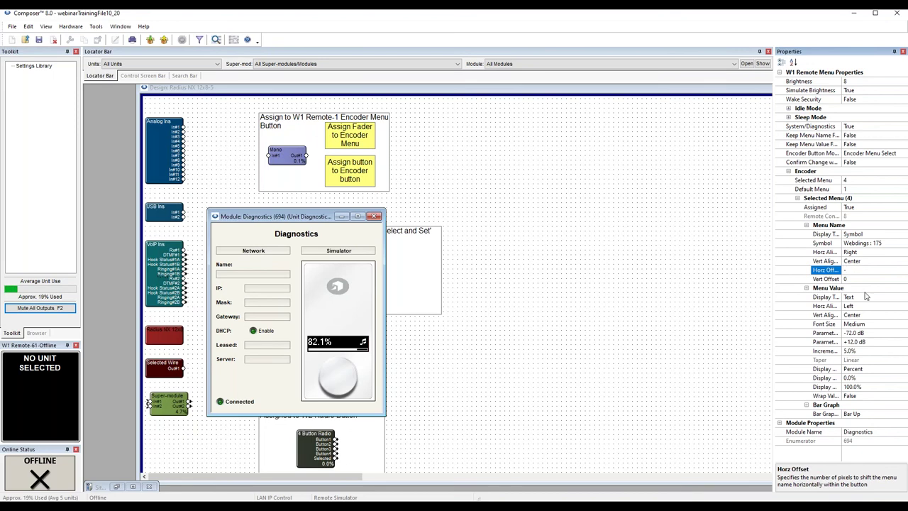
pyautogui.write('25')
pyautogui.moveTo(295, 213); pyautogui.dragTo(340, 205)
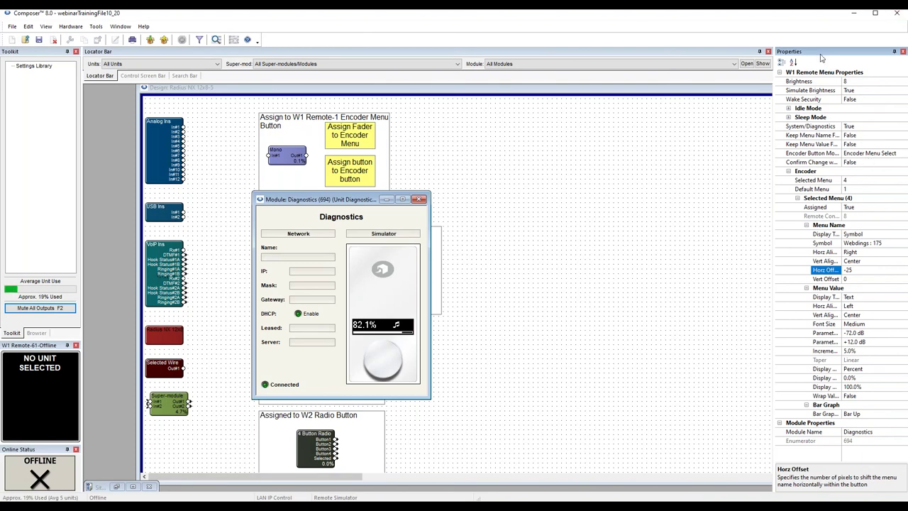
# - Close the W1 Remote's simulator, return to the site view and review the unit's general properties
pyautogui.click(420, 199)
pyautogui.click(851, 54)
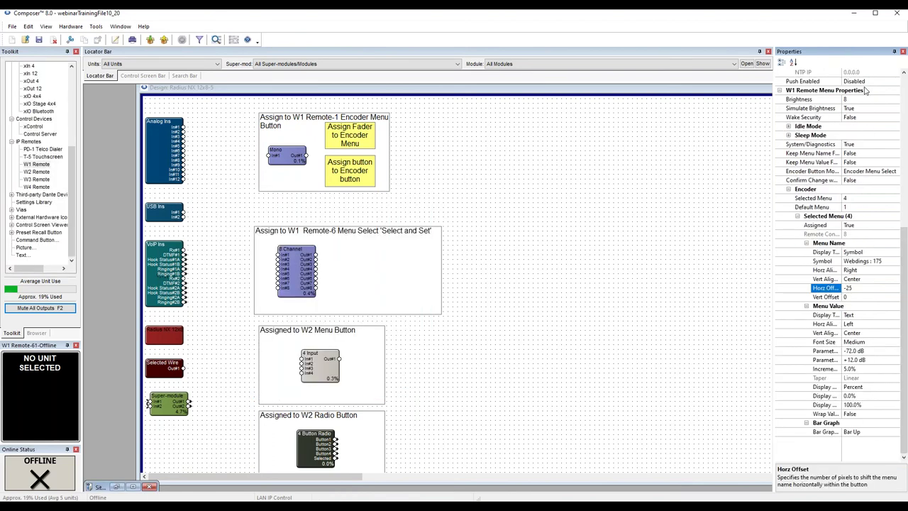
pyautogui.scroll(1, 864, 91)
pyautogui.click(132, 487)
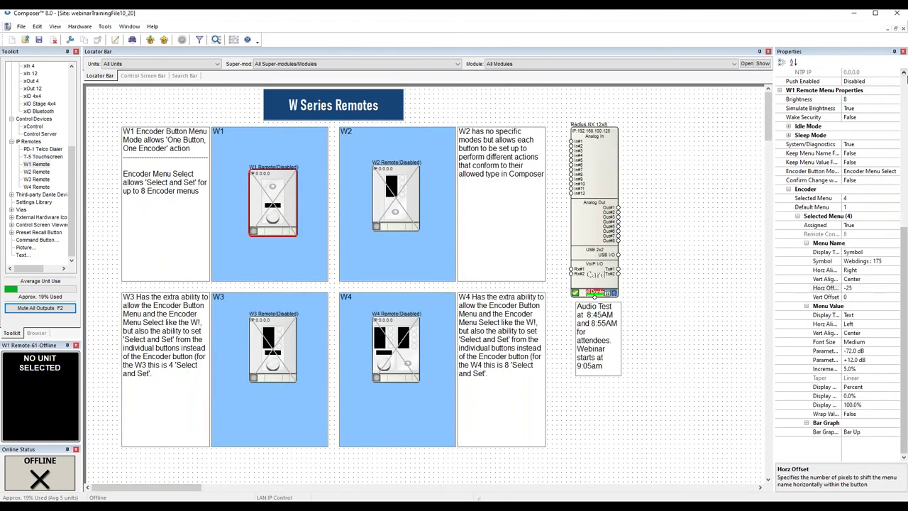
pyautogui.scroll(9, 889, 81)
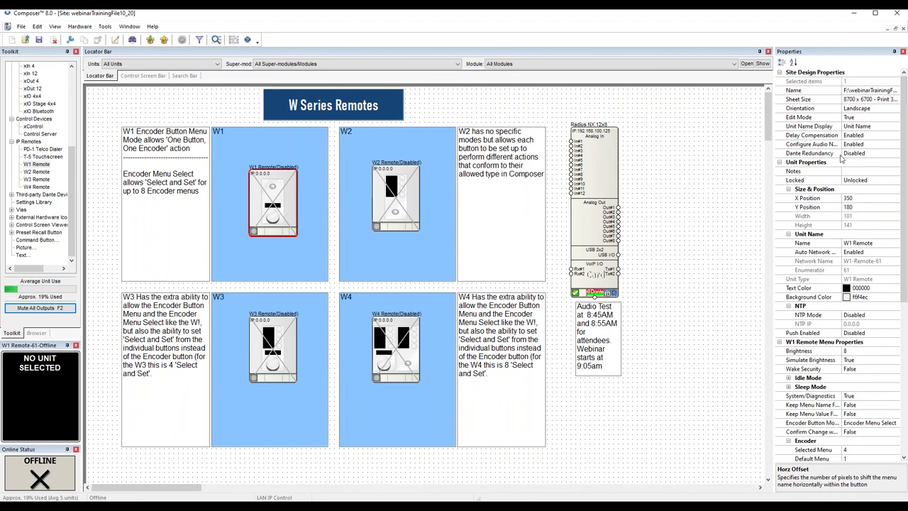
# - Reopen the W1 Remote's simulator from the site view as a floating window over the design
pyautogui.rightClick(264, 214)
pyautogui.click(286, 222)
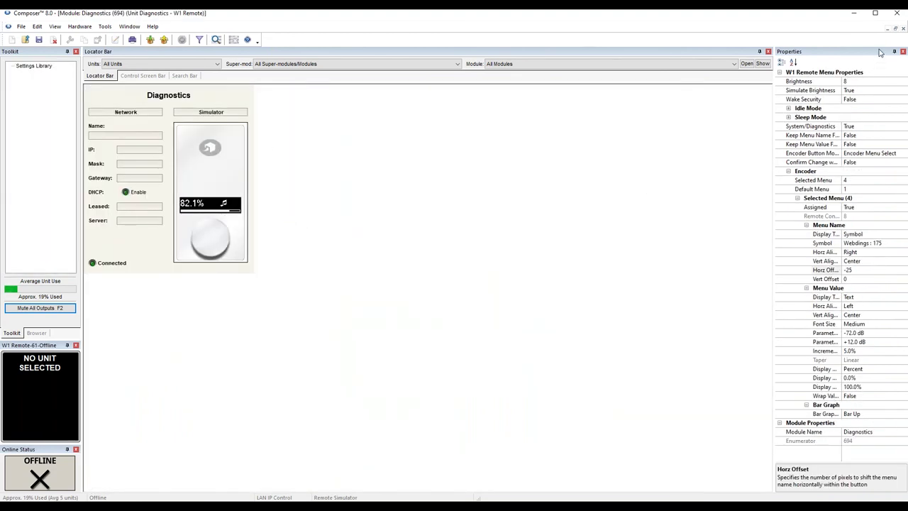
pyautogui.click(893, 28)
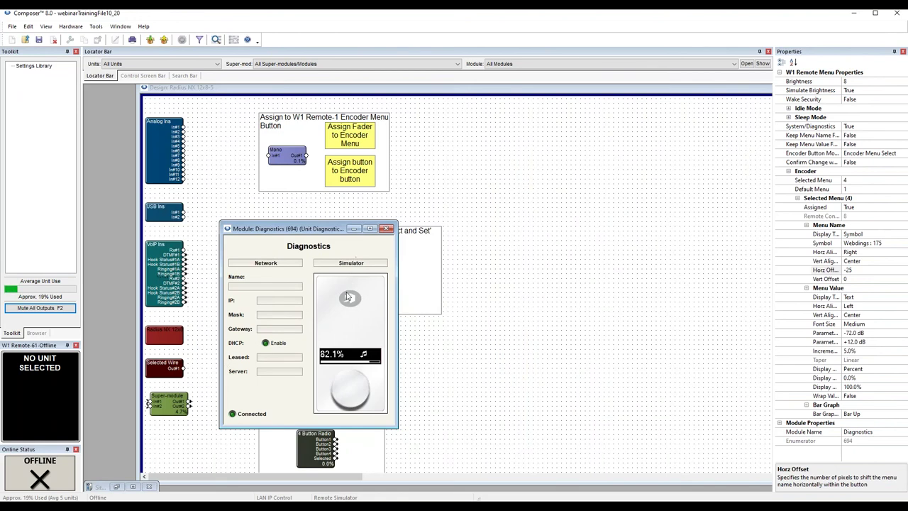
# - Try the W1 Remote's display brightness at 1, then set it back to 8
pyautogui.click(860, 83)
pyautogui.click(904, 81)
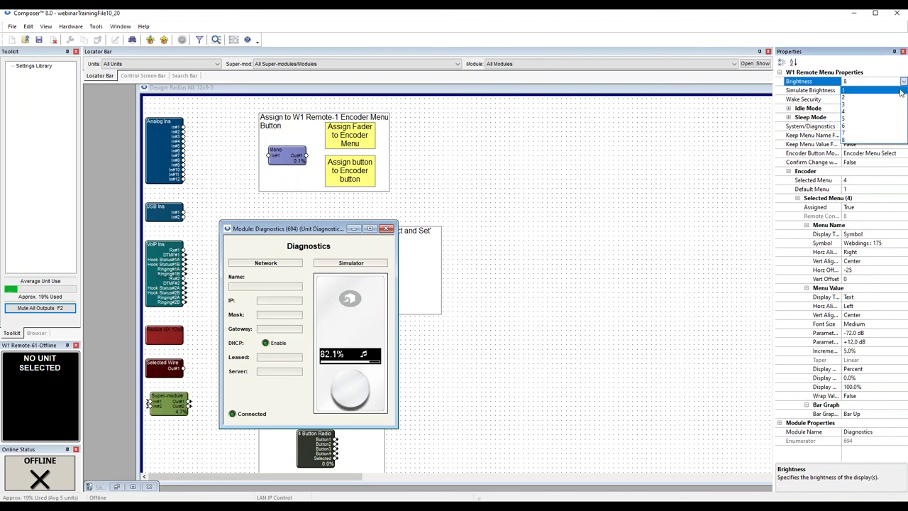
pyautogui.click(901, 93)
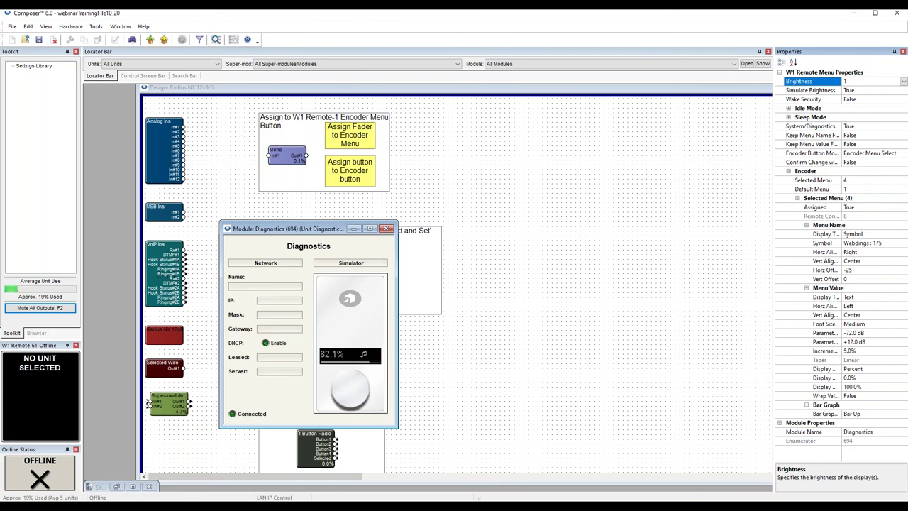
pyautogui.click(903, 82)
pyautogui.click(900, 141)
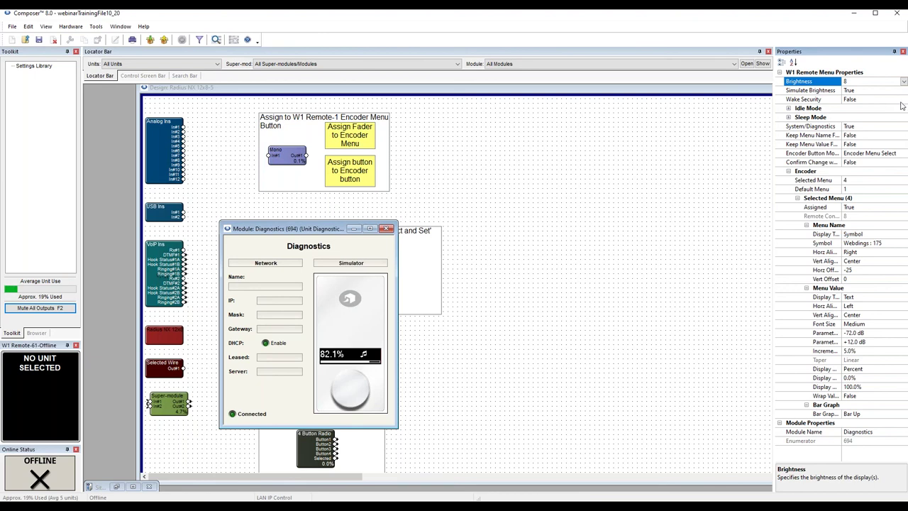
# - Enable Wake Security on the W1 Remote to show its PIN property, then set it back to False
pyautogui.click(873, 100)
pyautogui.click(903, 100)
pyautogui.click(848, 108)
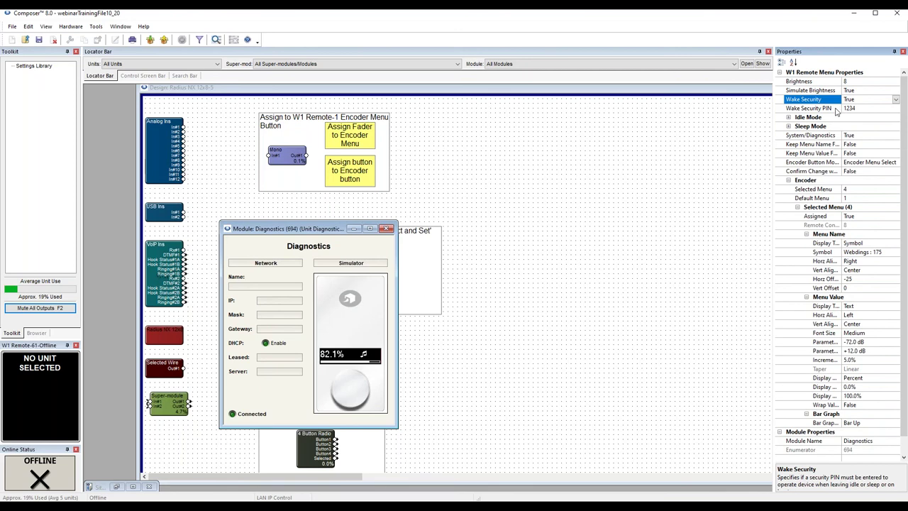
pyautogui.click(898, 102)
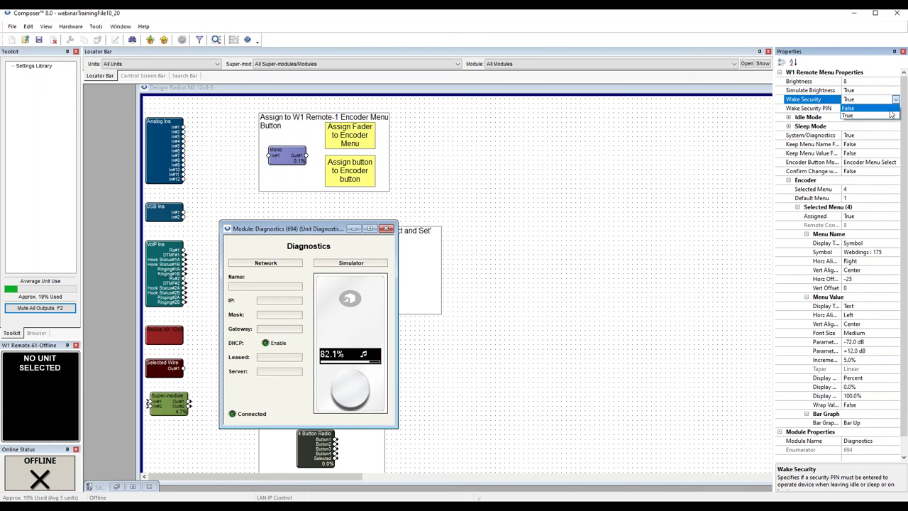
pyautogui.click(855, 117)
# - Expand the W1 Remote's Idle Mode settings and examine the available brightness levels and display types
pyautogui.click(788, 109)
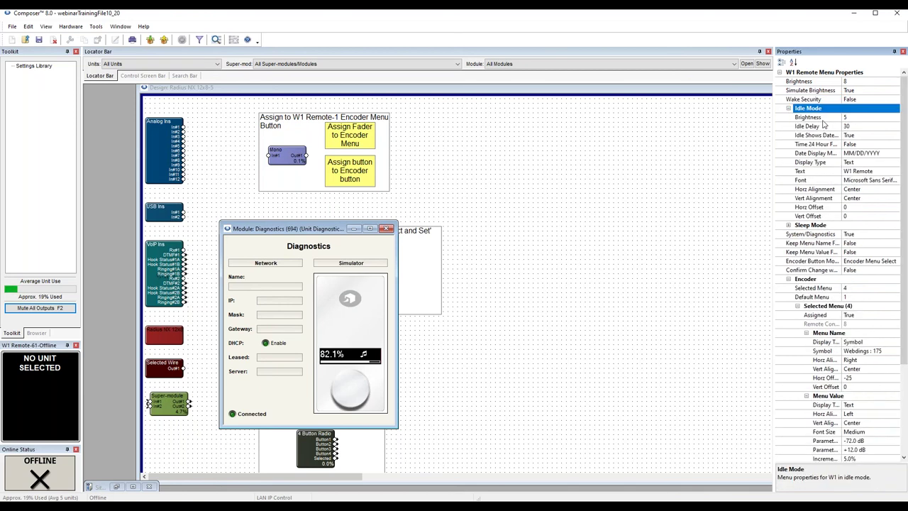
pyautogui.click(841, 119)
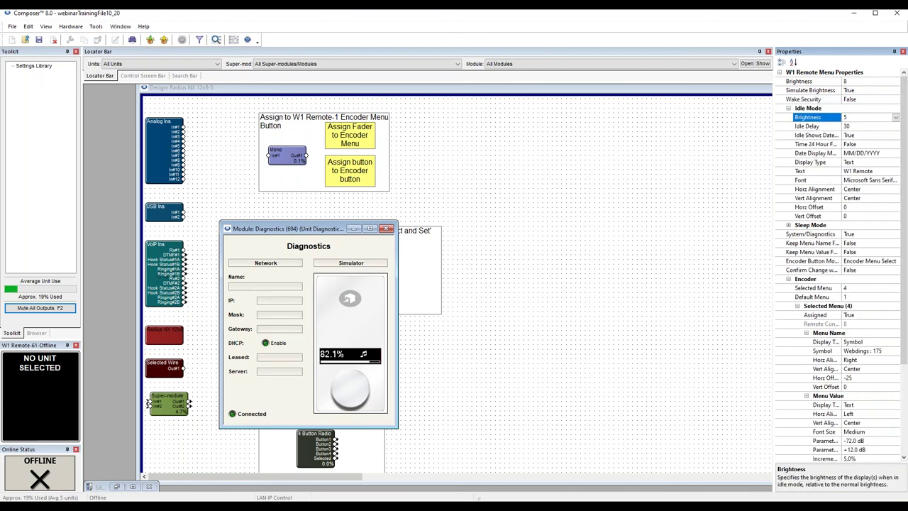
pyautogui.click(896, 118)
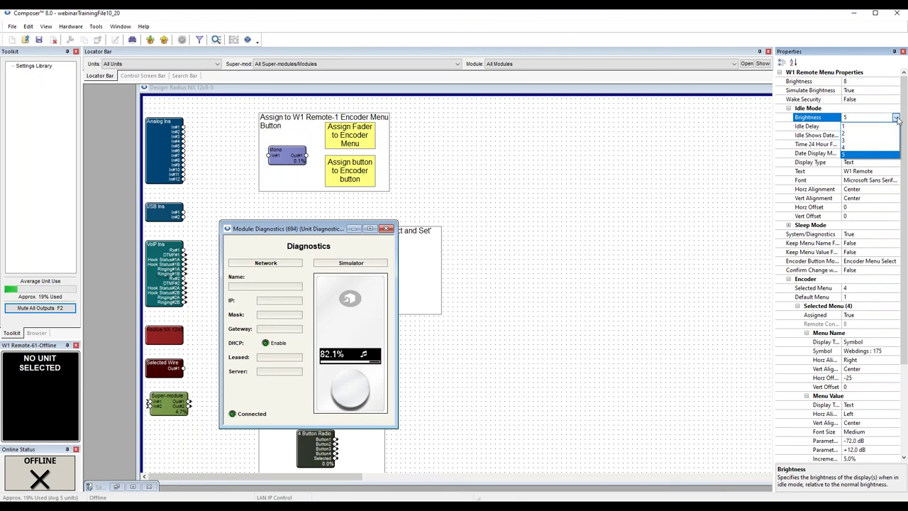
pyautogui.click(828, 129)
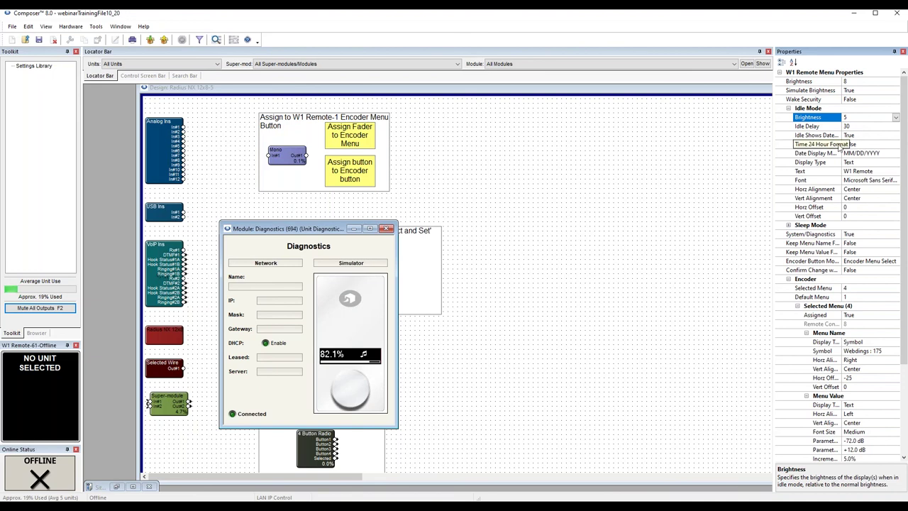
pyautogui.click(861, 162)
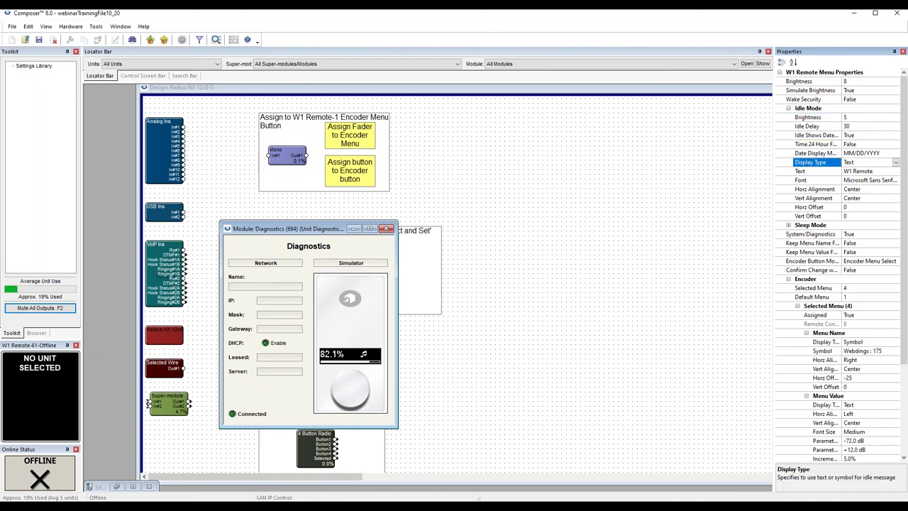
pyautogui.click(895, 163)
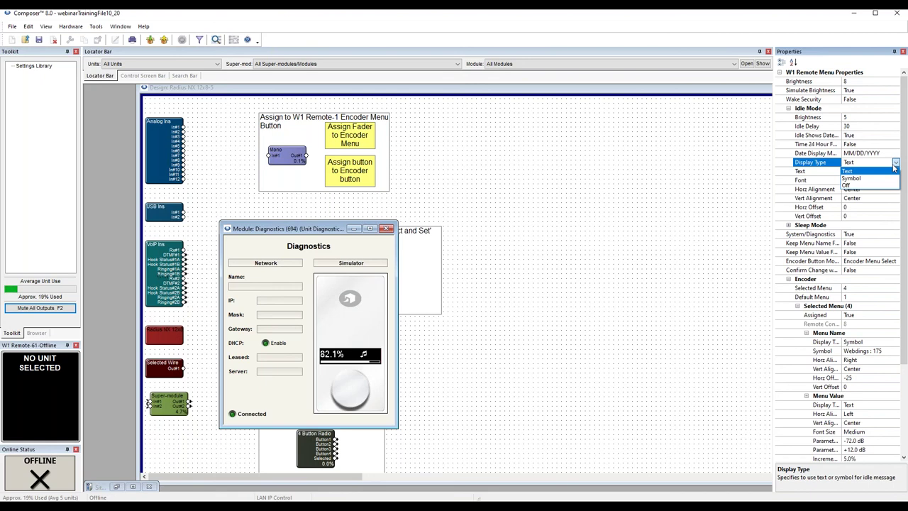
pyautogui.click(852, 202)
# - Examine the horizontal and vertical alignment options of the W1 Remote's Idle Mode, keeping Center, and expand its Sleep Mode settings
pyautogui.click(867, 190)
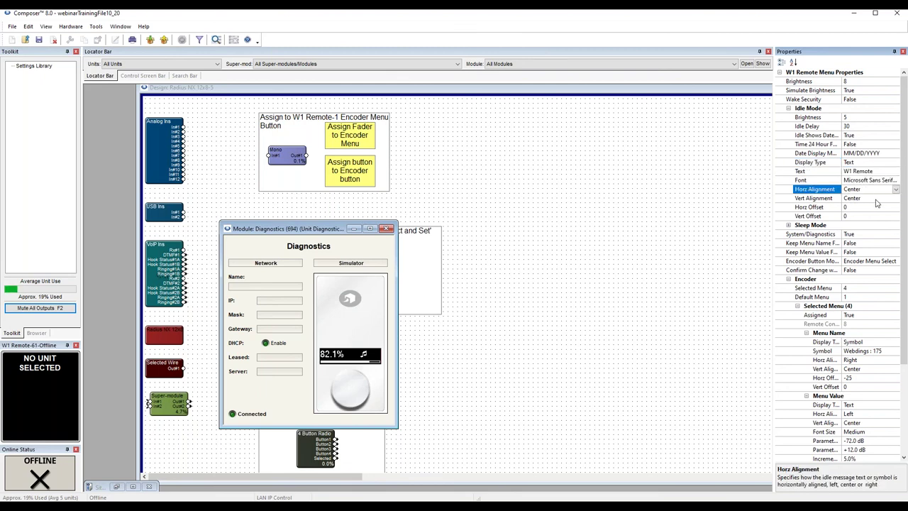
pyautogui.click(896, 190)
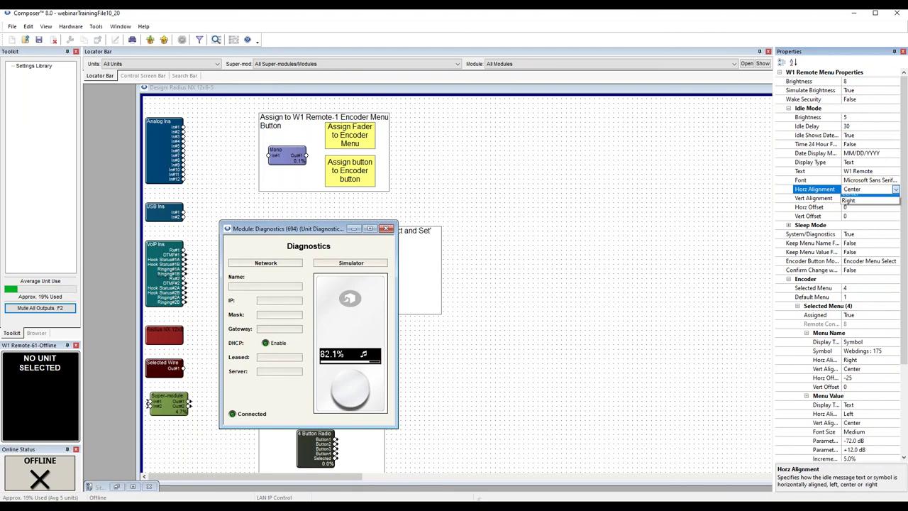
pyautogui.click(849, 205)
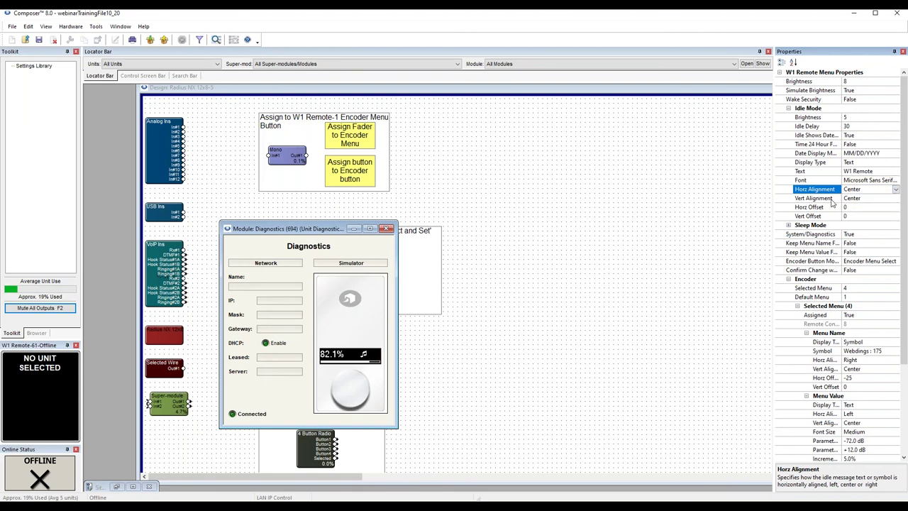
pyautogui.click(869, 202)
pyautogui.click(897, 201)
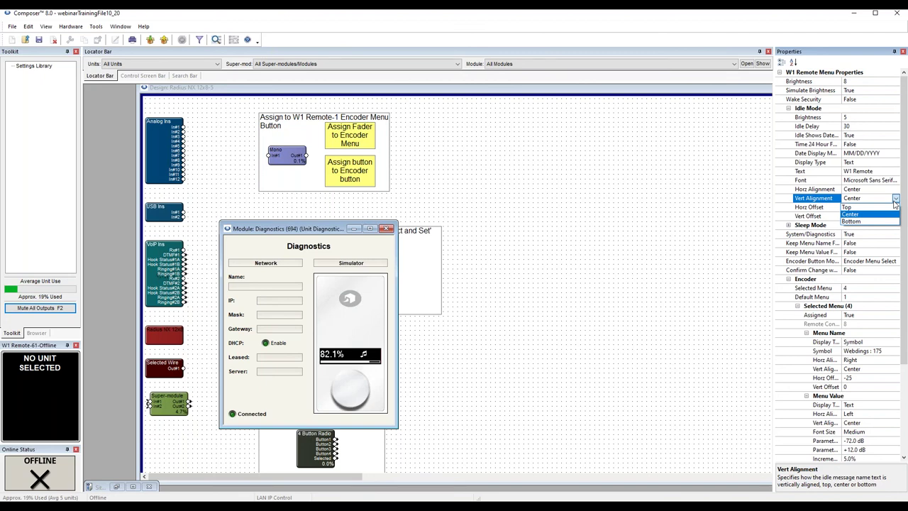
pyautogui.click(850, 214)
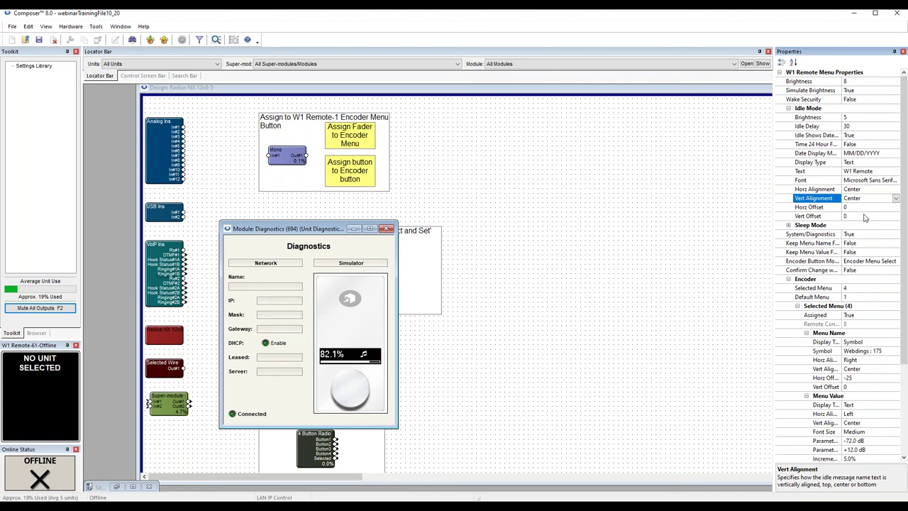
pyautogui.click(788, 224)
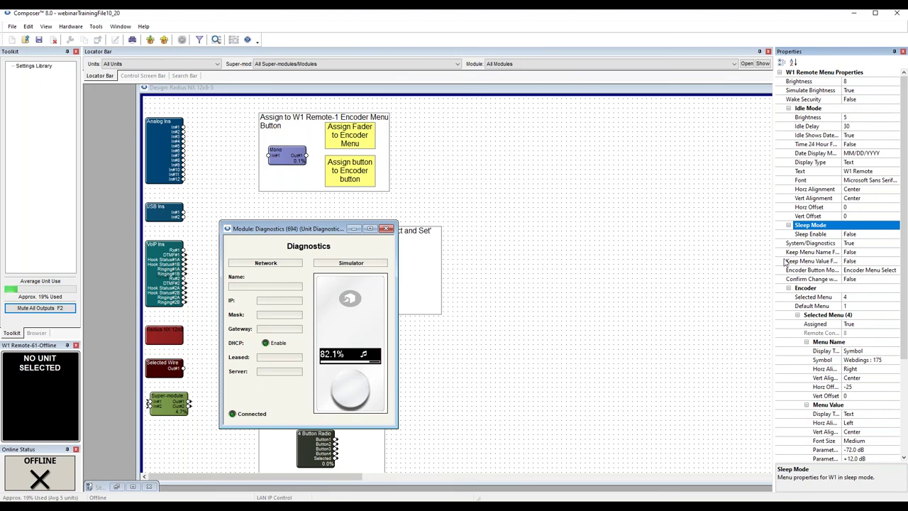
# - Set the W1 Remote's Encoder Button Mode to Separate Button Menu
pyautogui.click(862, 271)
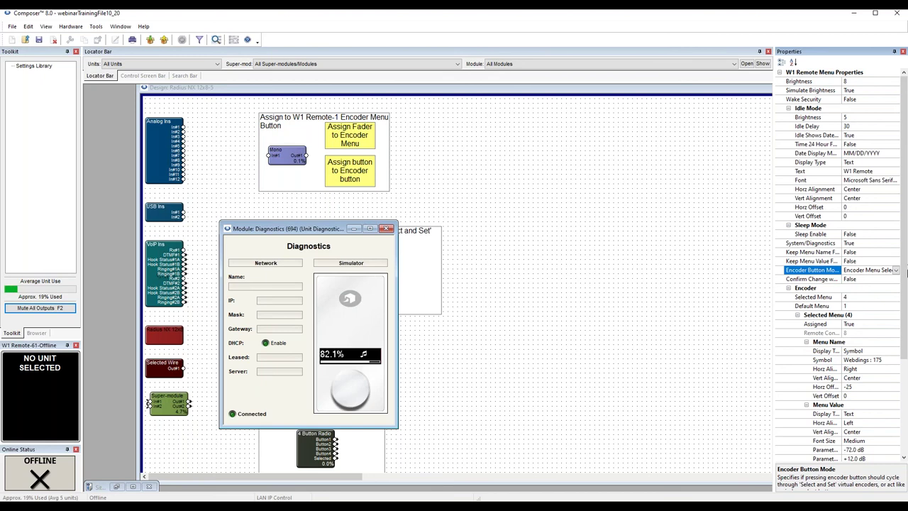
pyautogui.click(896, 271)
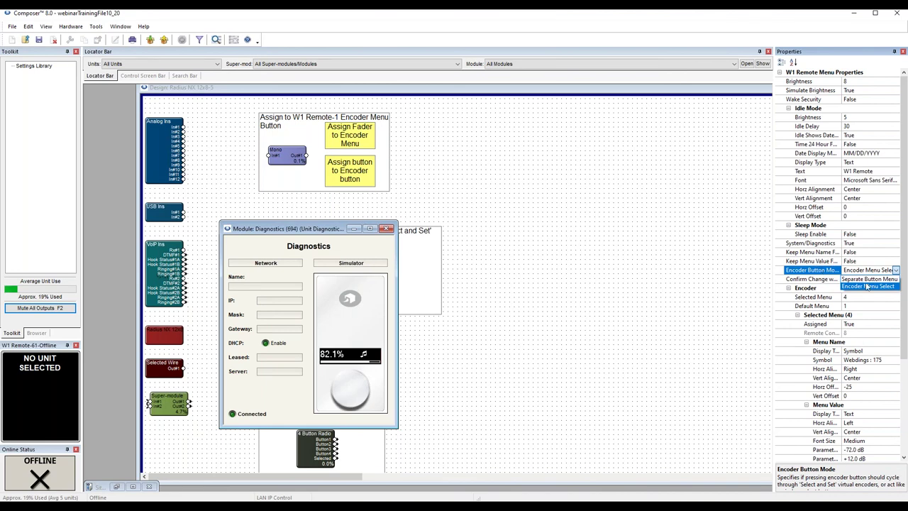
pyautogui.click(861, 274)
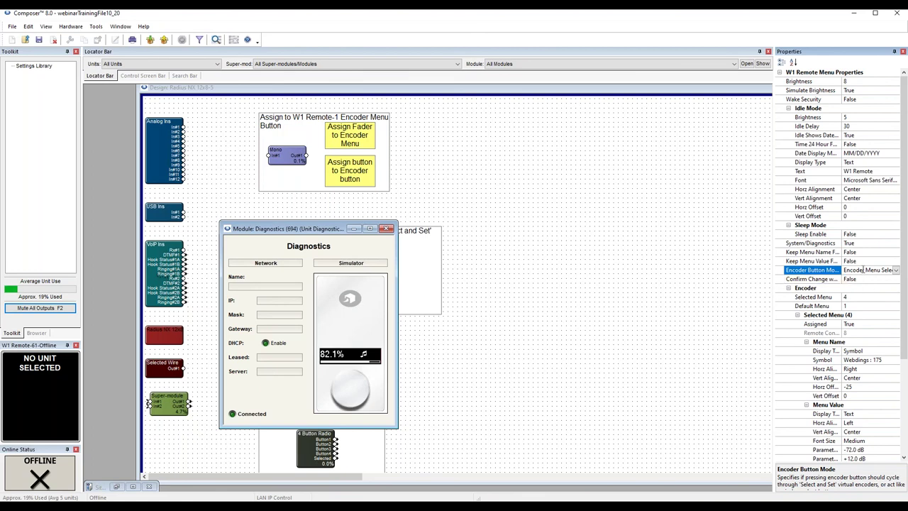
pyautogui.click(880, 278)
pyautogui.click(879, 270)
pyautogui.click(896, 270)
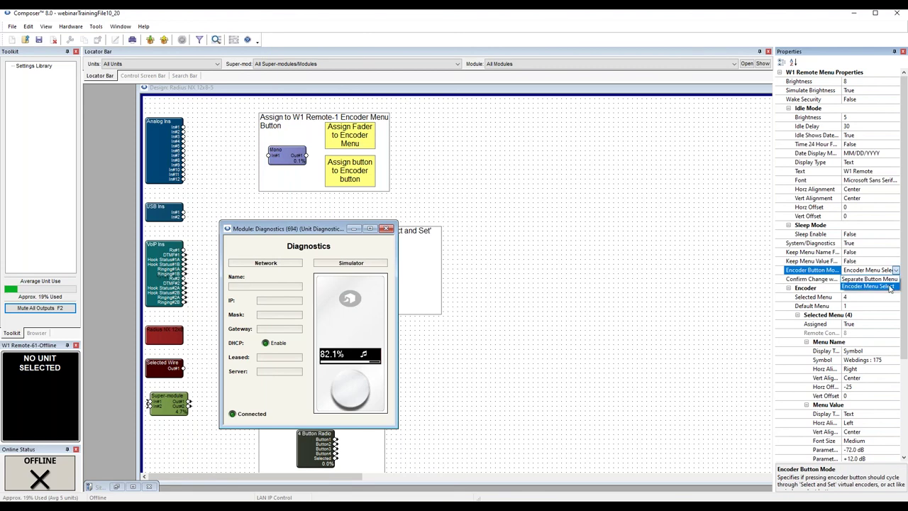
pyautogui.click(888, 287)
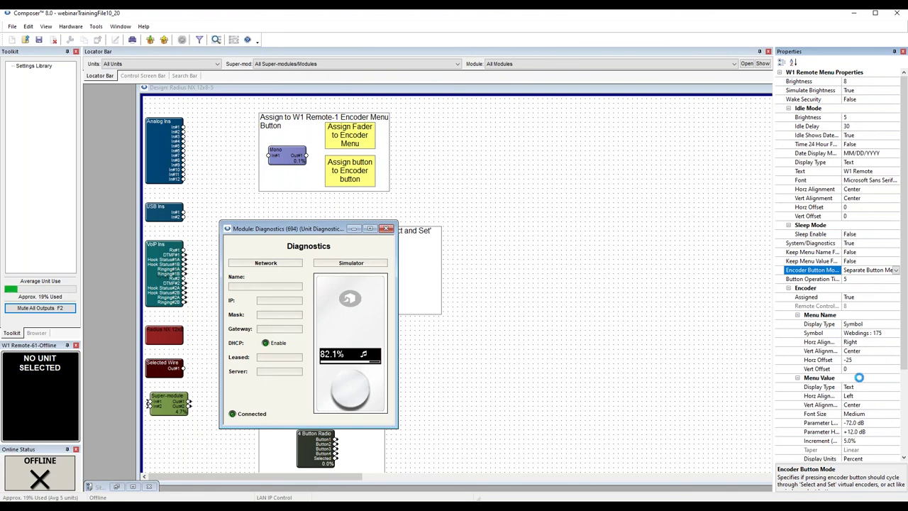
# - Try the encoder's Bar Graph Display Mode as Disabled and Moving Bar, expand the Encoder Button properties, and set the mode back to Bar Up
pyautogui.scroll(-3, 862, 379)
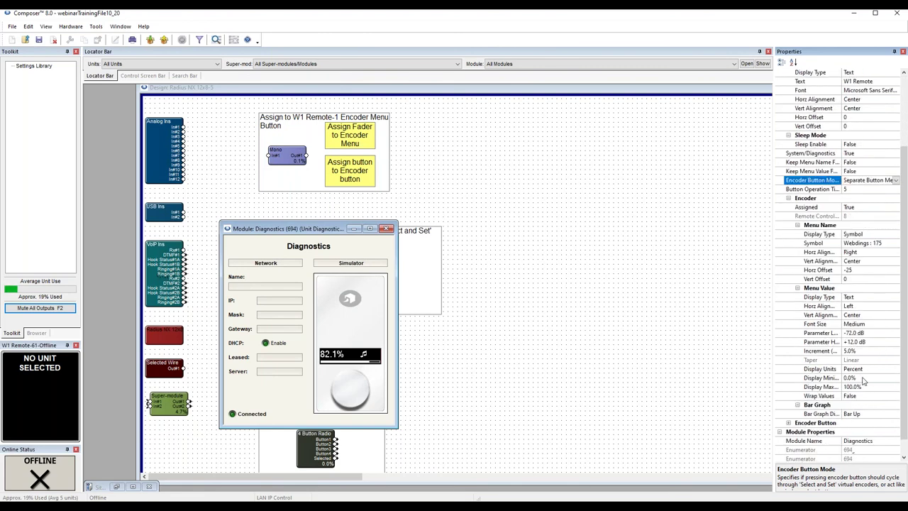
pyautogui.click(855, 414)
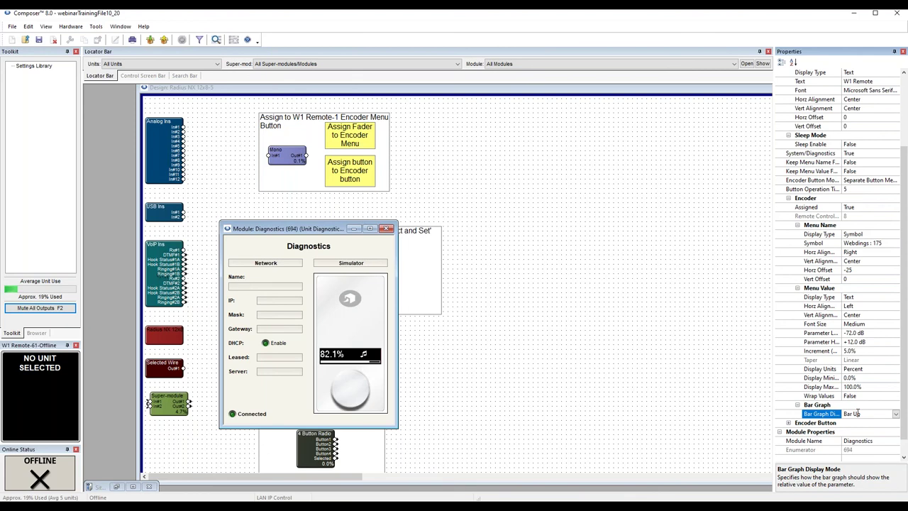
pyautogui.click(896, 414)
pyautogui.click(871, 422)
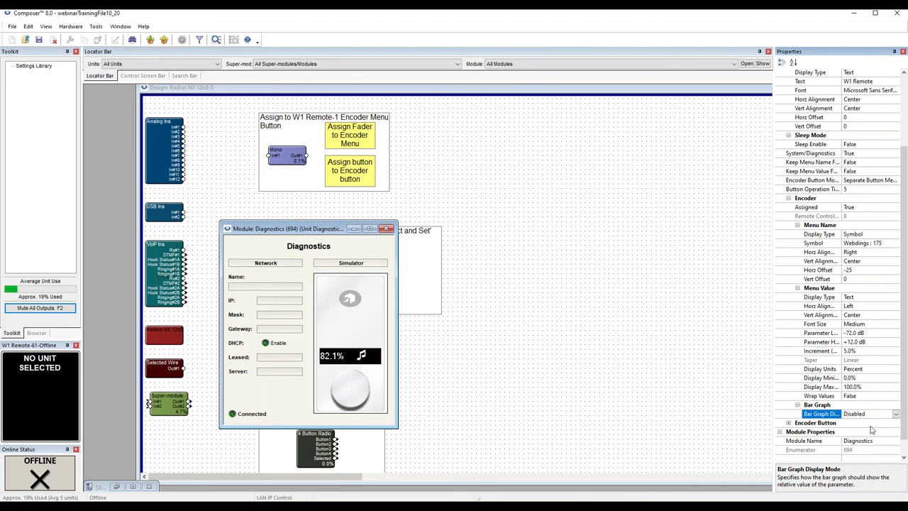
pyautogui.click(896, 414)
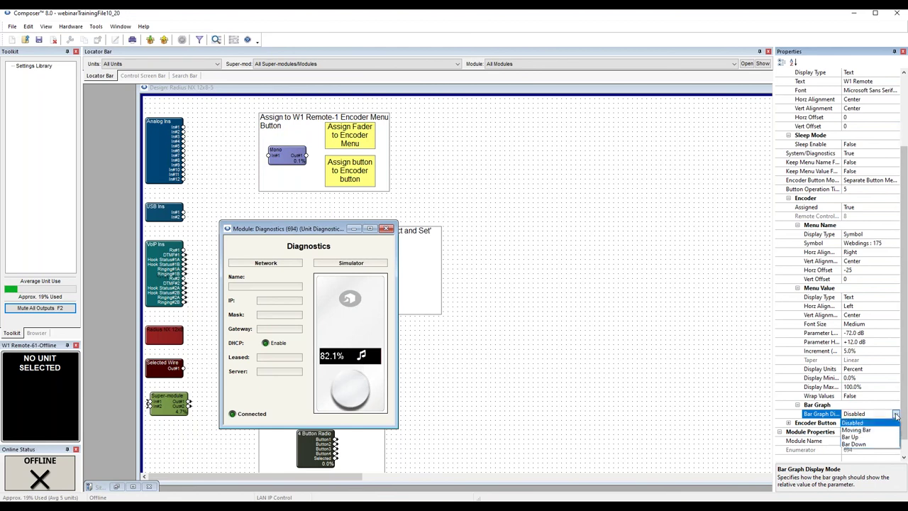
pyautogui.click(884, 433)
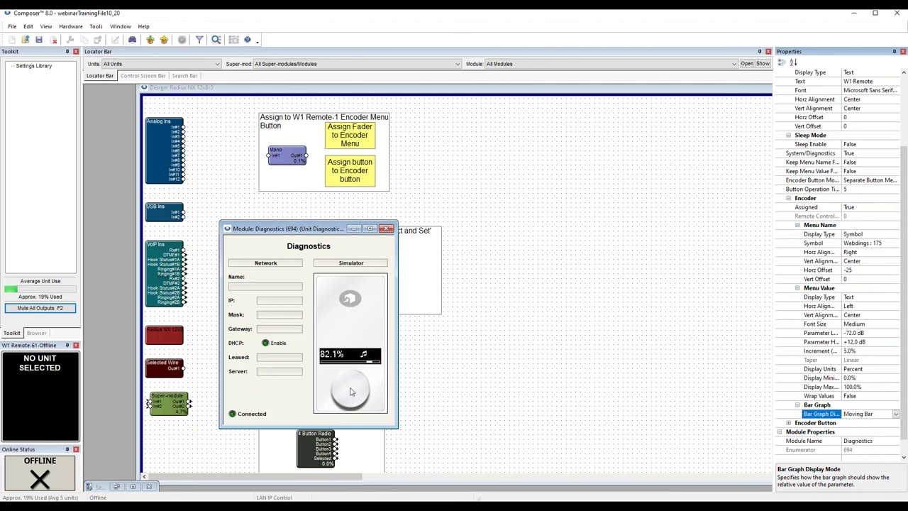
pyautogui.doubleClick(809, 423)
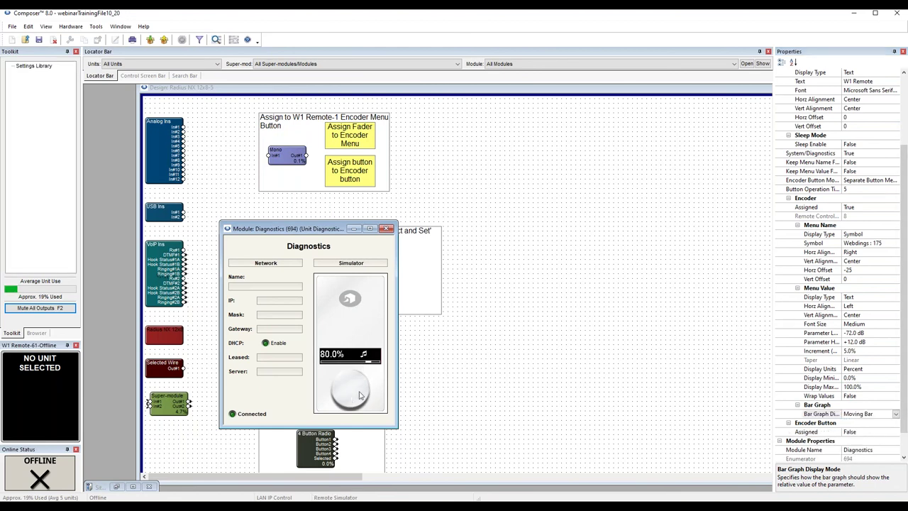
pyautogui.click(896, 413)
pyautogui.click(887, 438)
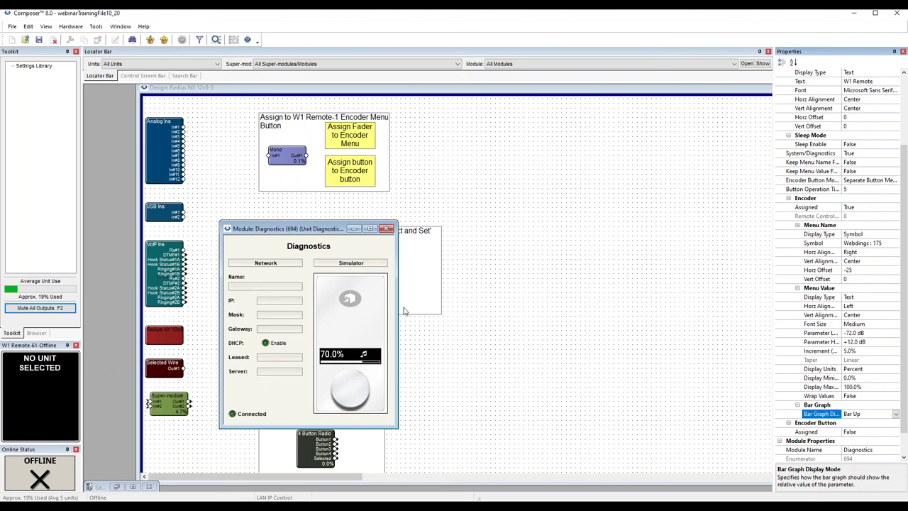
# - Close the W1 Remote's simulator and open the W2 Remote's from the site view as a floating window over the design
pyautogui.click(385, 228)
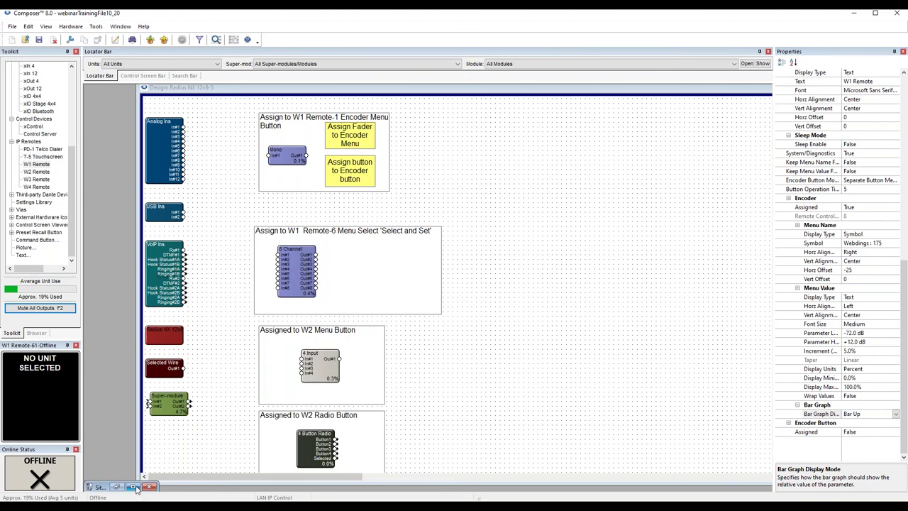
pyautogui.click(97, 486)
pyautogui.rightClick(384, 203)
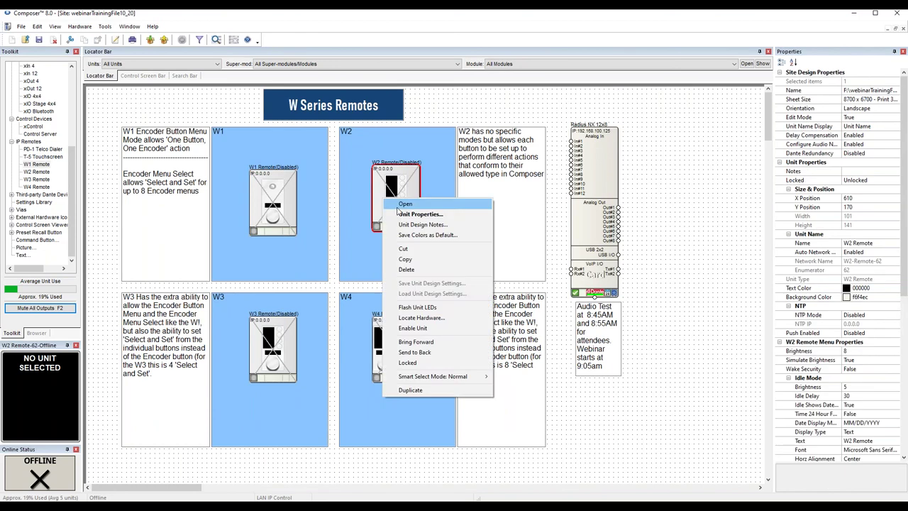
pyautogui.click(400, 205)
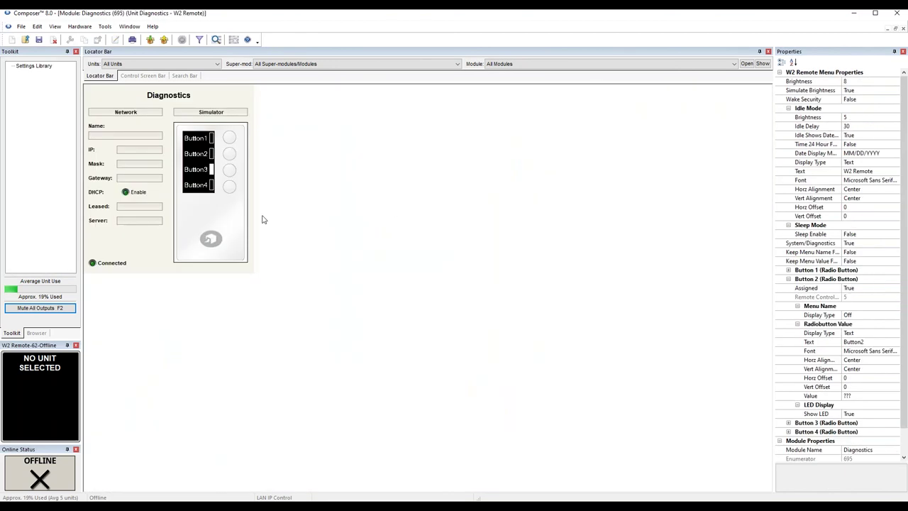
pyautogui.click(897, 29)
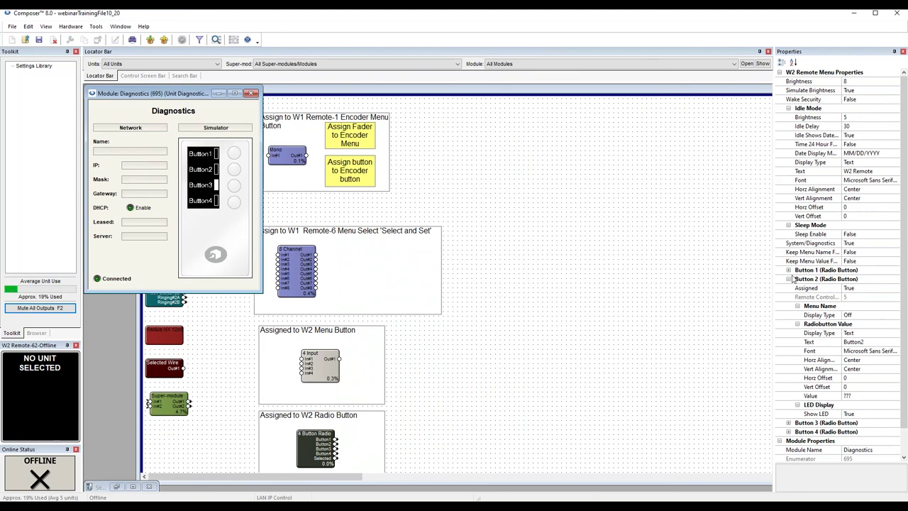
# - Activate Button1, Button2 and Button3 in turn in the W2 Remote's simulator and examine each one's radio button properties
pyautogui.click(789, 279)
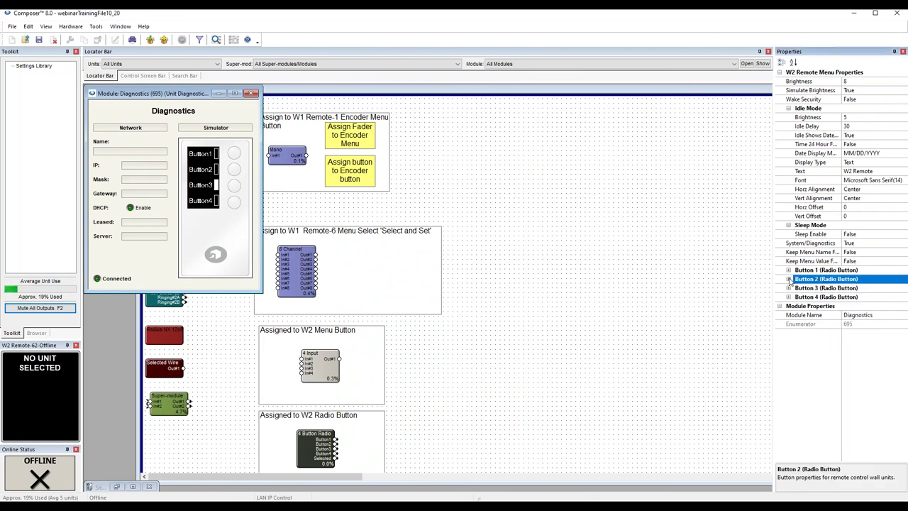
pyautogui.click(234, 155)
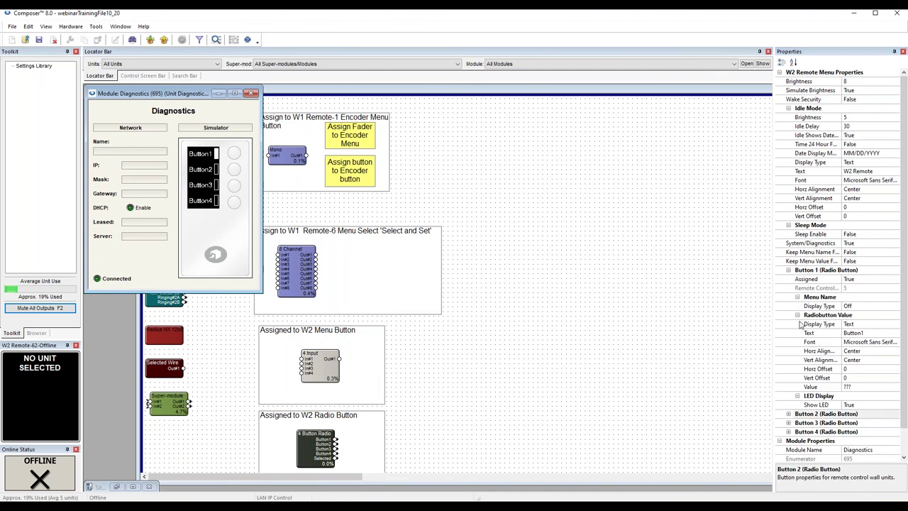
pyautogui.click(789, 270)
pyautogui.click(234, 169)
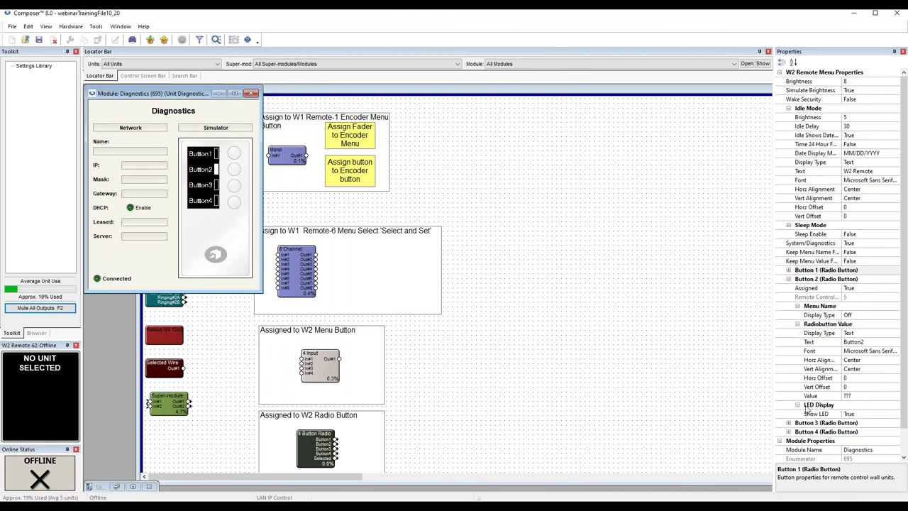
pyautogui.click(234, 185)
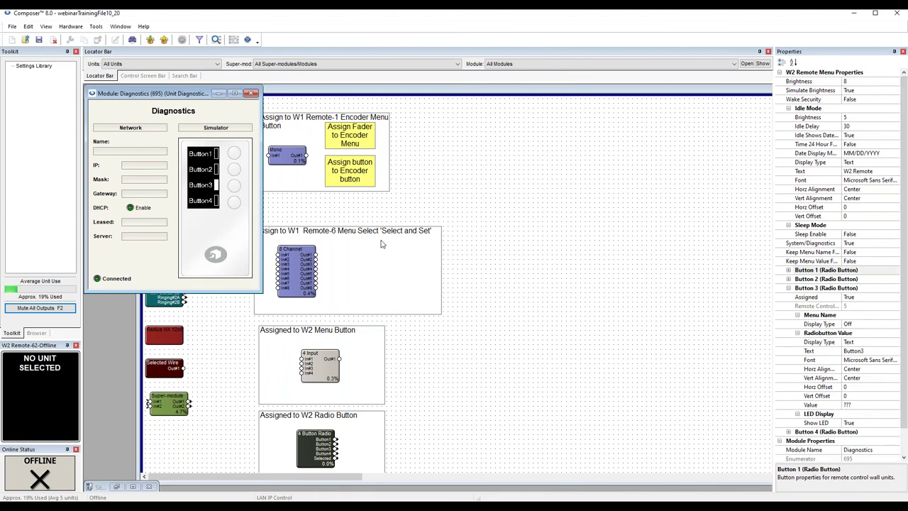